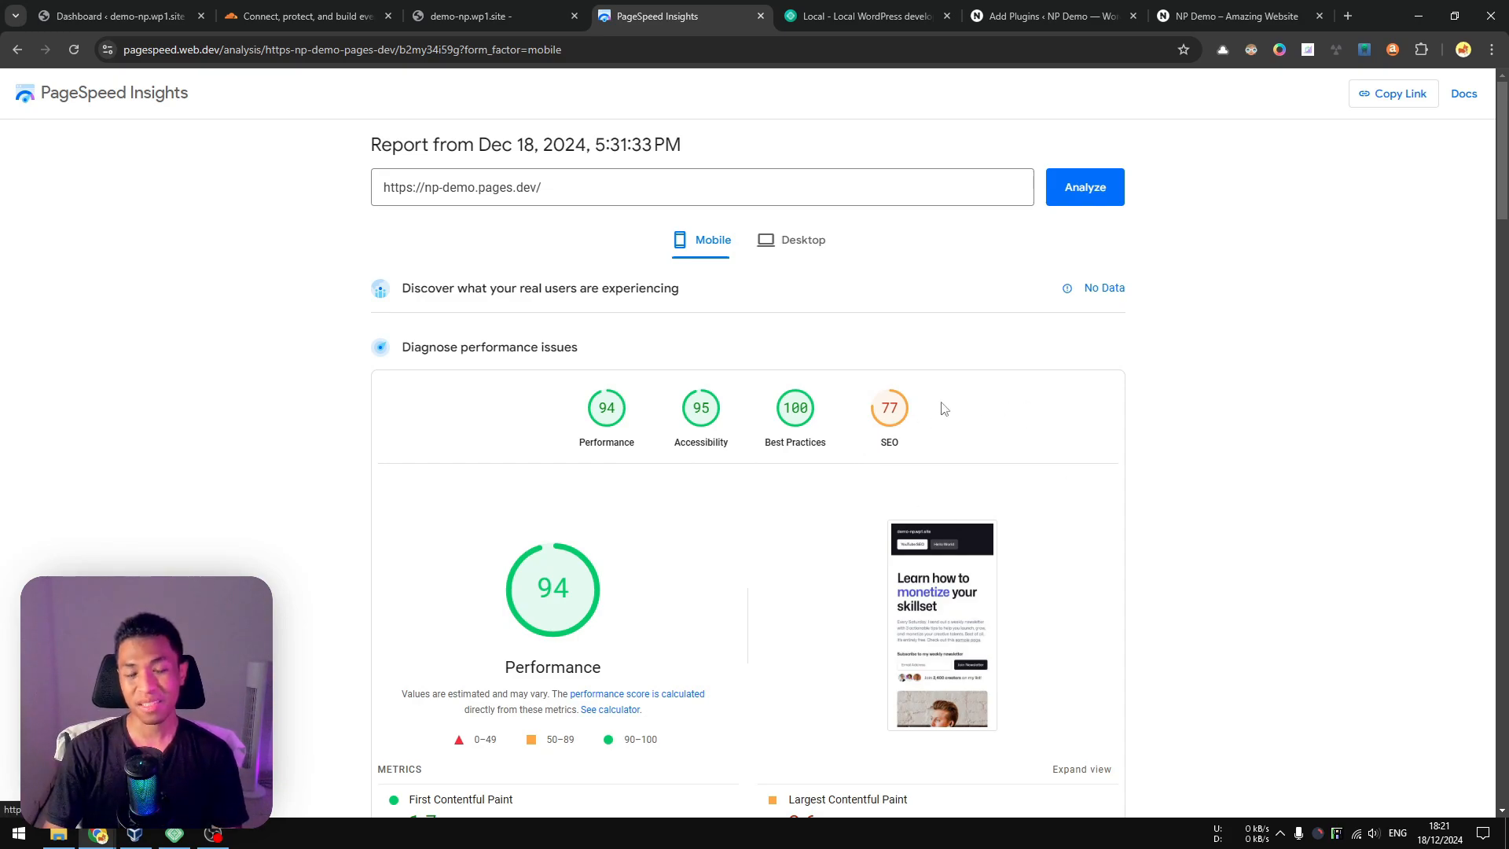
Review the mobile scores, metrics and diagnostics in the PageSpeed Insights report for np-demo.pages.dev.
scroll(880, 417, down, 5)
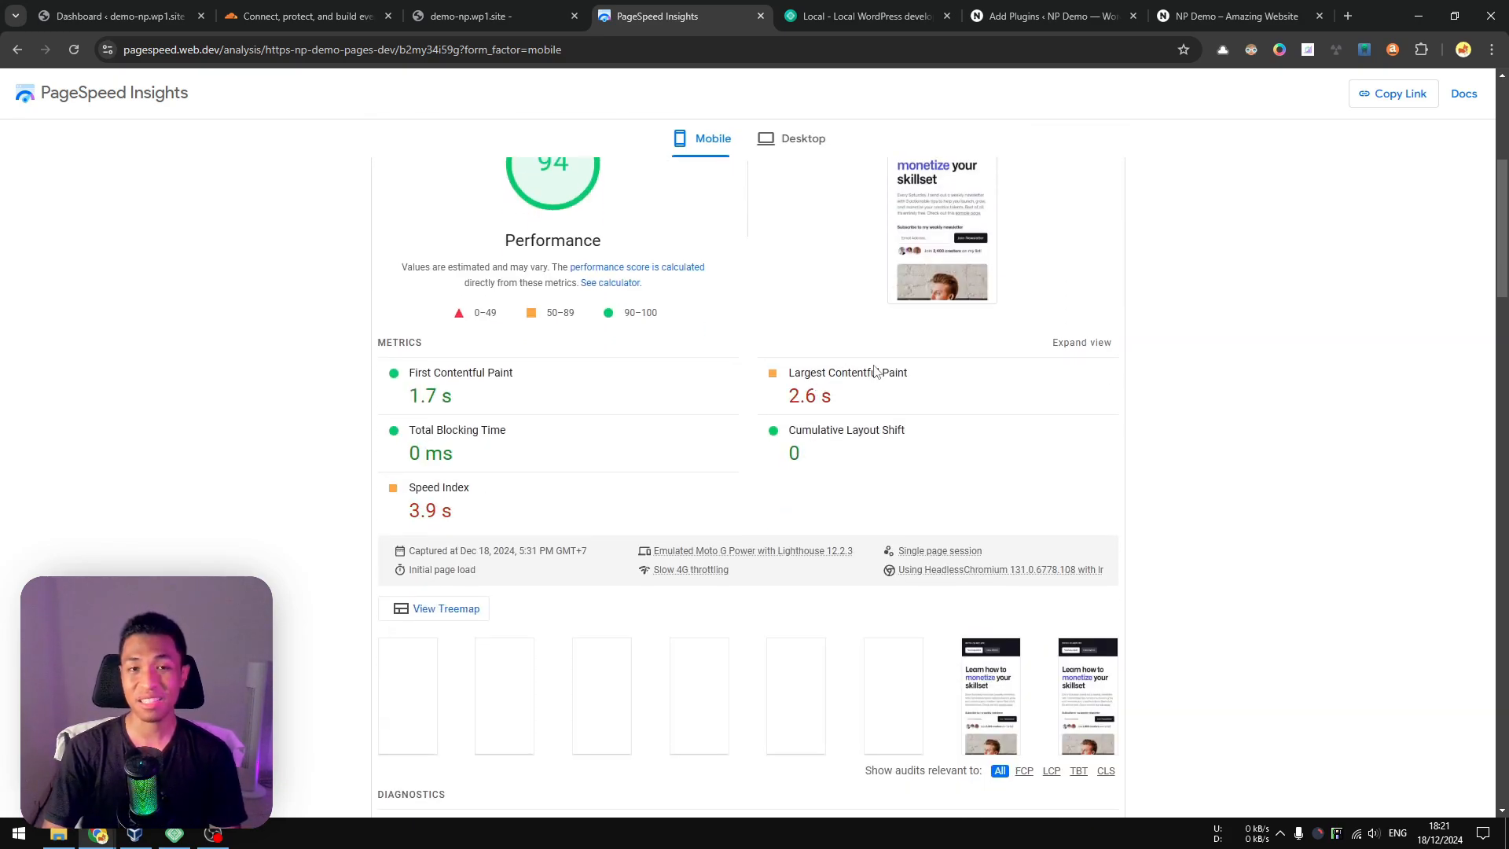
scroll(774, 438, down, 5)
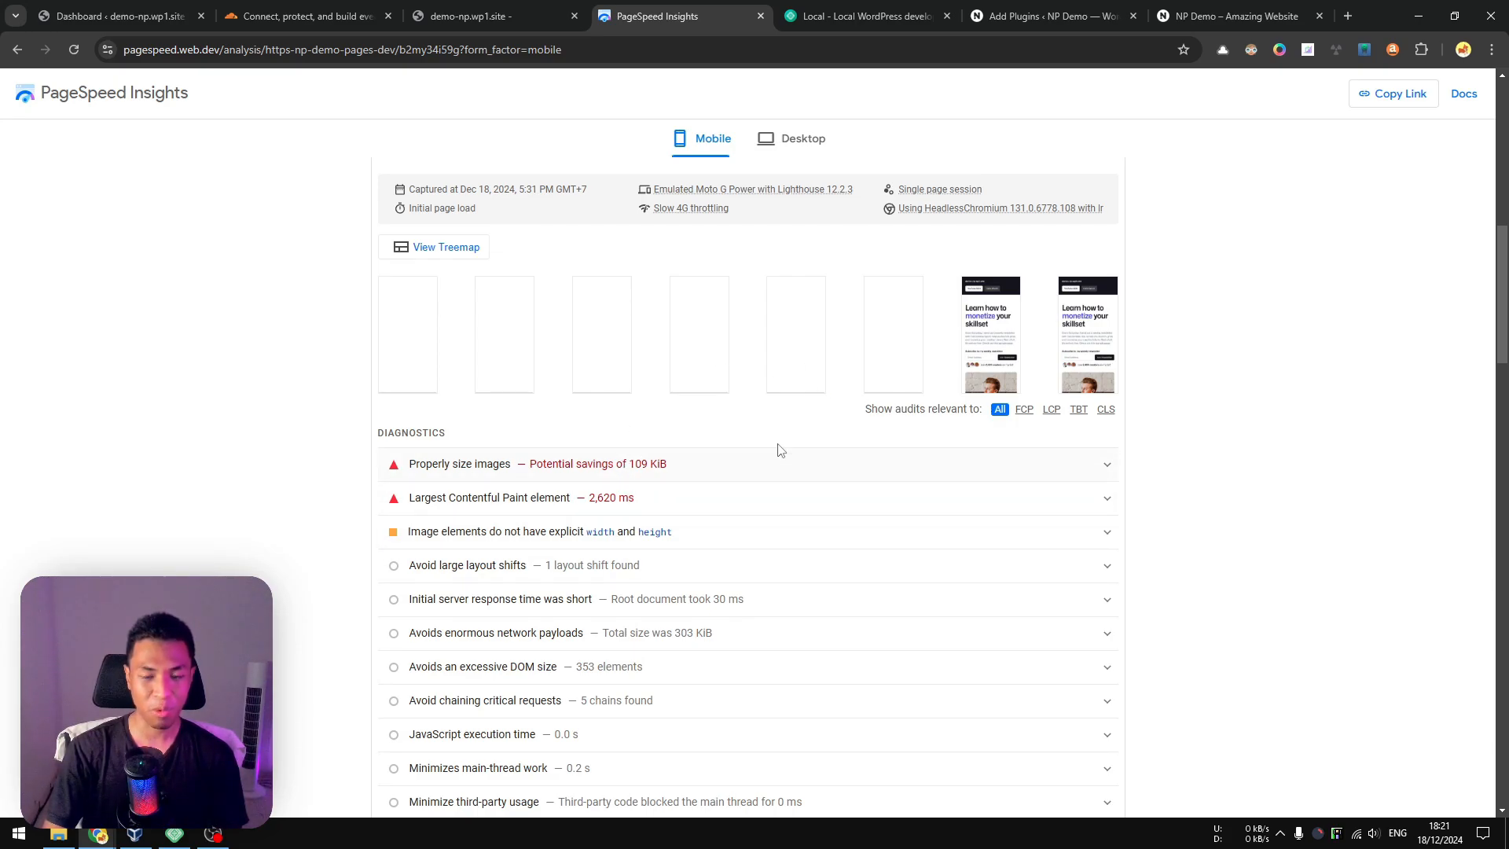
scroll(778, 450, up, 10)
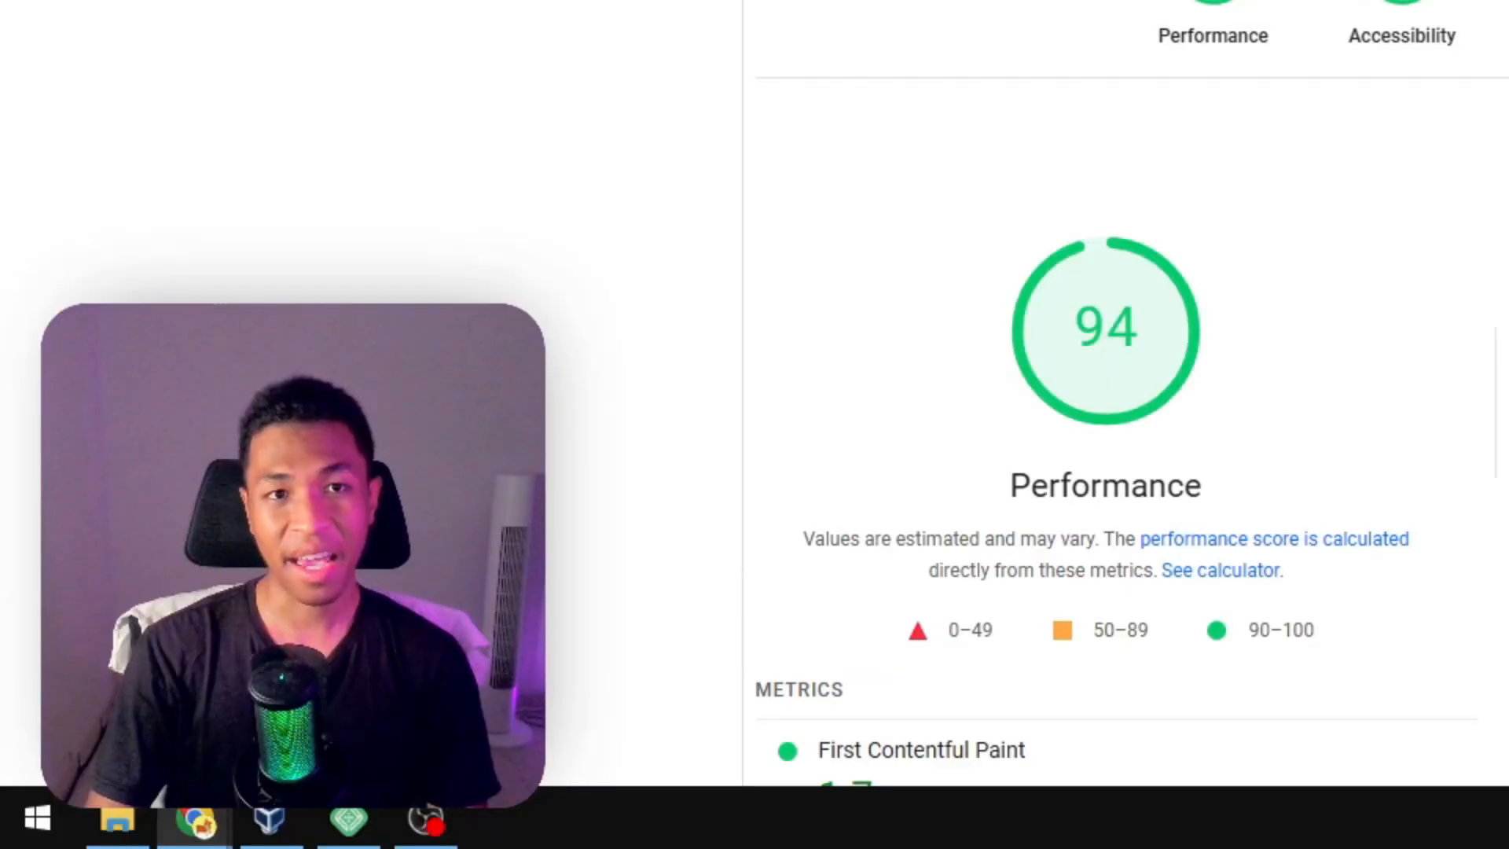
View the page source of the np-demo.pages.dev home page and examine its Rank Math SEO meta tags and schema block.
click(492, 16)
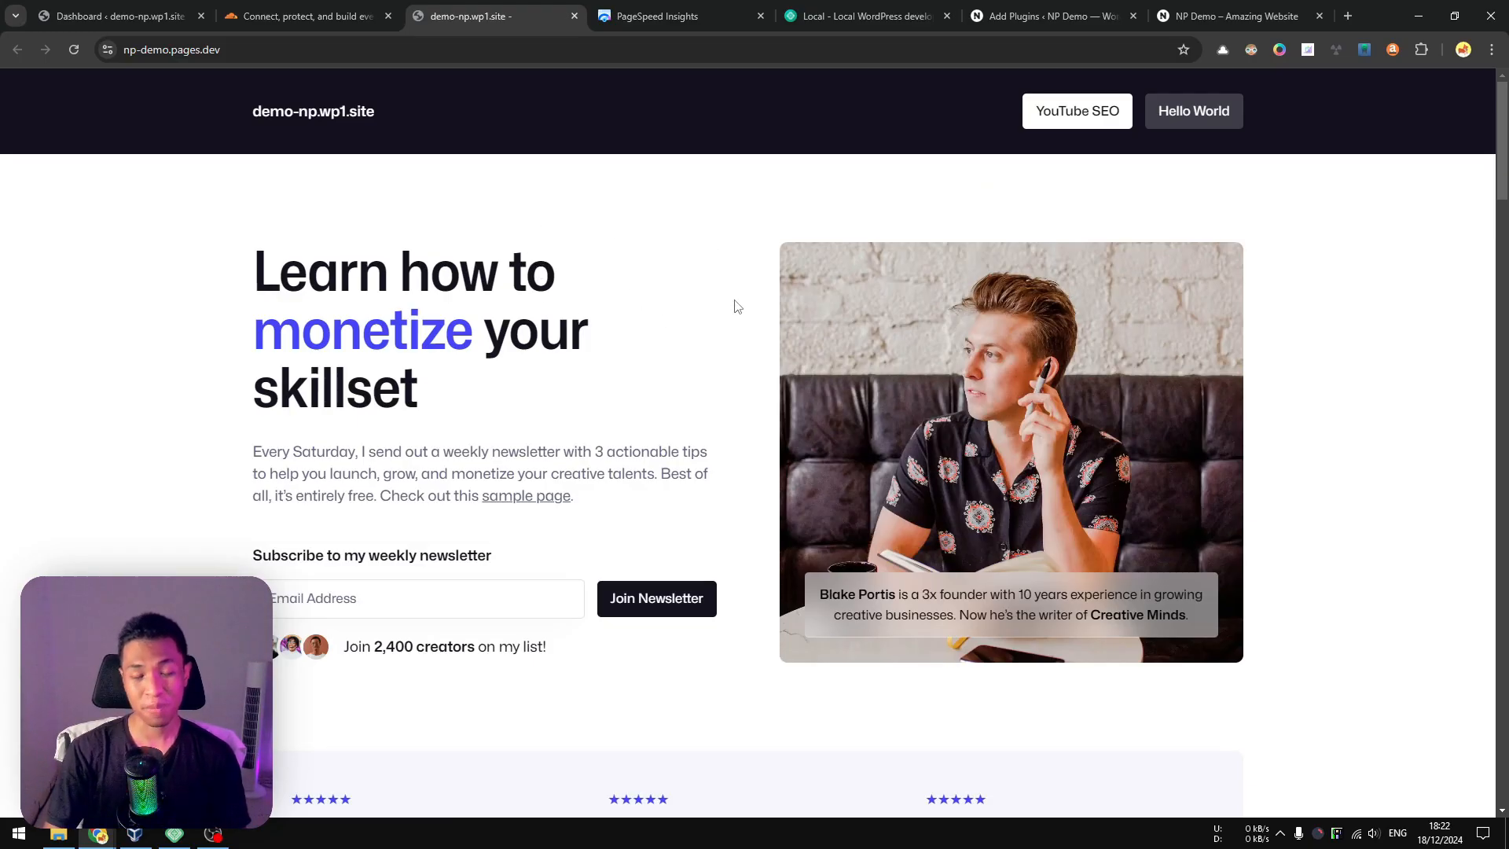
right_click(570, 252)
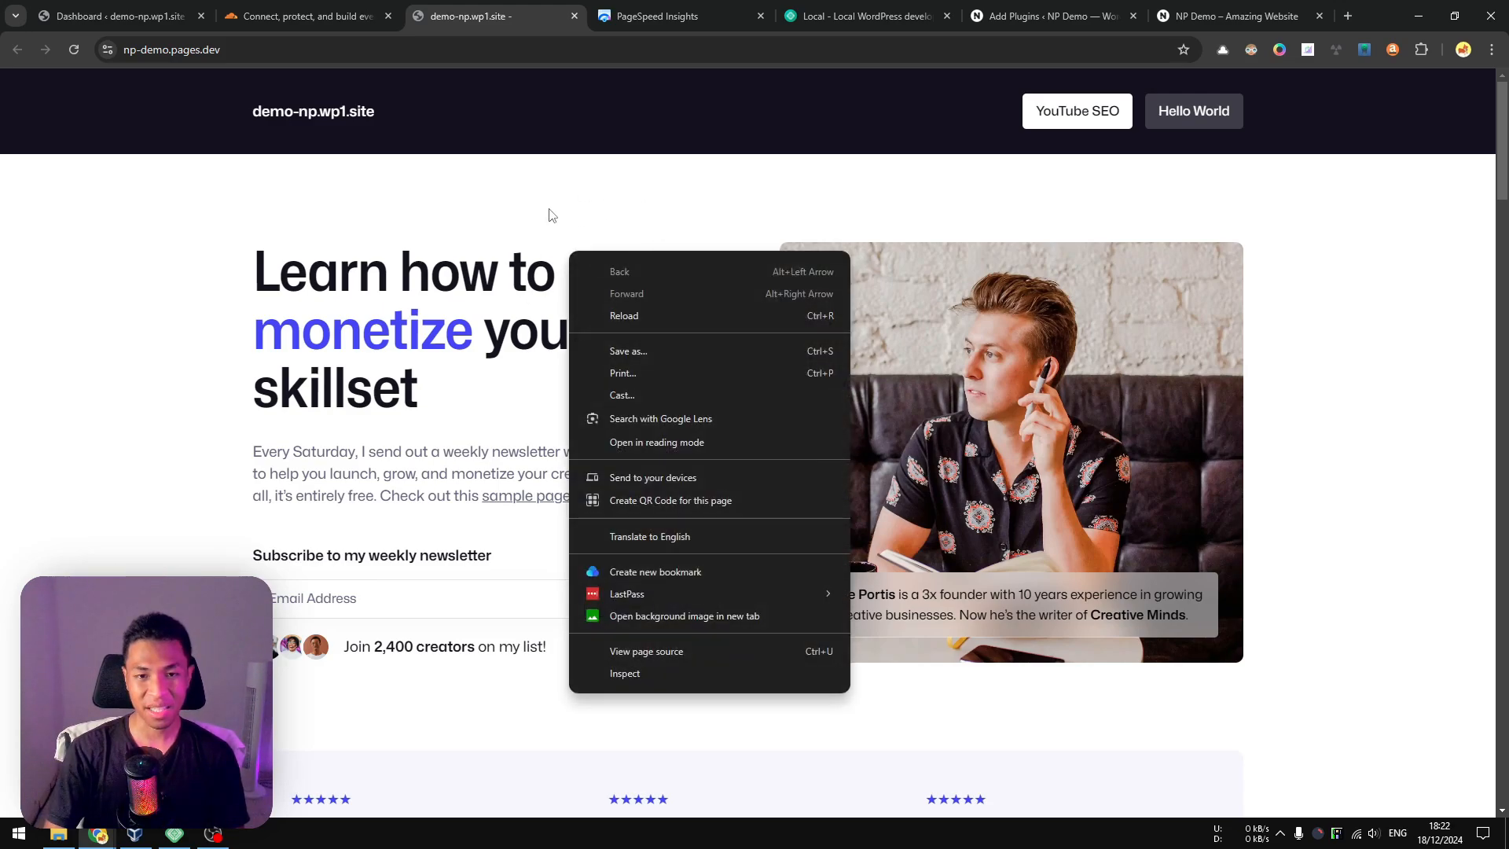
click(719, 651)
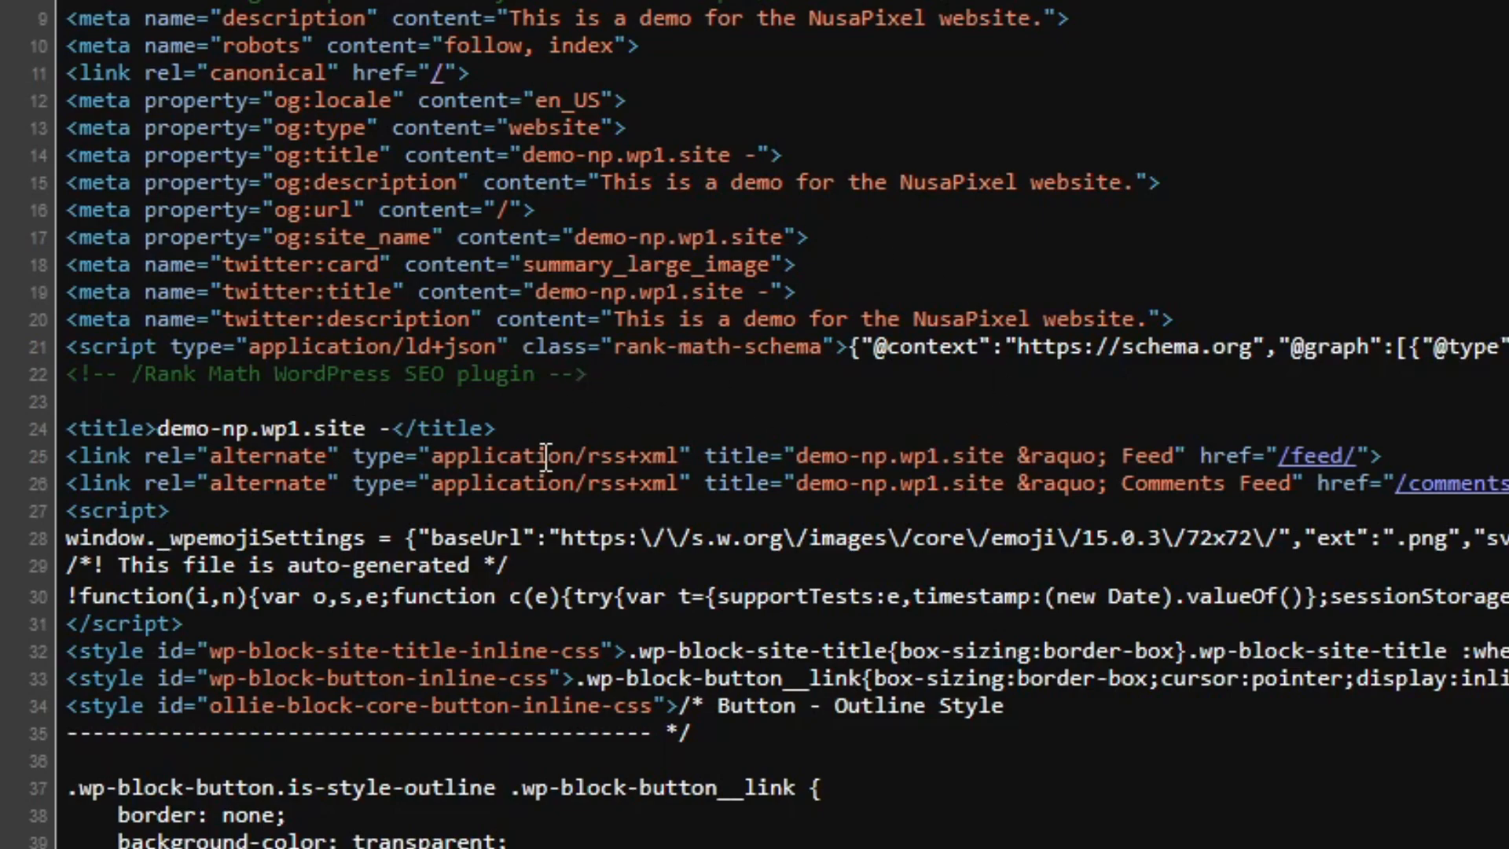
drag(663, 397, 346, 319)
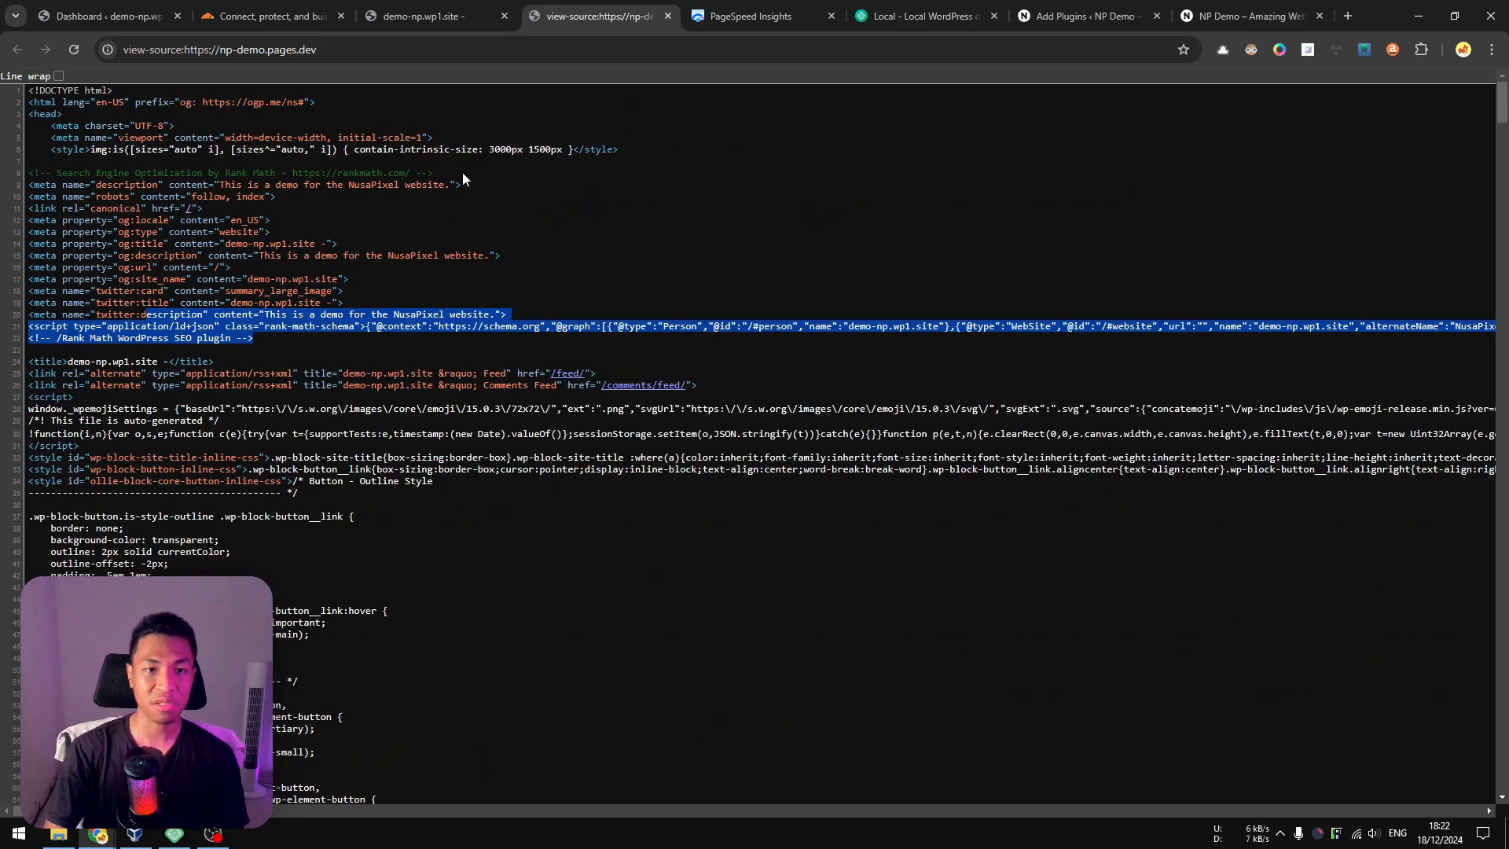
drag(45, 175, 448, 174)
click(457, 168)
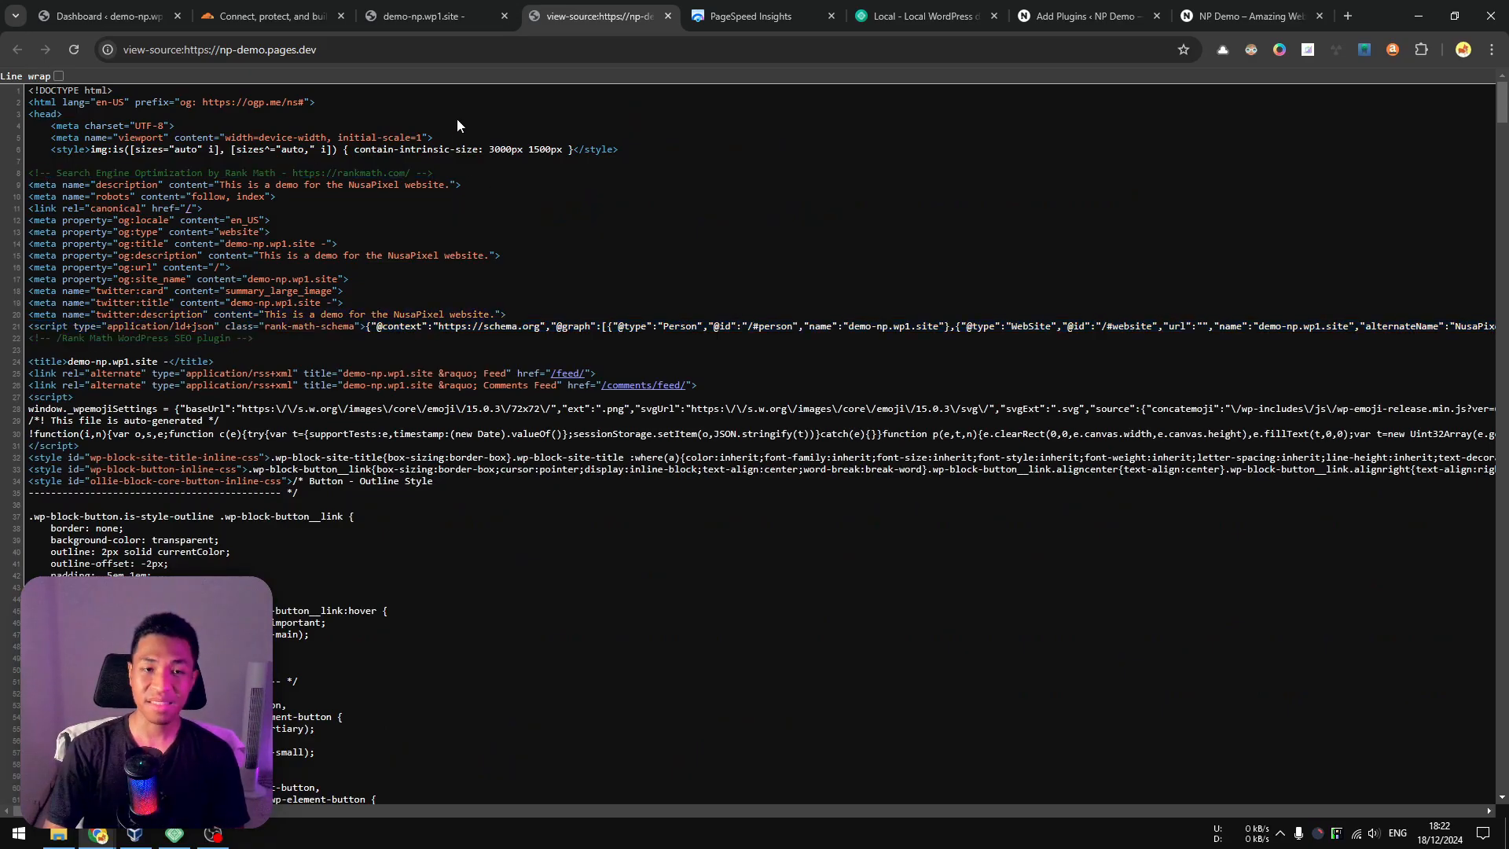
Return to the np-demo.pages.dev home page and look through its newsletter, article list and author sections.
click(433, 7)
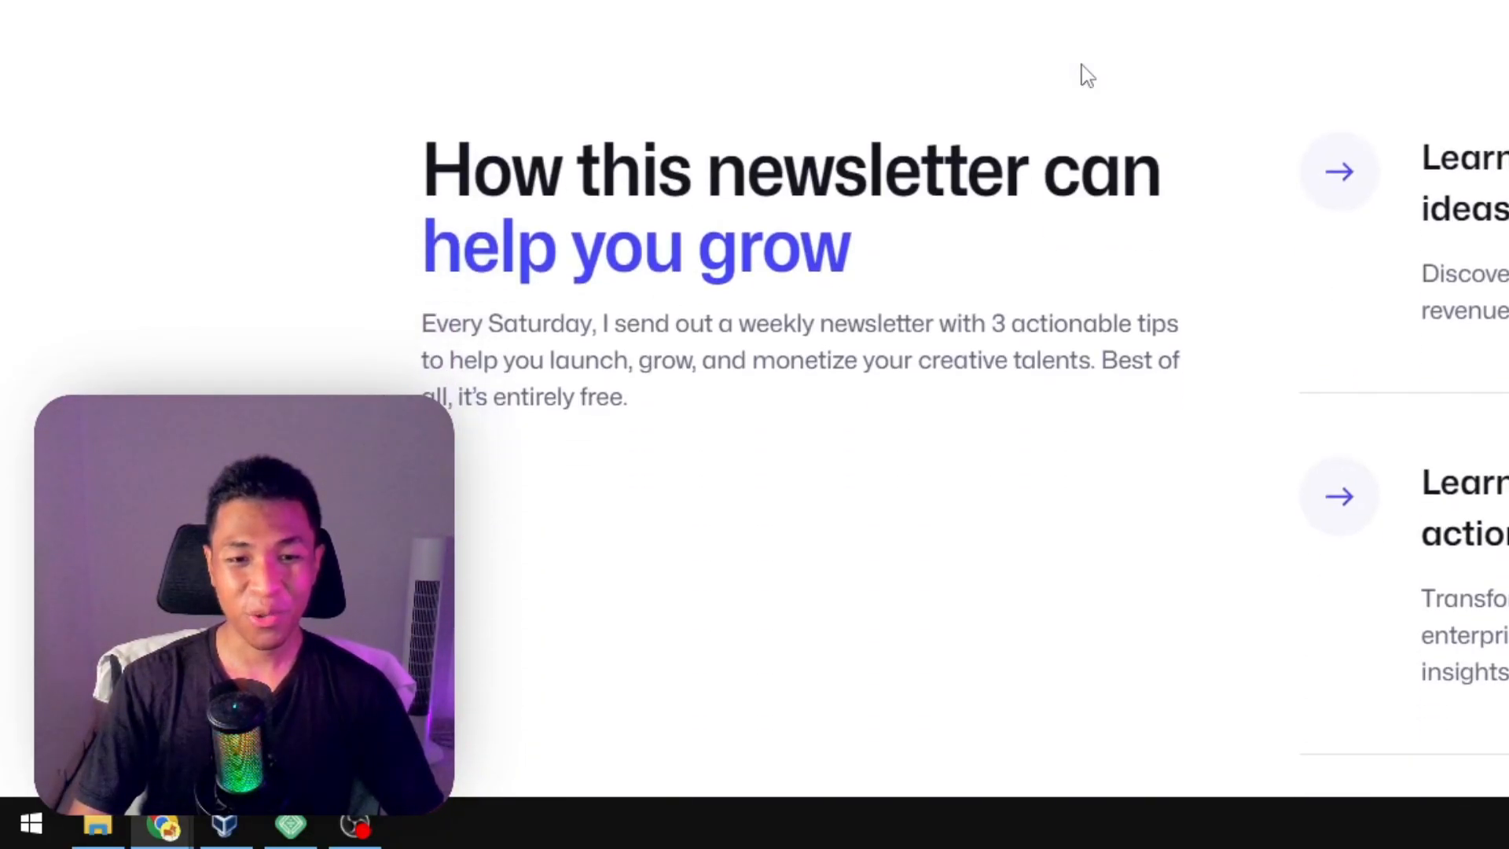
scroll(1080, 63, down, 1)
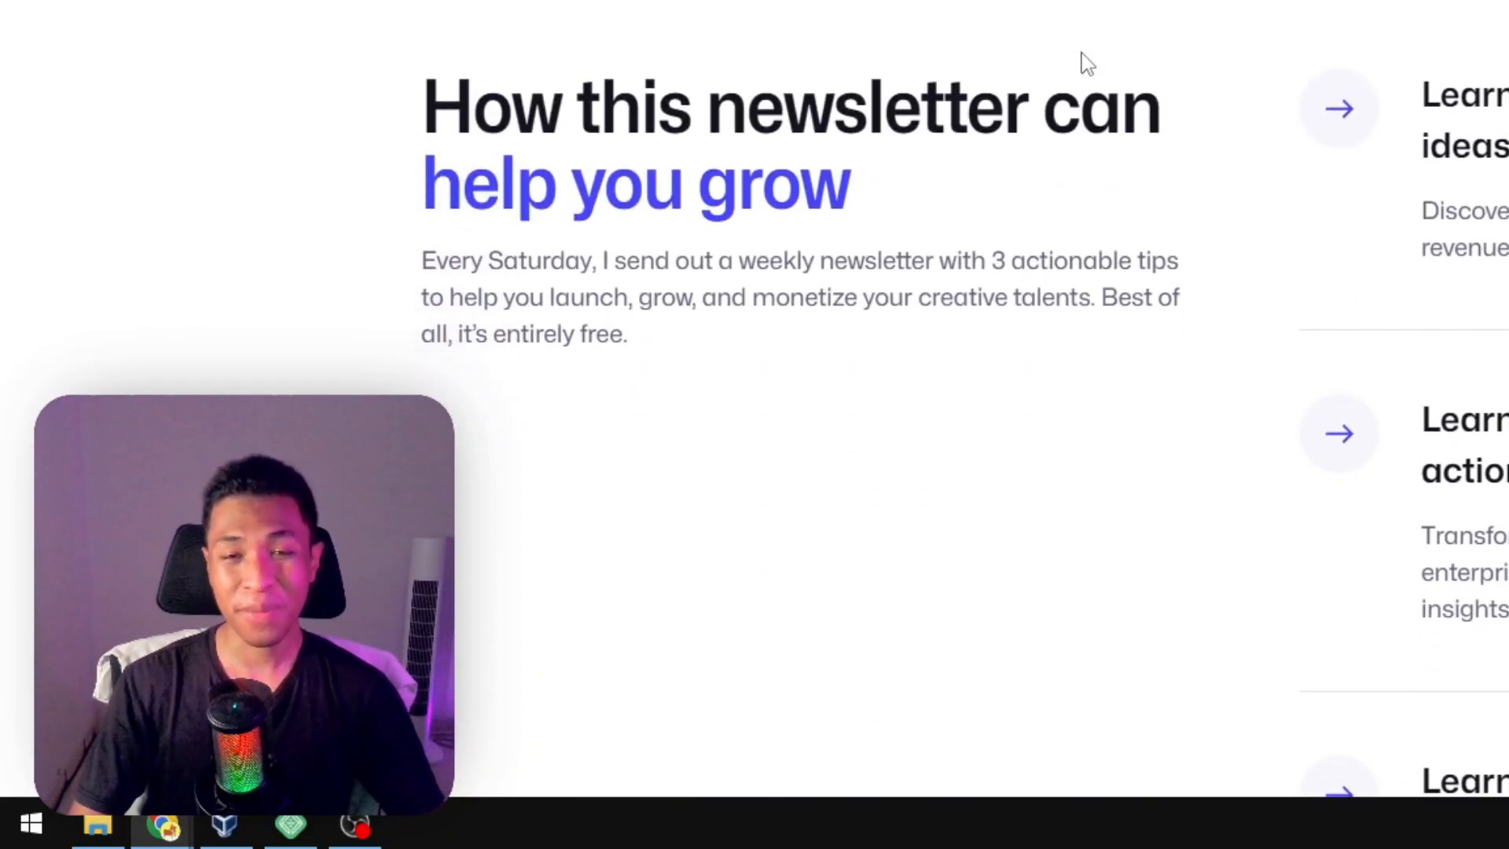
scroll(1046, 78, down, 10)
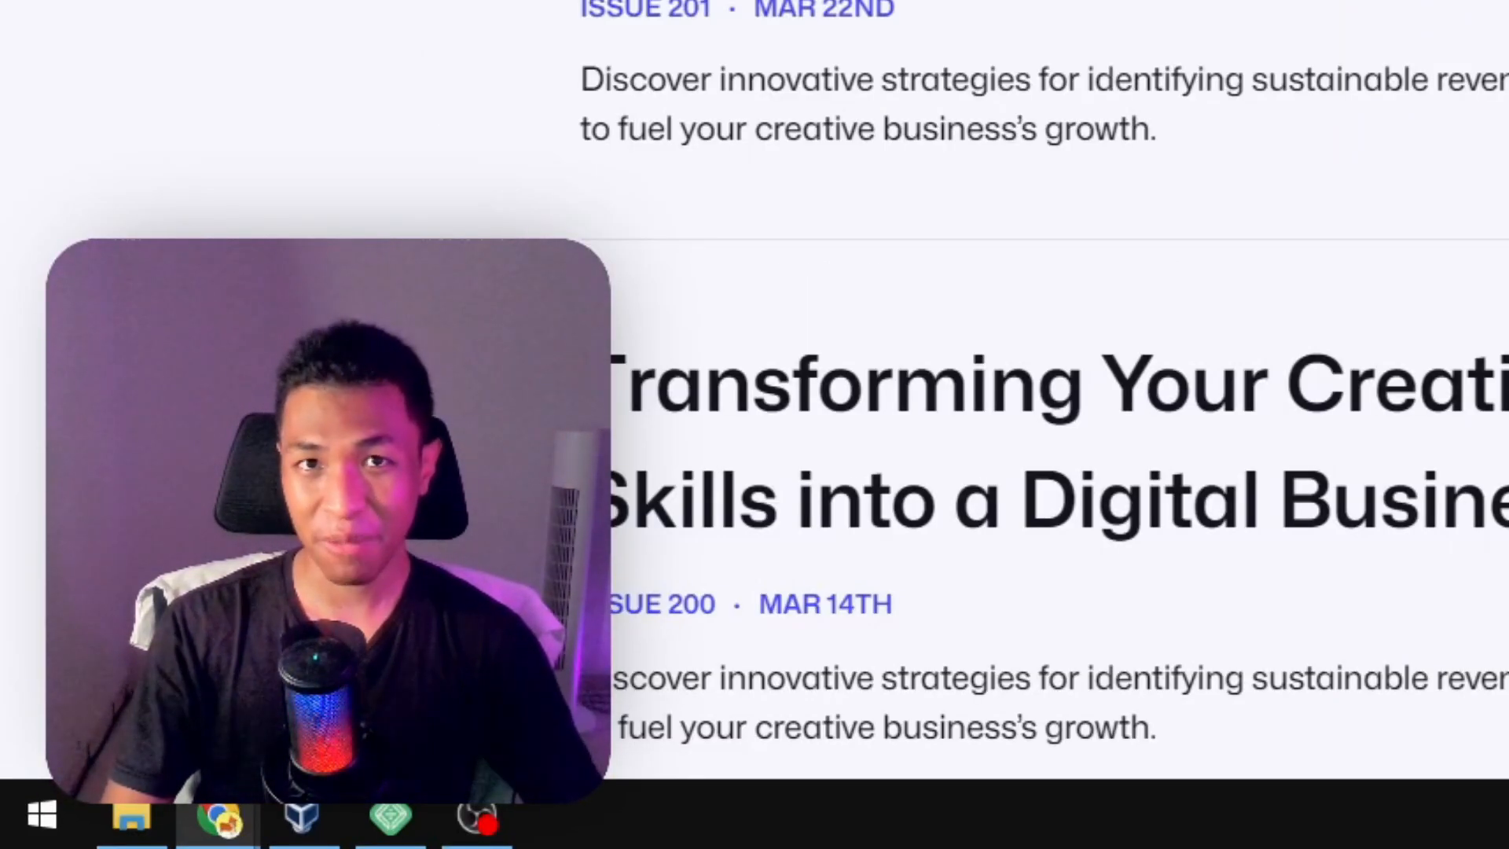
scroll(1045, 393, down, 5)
scroll(1046, 393, down, 7)
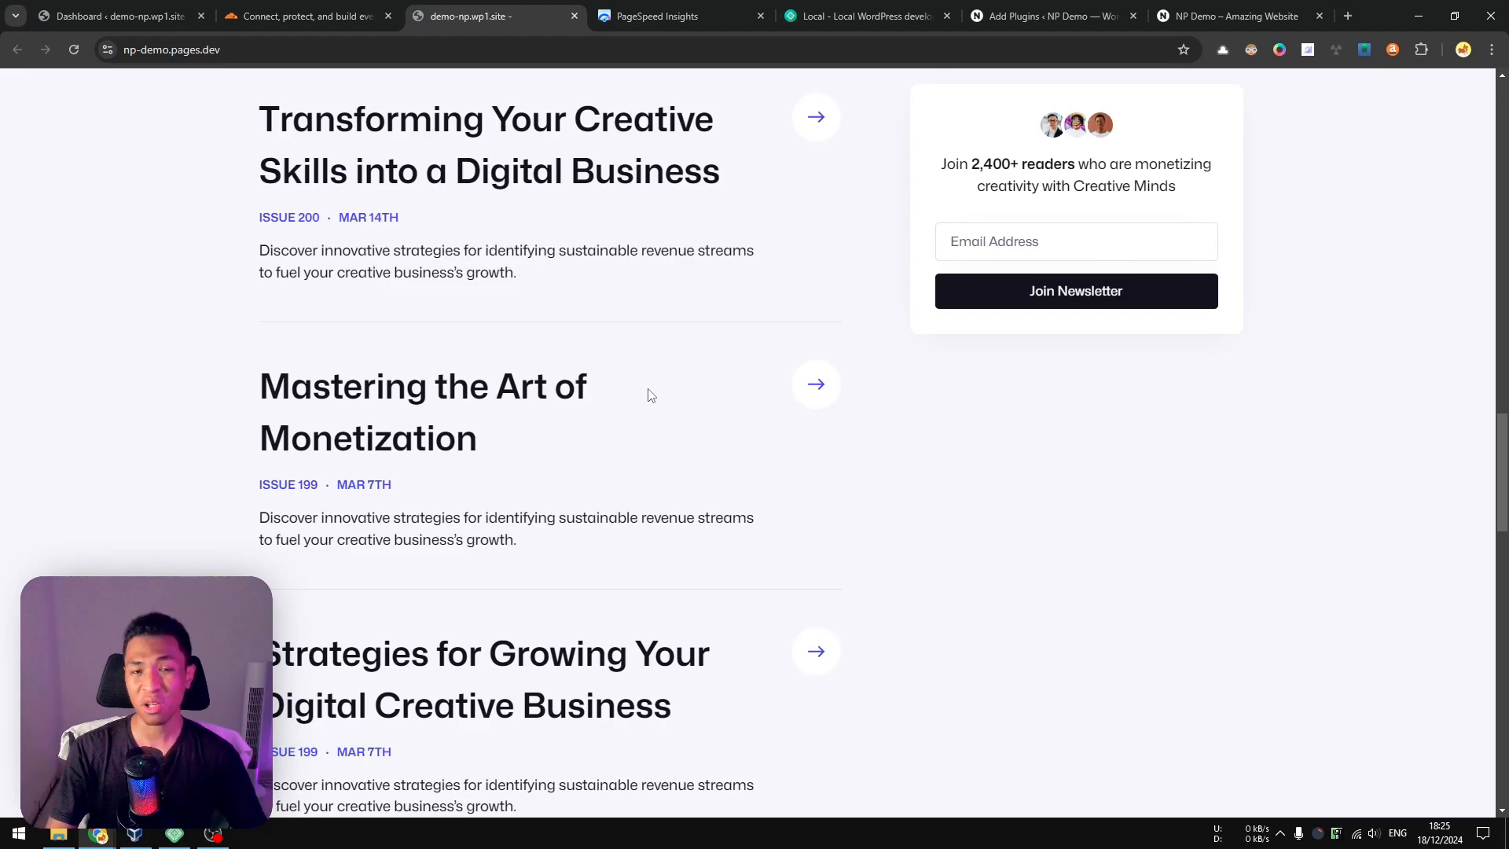
scroll(686, 357, down, 4)
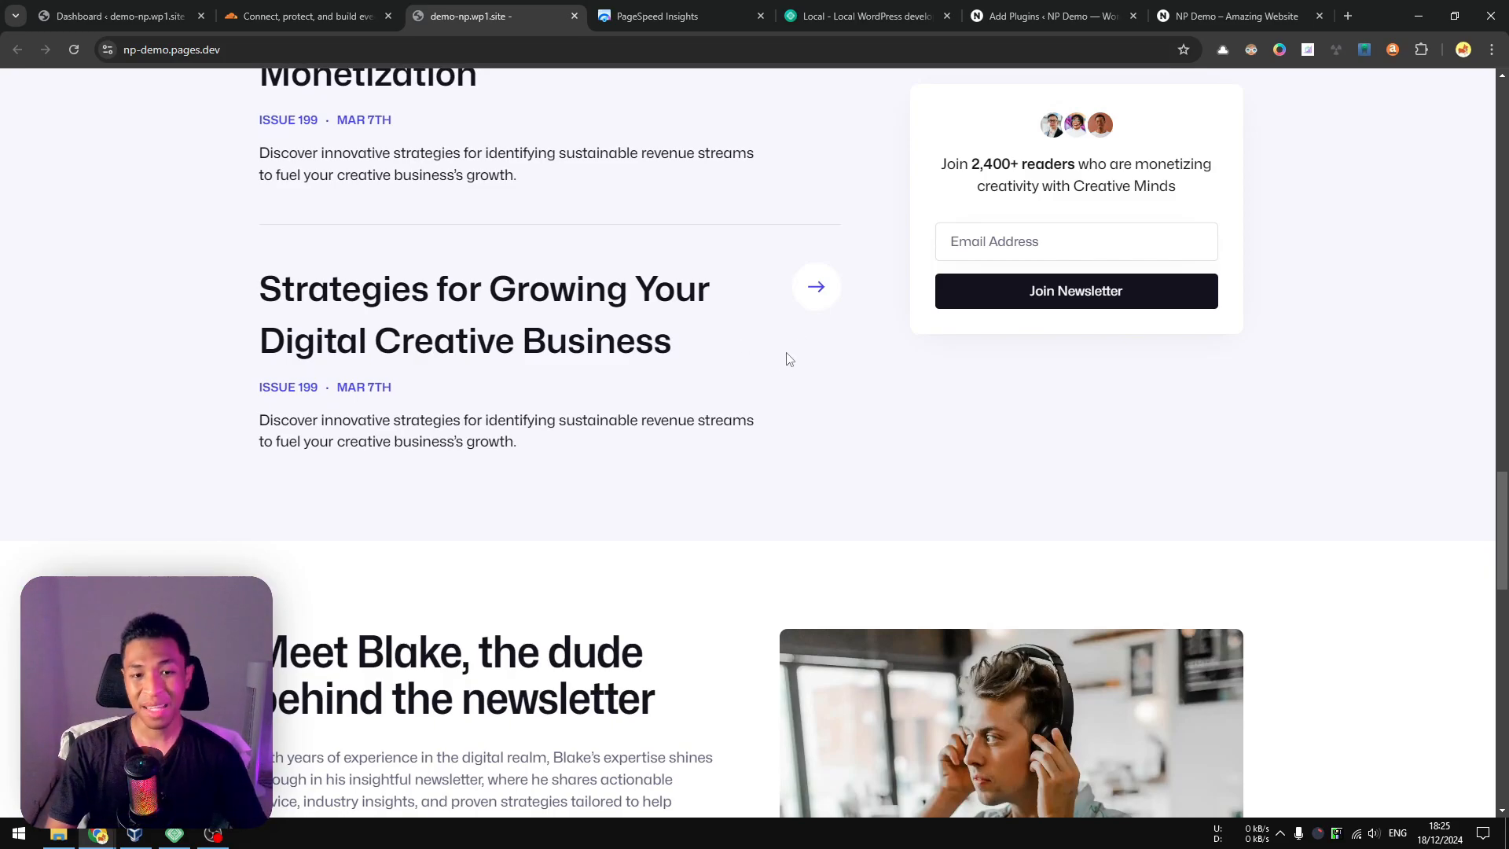
scroll(790, 359, up, 15)
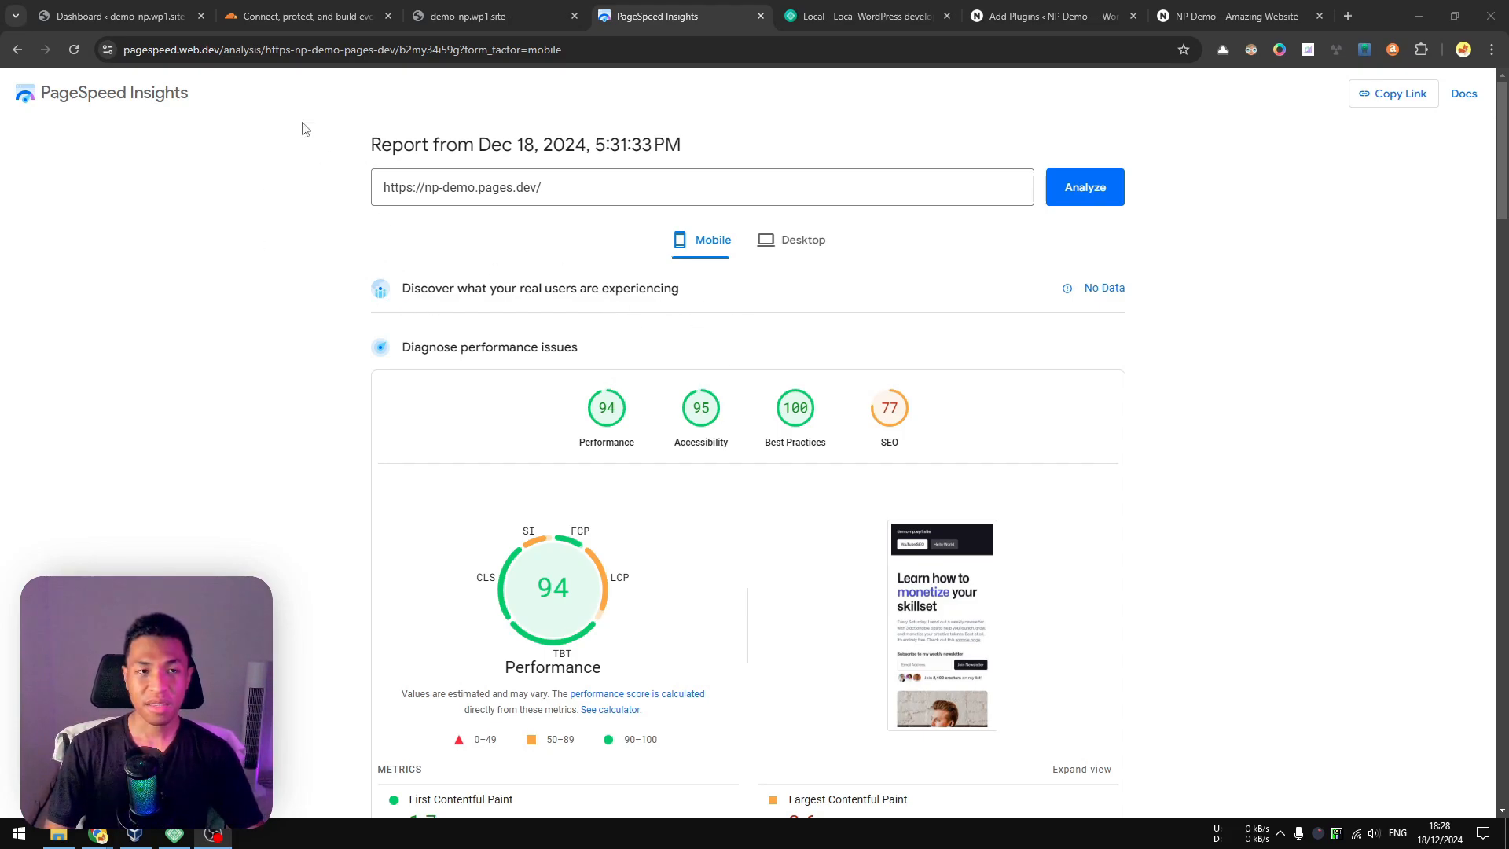
Search for the Simply Static plugin in the demo-np.wp1.site WordPress admin, then install and activate it.
click(114, 16)
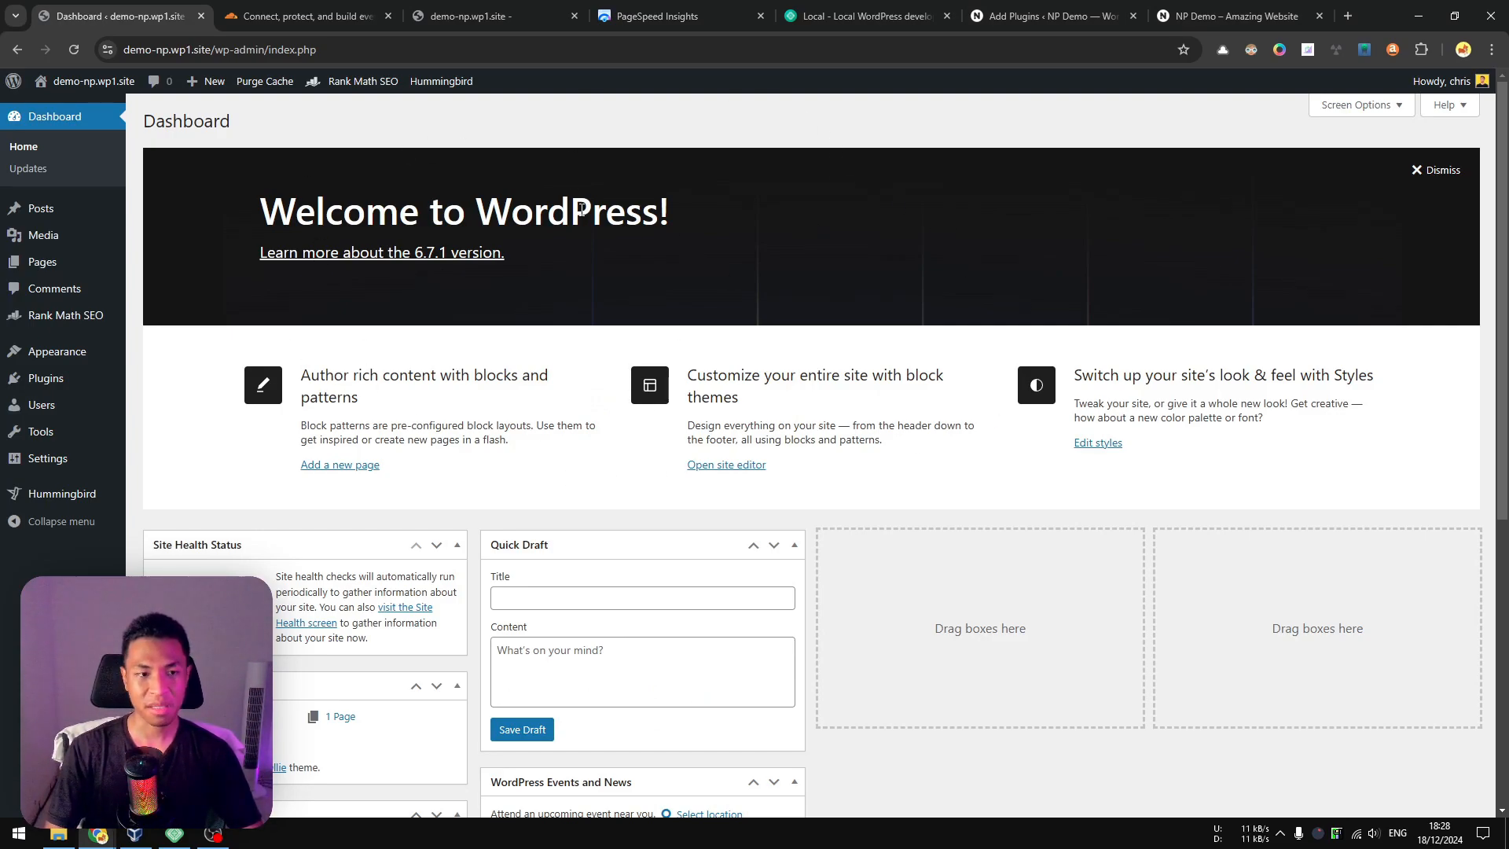
mouse_move(67, 381)
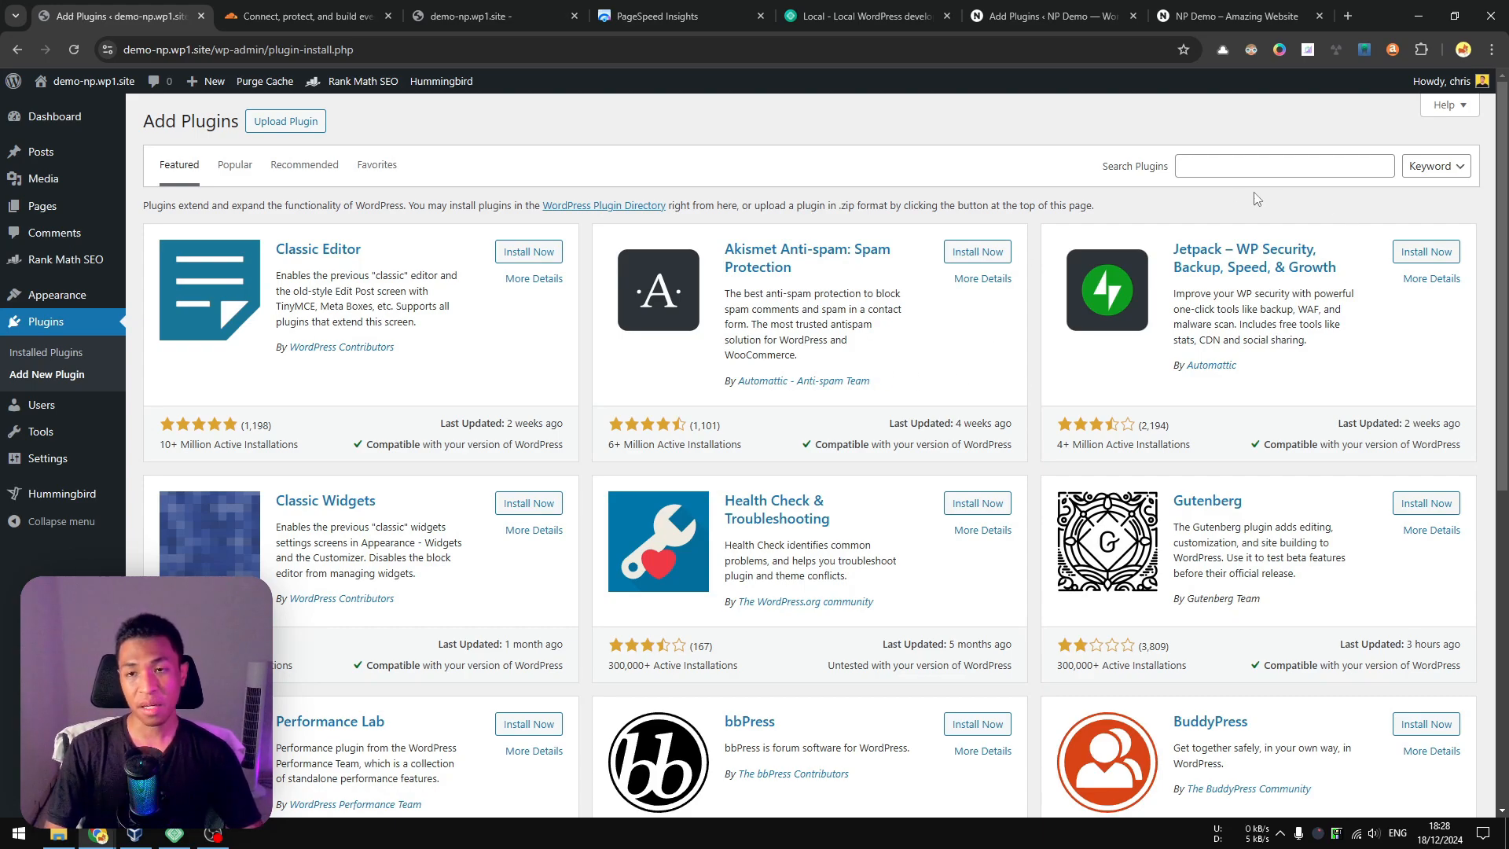
click(1219, 171)
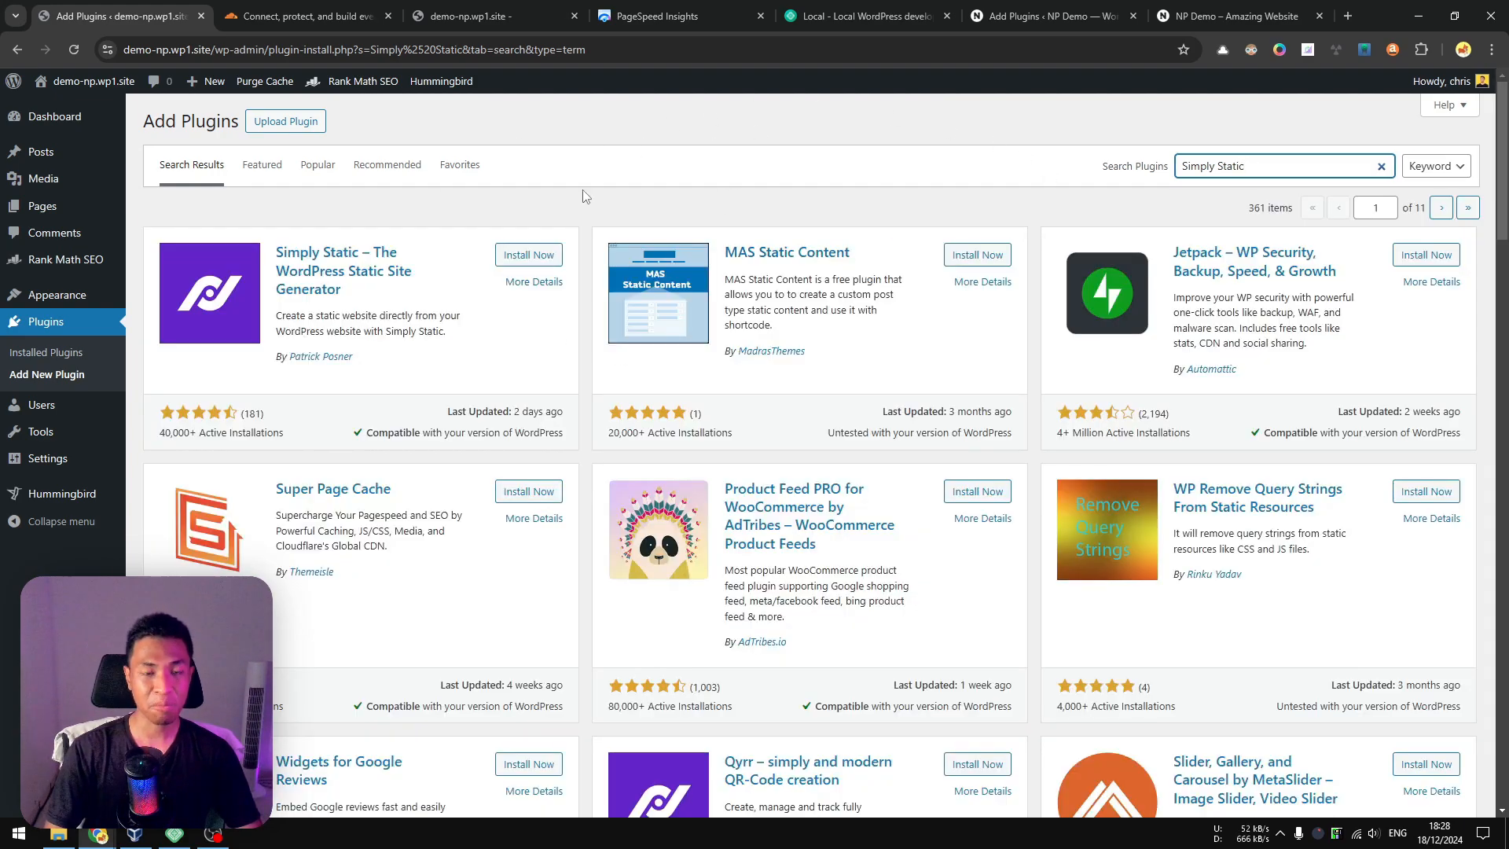
click(529, 255)
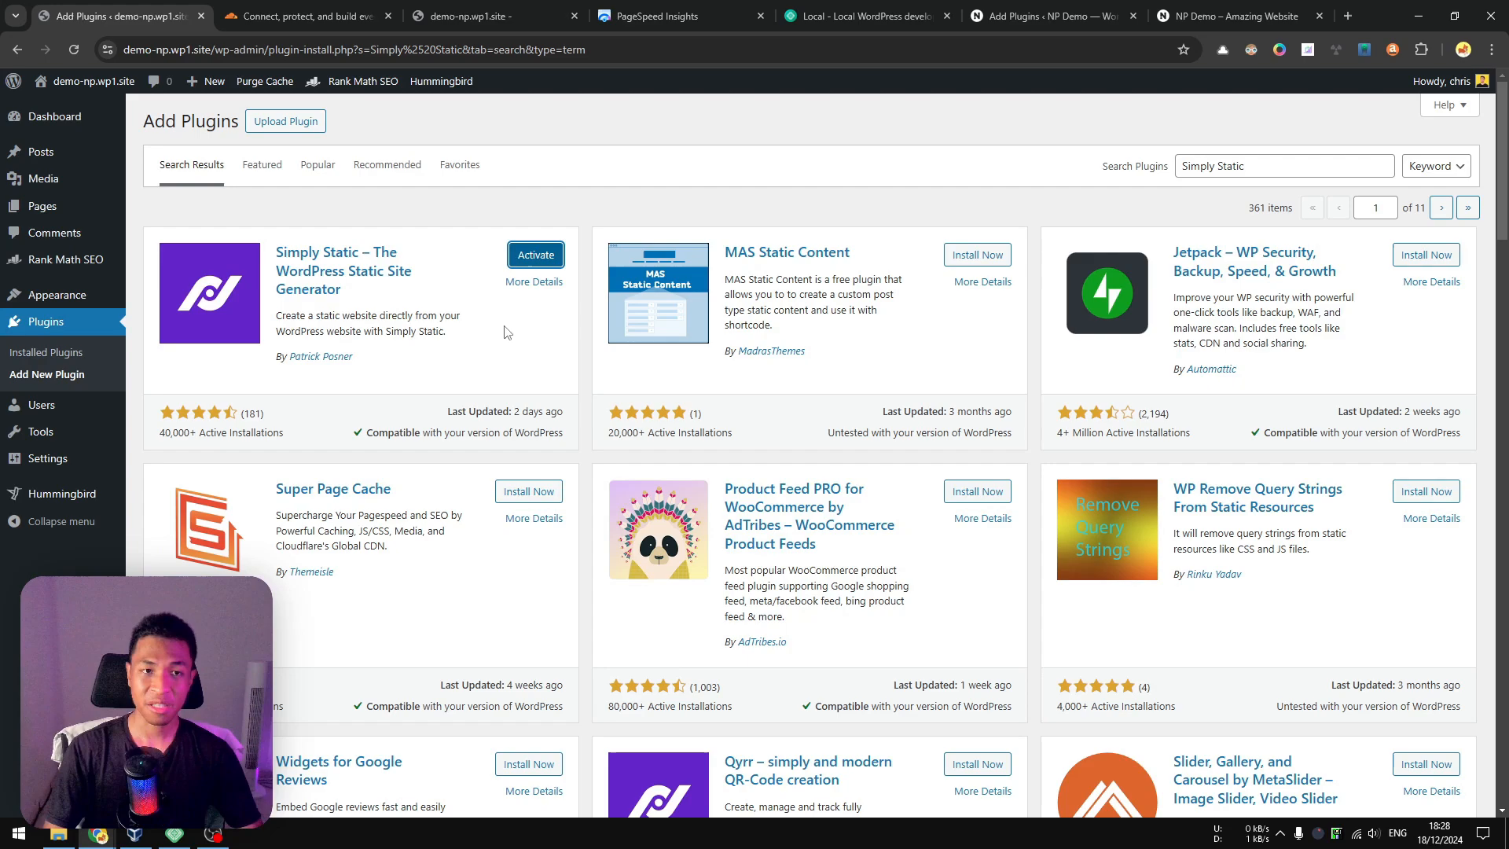
click(533, 256)
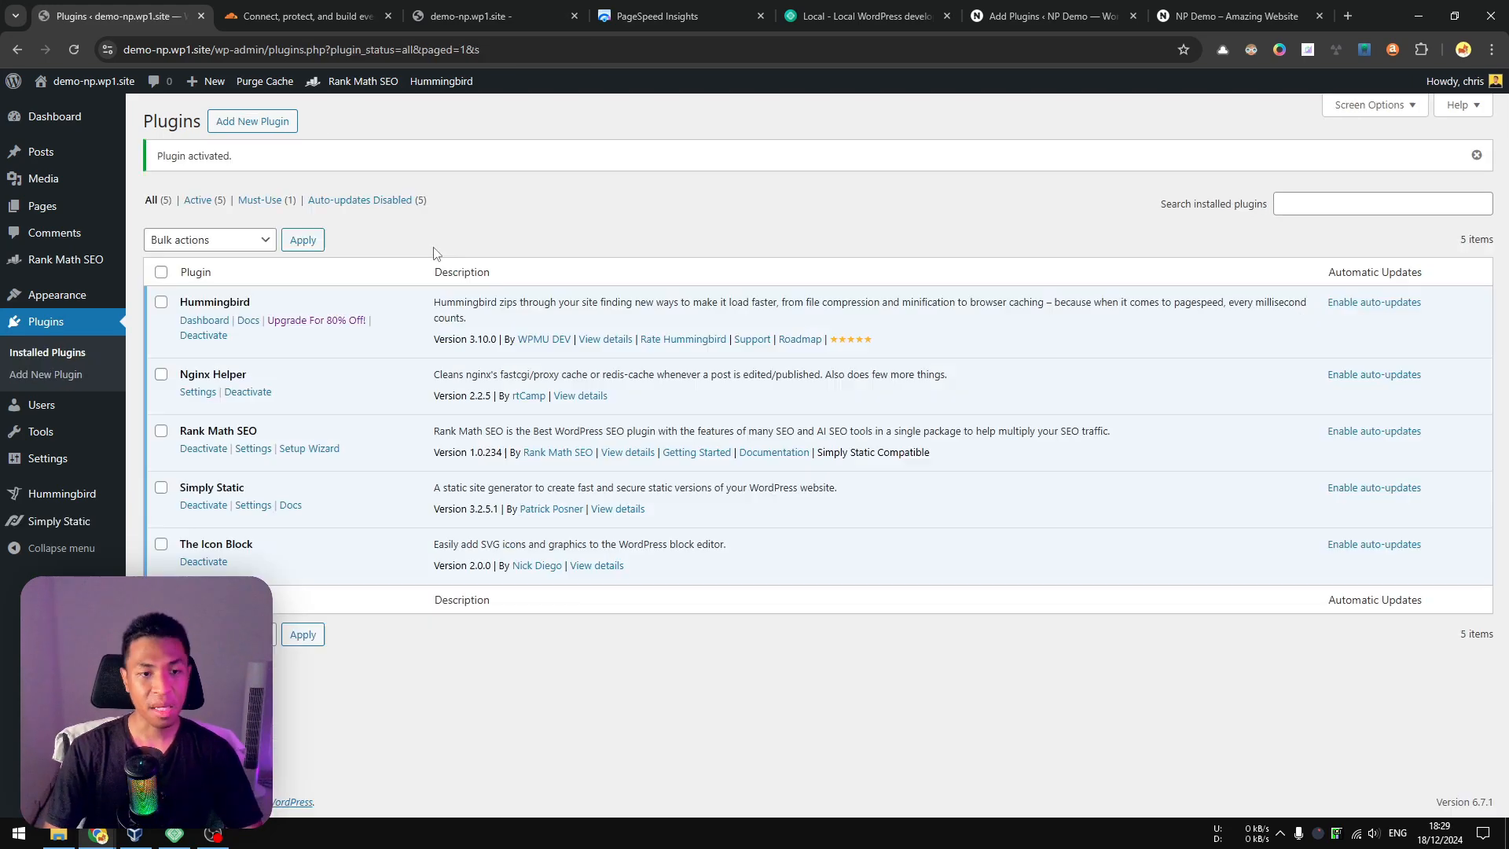
Open Simply Static's diagnostics and check the server, WordPress, plugin and filesystem results for errors.
click(58, 523)
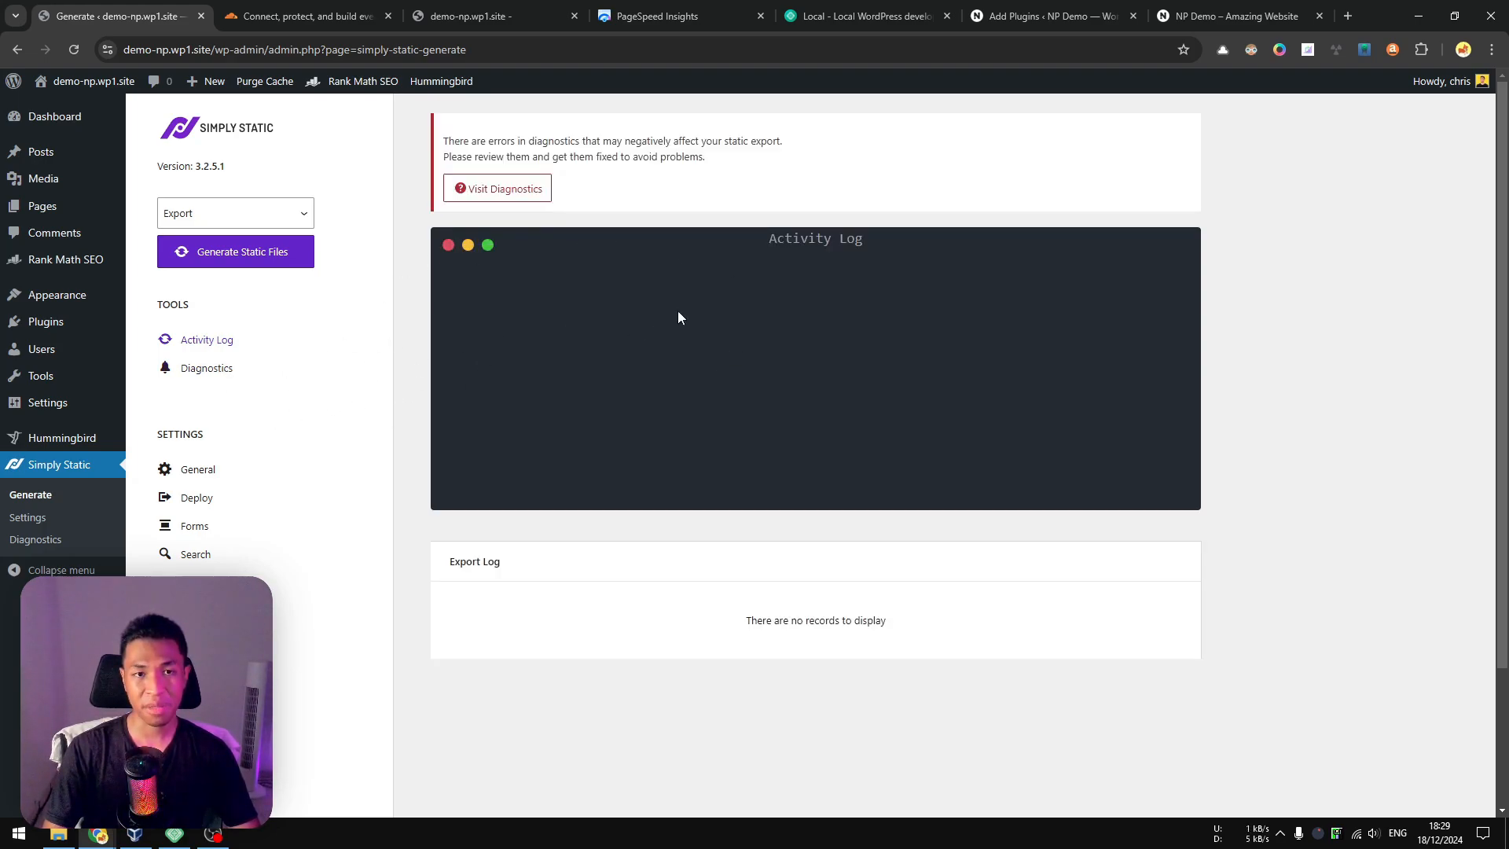
click(208, 369)
scroll(738, 397, down, 5)
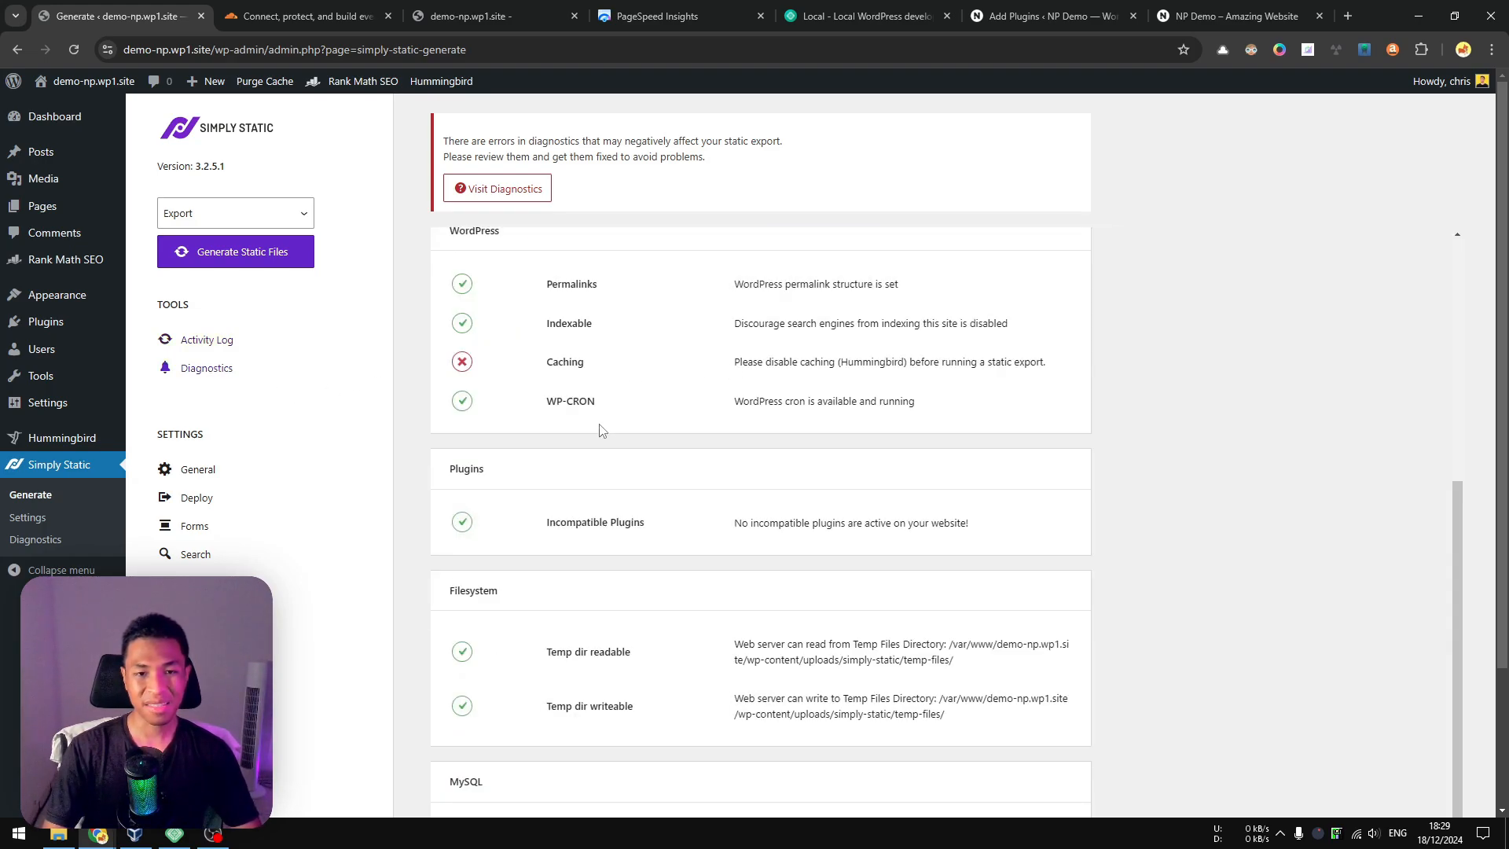
scroll(599, 425, up, 2)
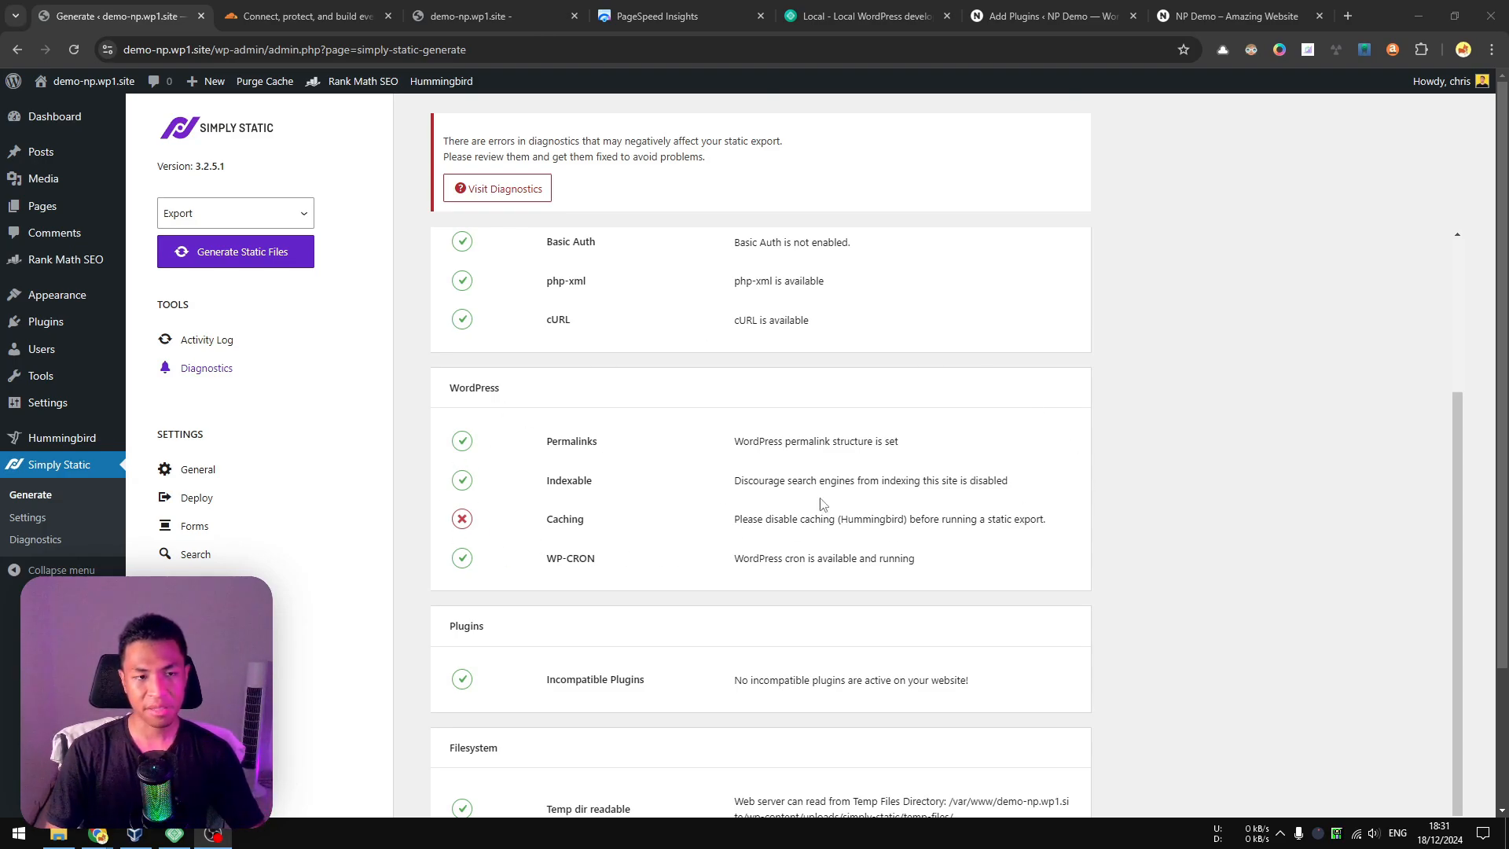
Deactivate the Hummingbird caching plugin among the installed plugins.
mouse_move(69, 322)
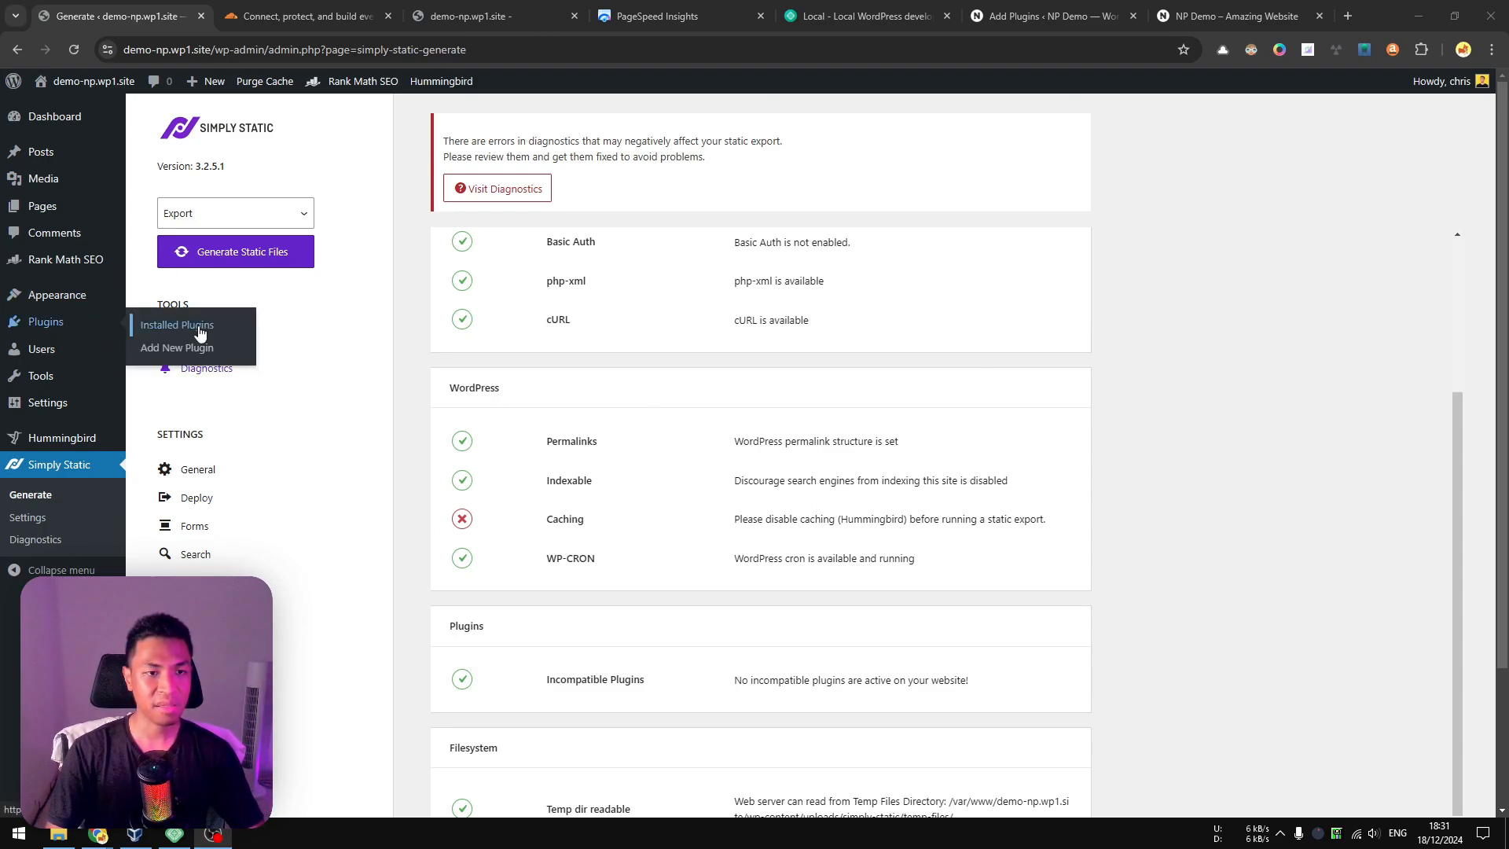
click(224, 330)
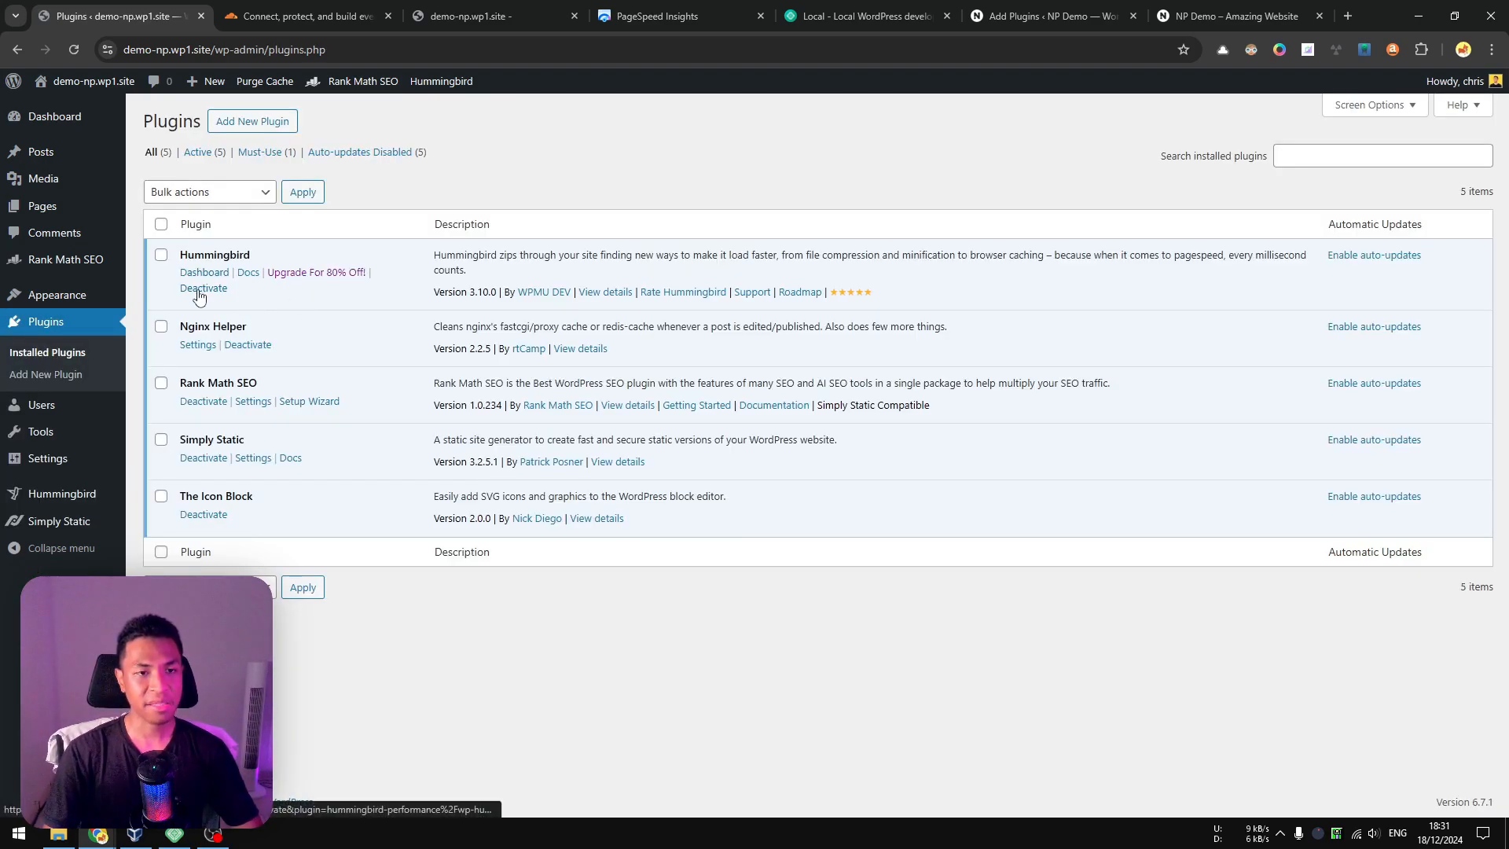
click(200, 292)
click(977, 627)
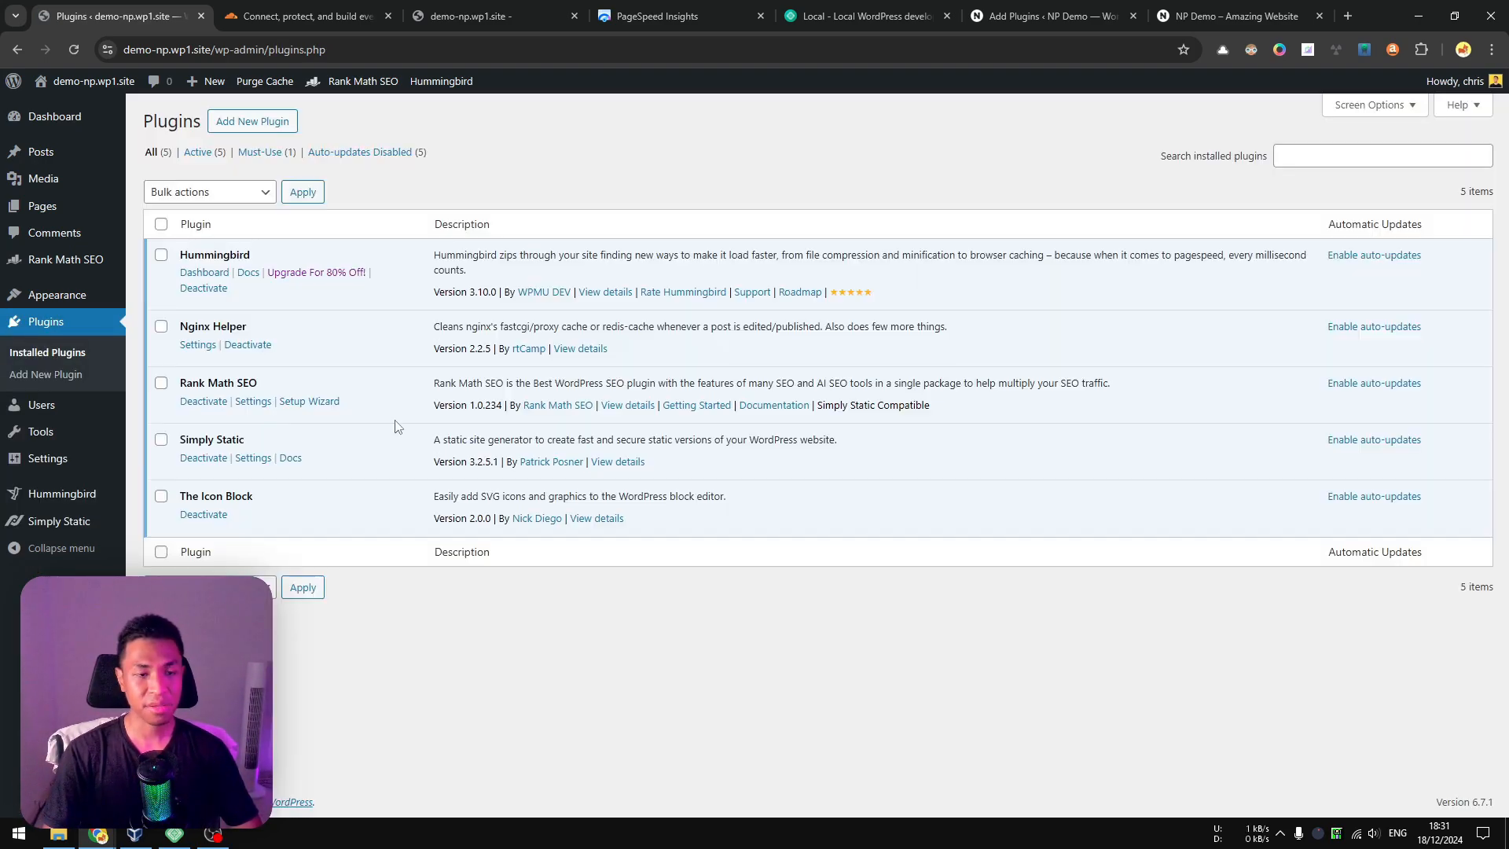
Reopen Simply Static's diagnostics and recheck the results, including the caching check.
click(65, 526)
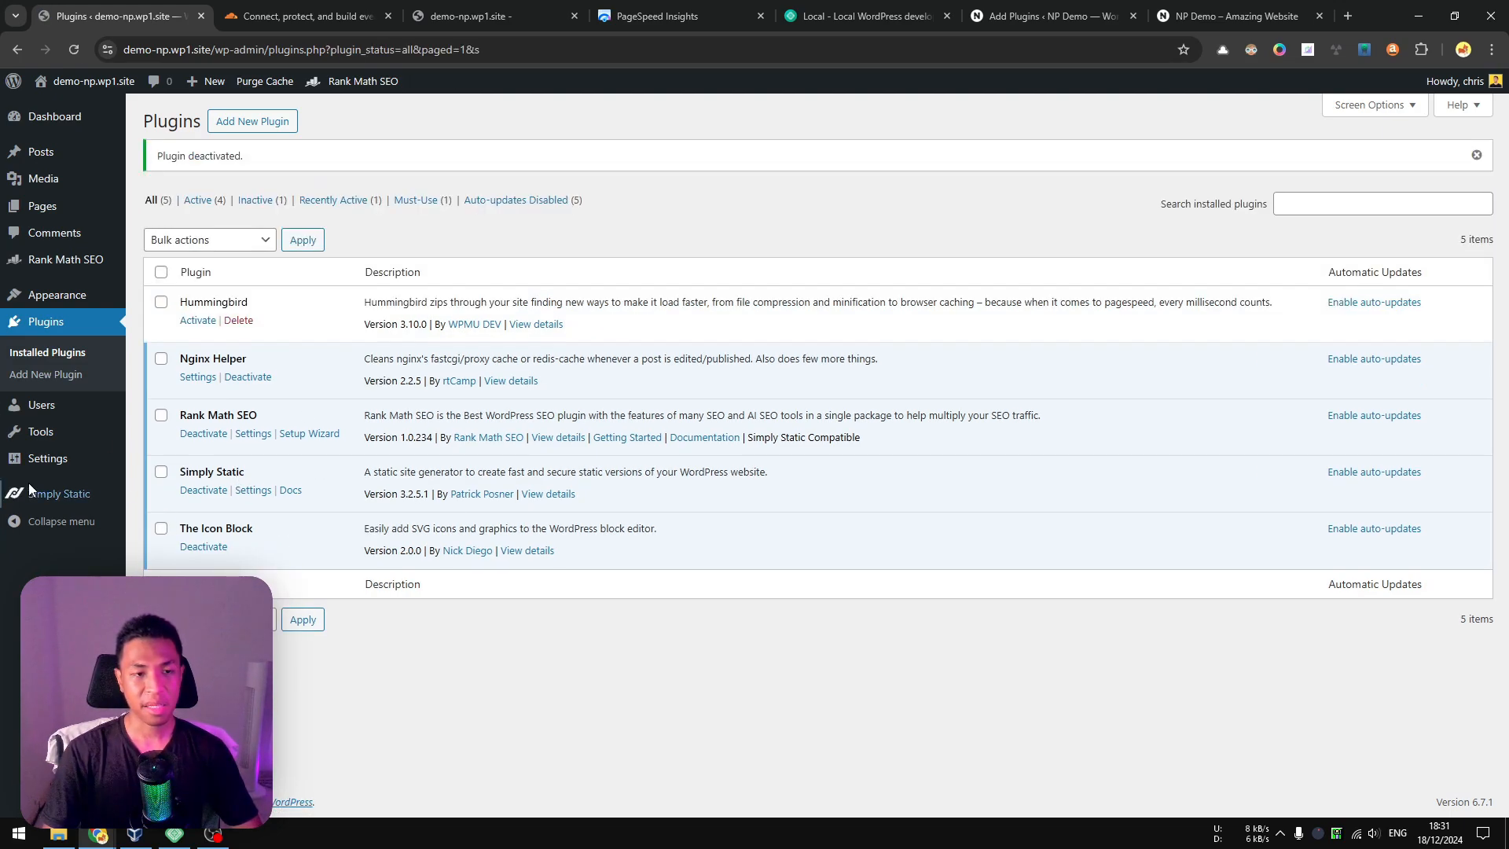
click(55, 494)
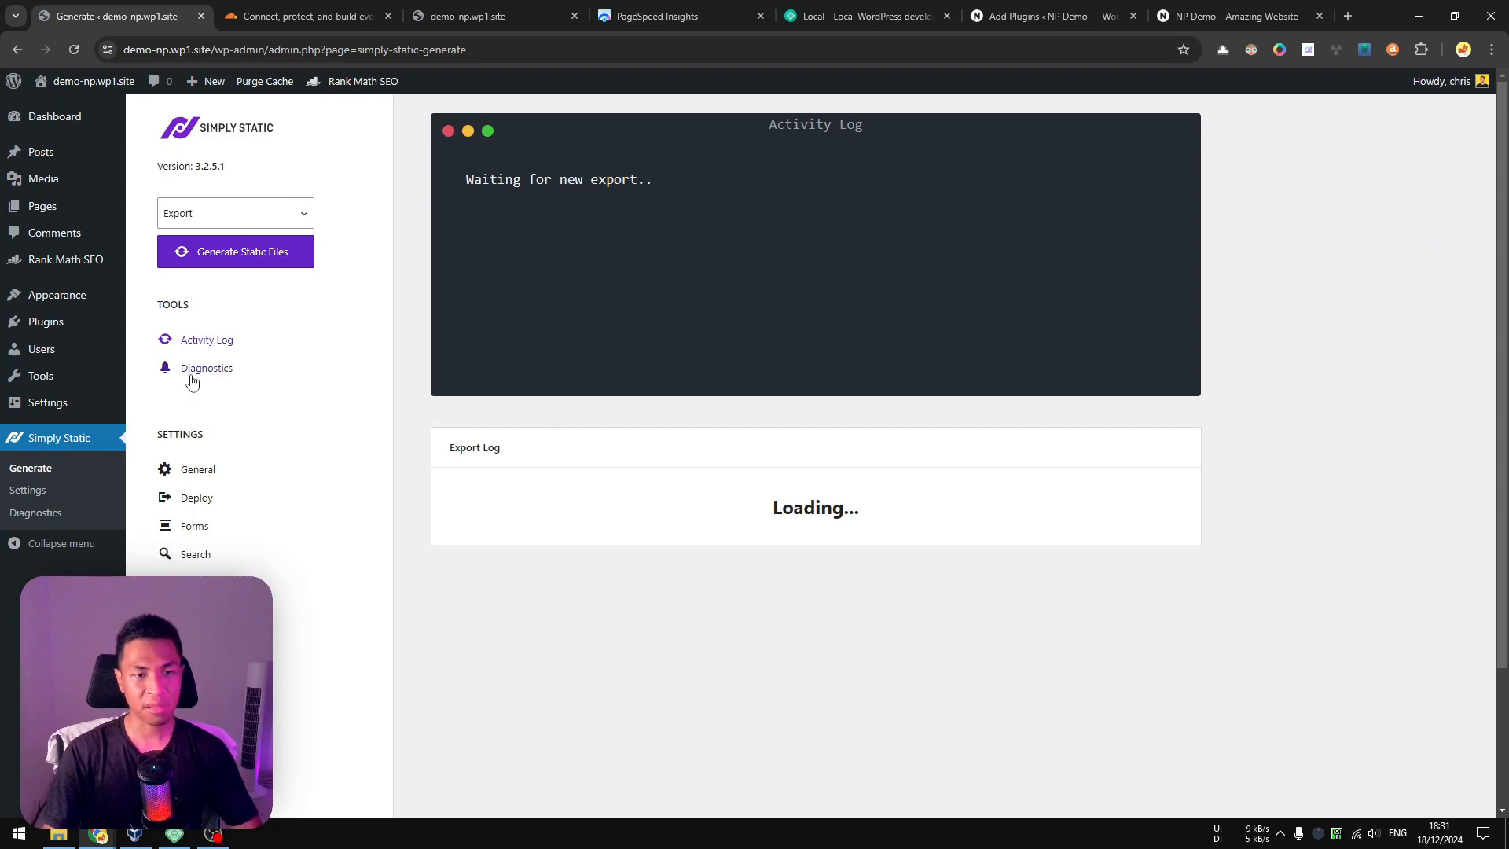
click(220, 369)
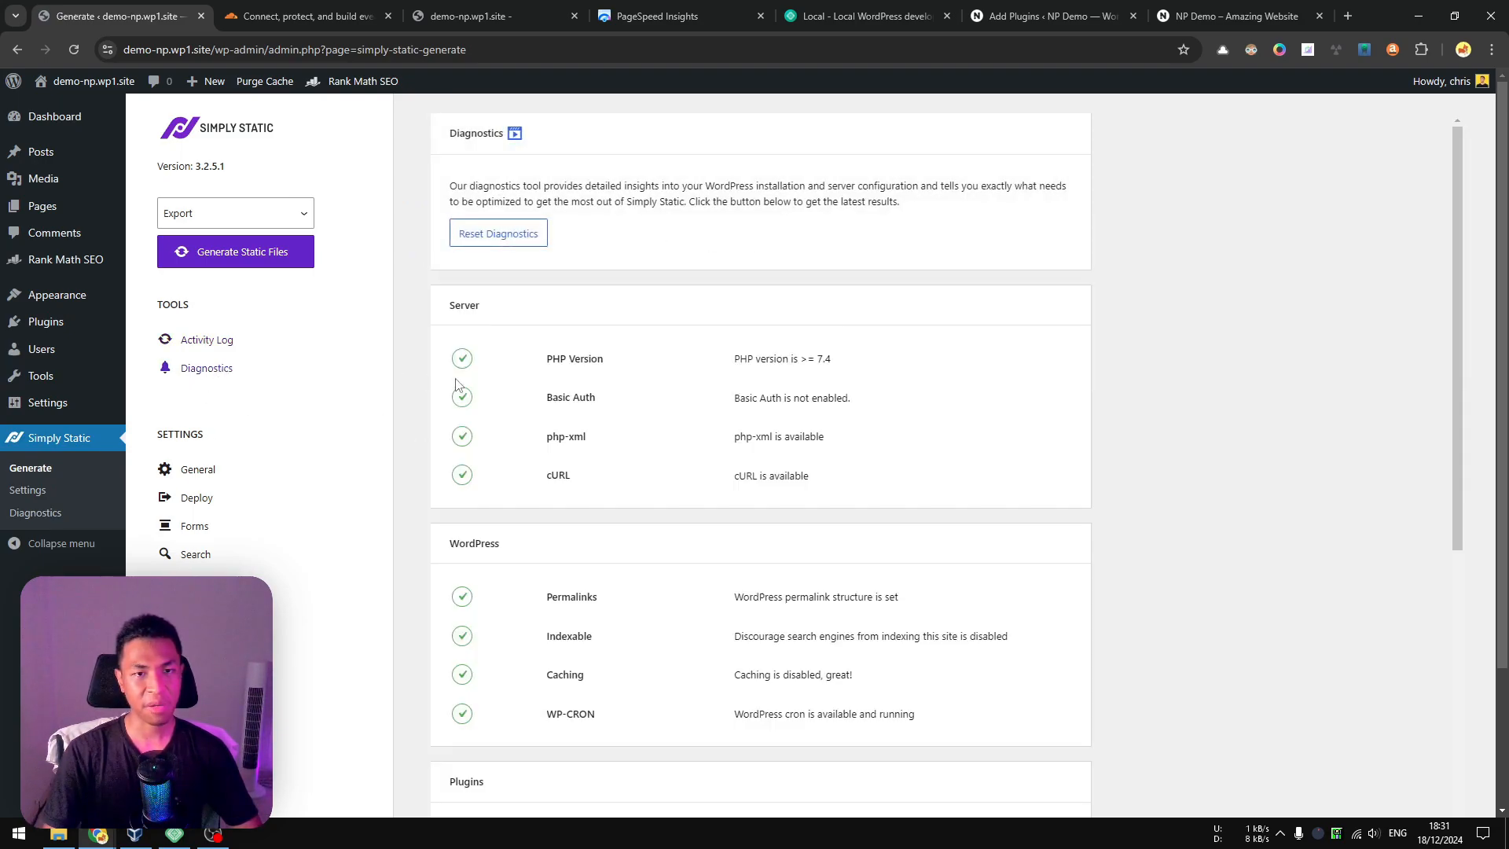
scroll(606, 424, down, 6)
scroll(470, 644, up, 6)
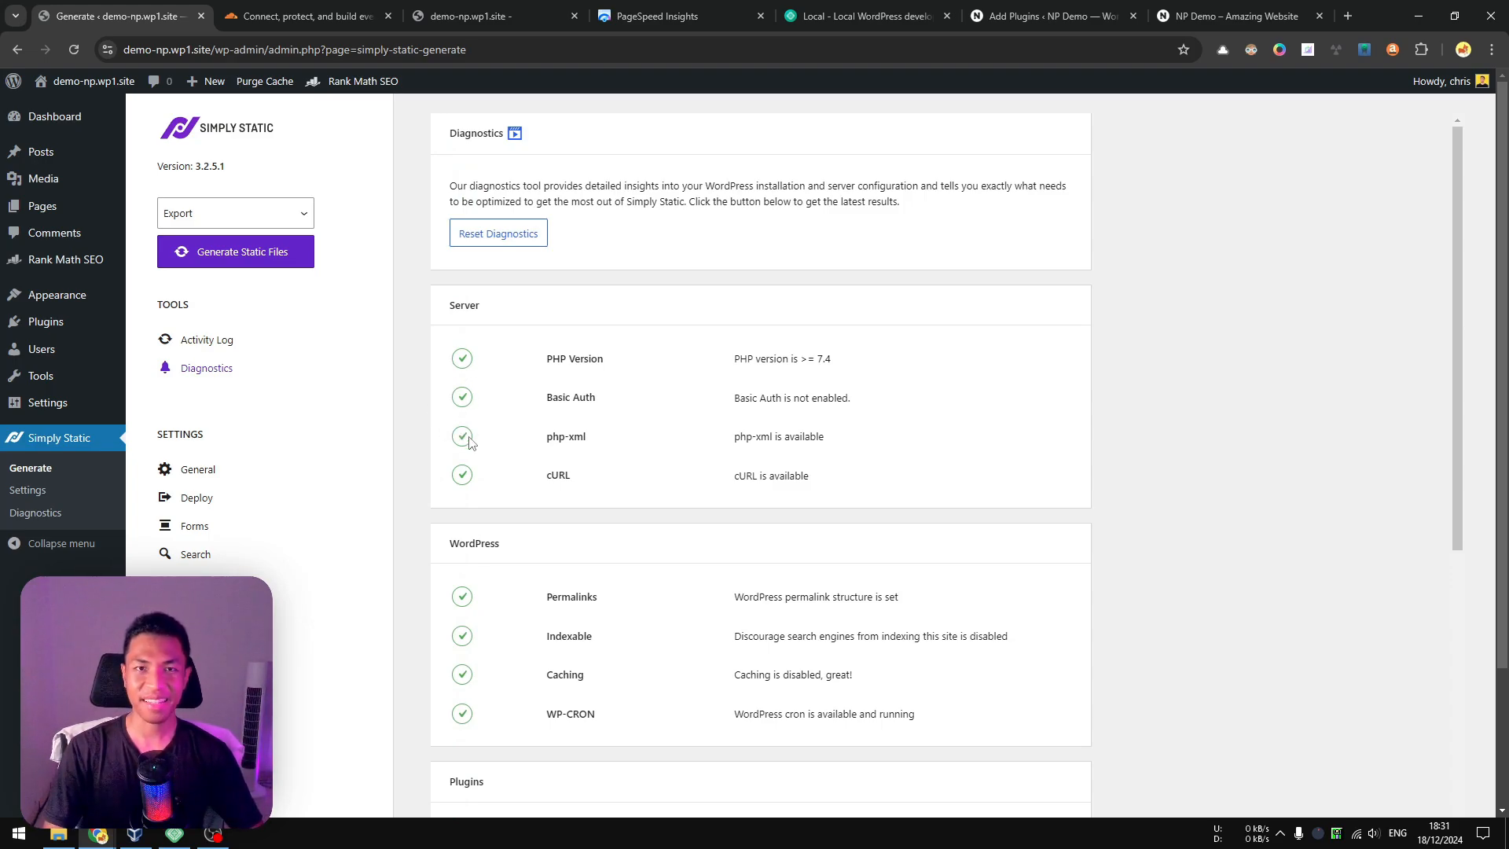
Show Simply Static's Forms settings and open the Comments section's Simply Static Pro link in a new tab.
click(211, 527)
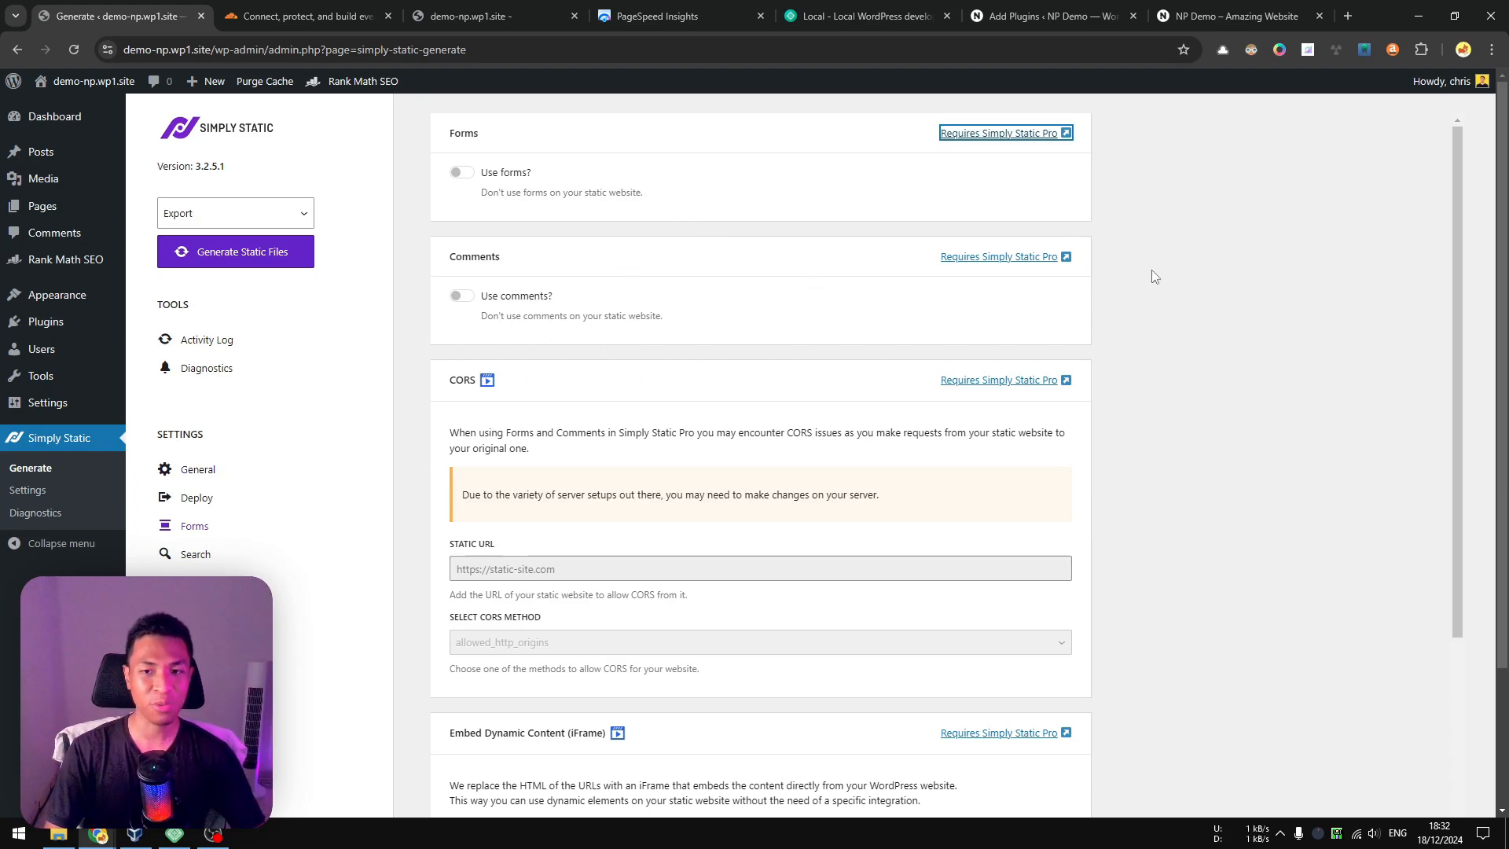
right_click(992, 267)
click(1042, 274)
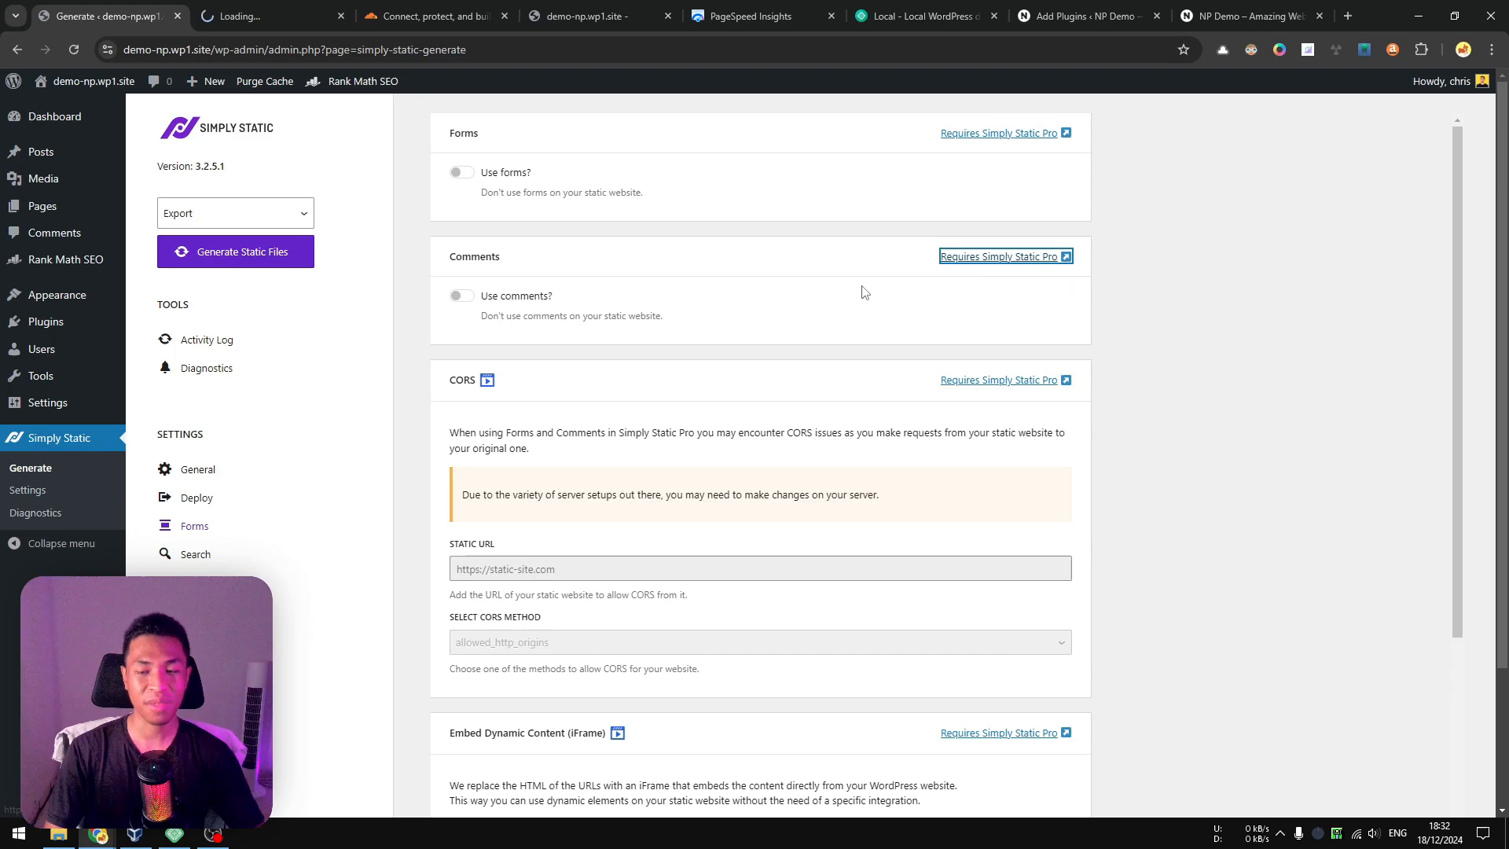
Switch to the simplystatic.com page and look through its overview, Pro features and target audience sections.
click(233, 3)
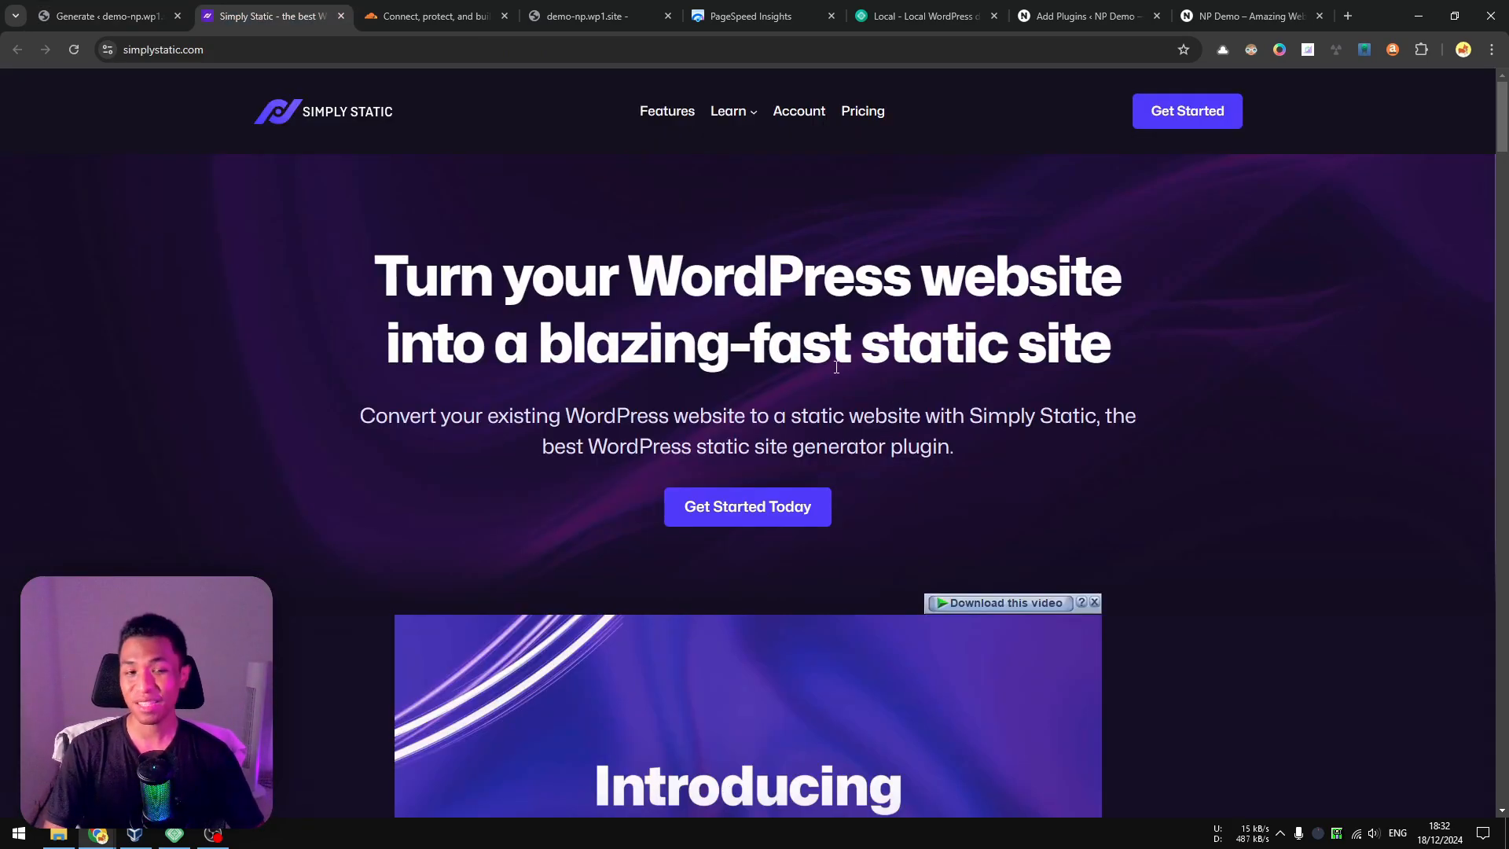
scroll(817, 339, down, 15)
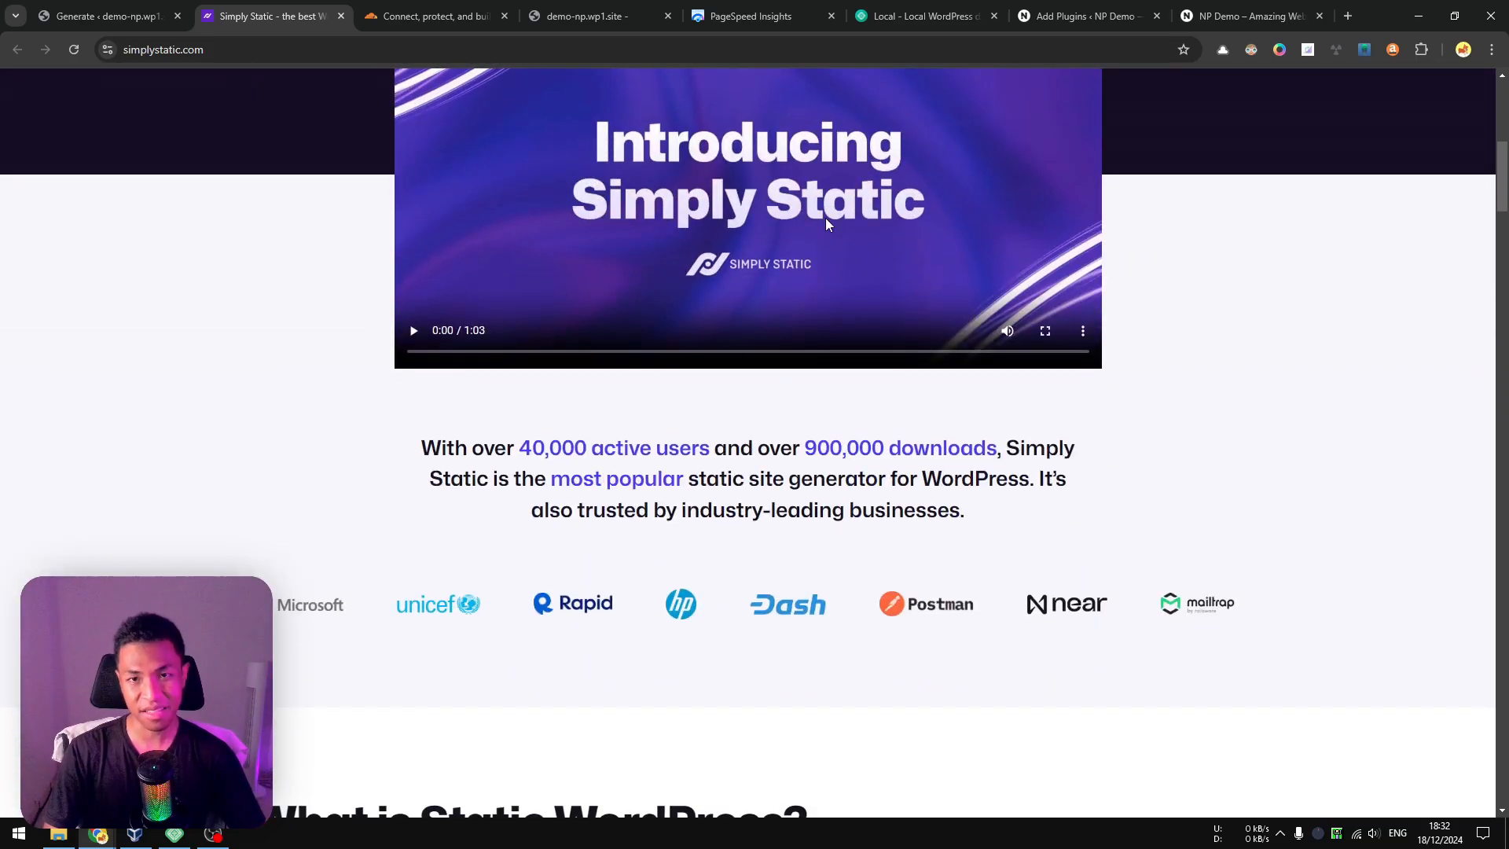
scroll(869, 320, down, 20)
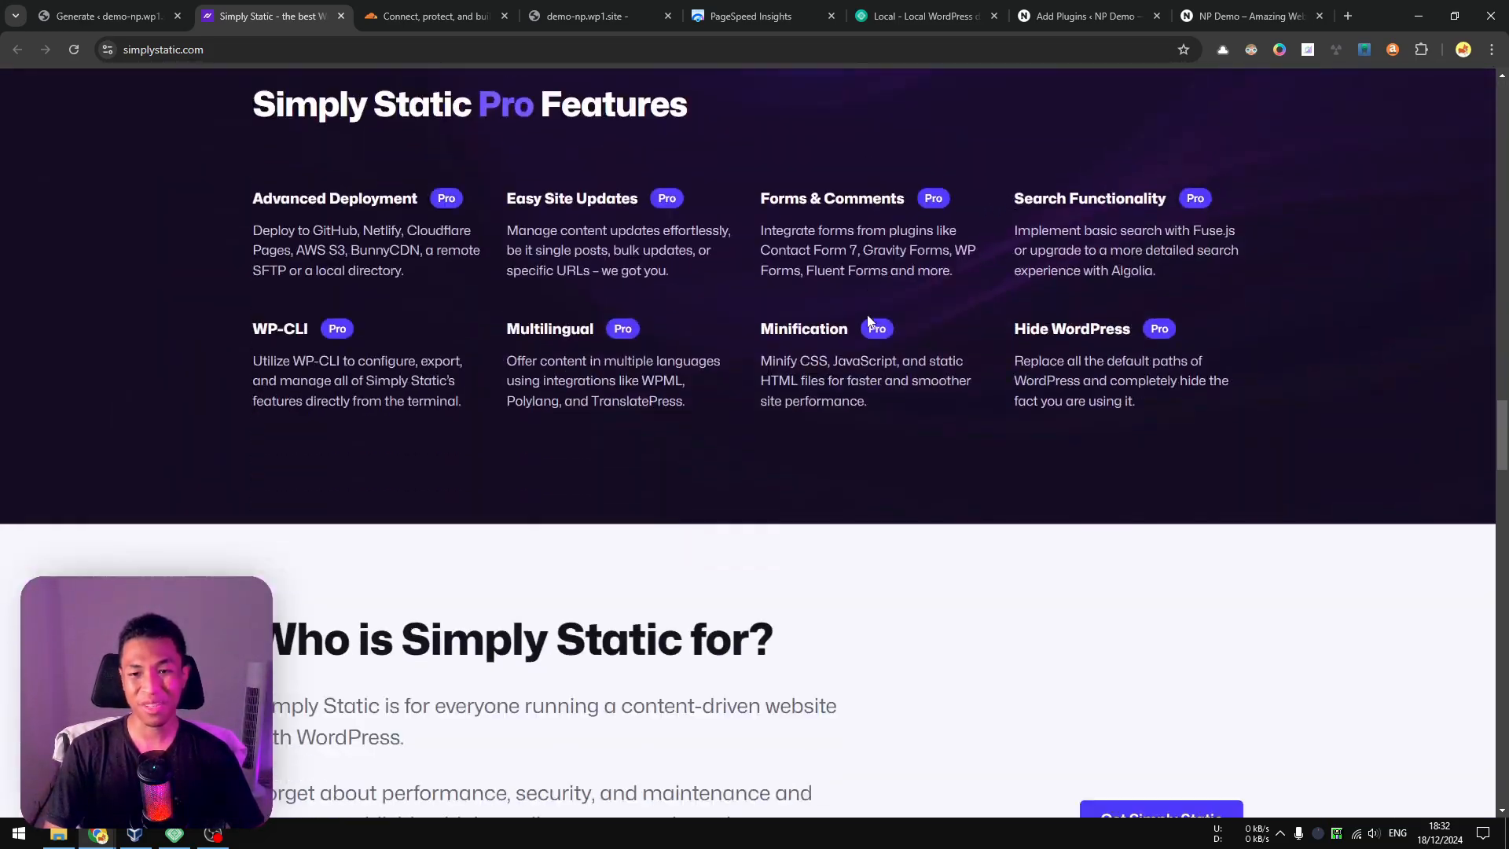
scroll(904, 338, up, 8)
scroll(910, 347, up, 20)
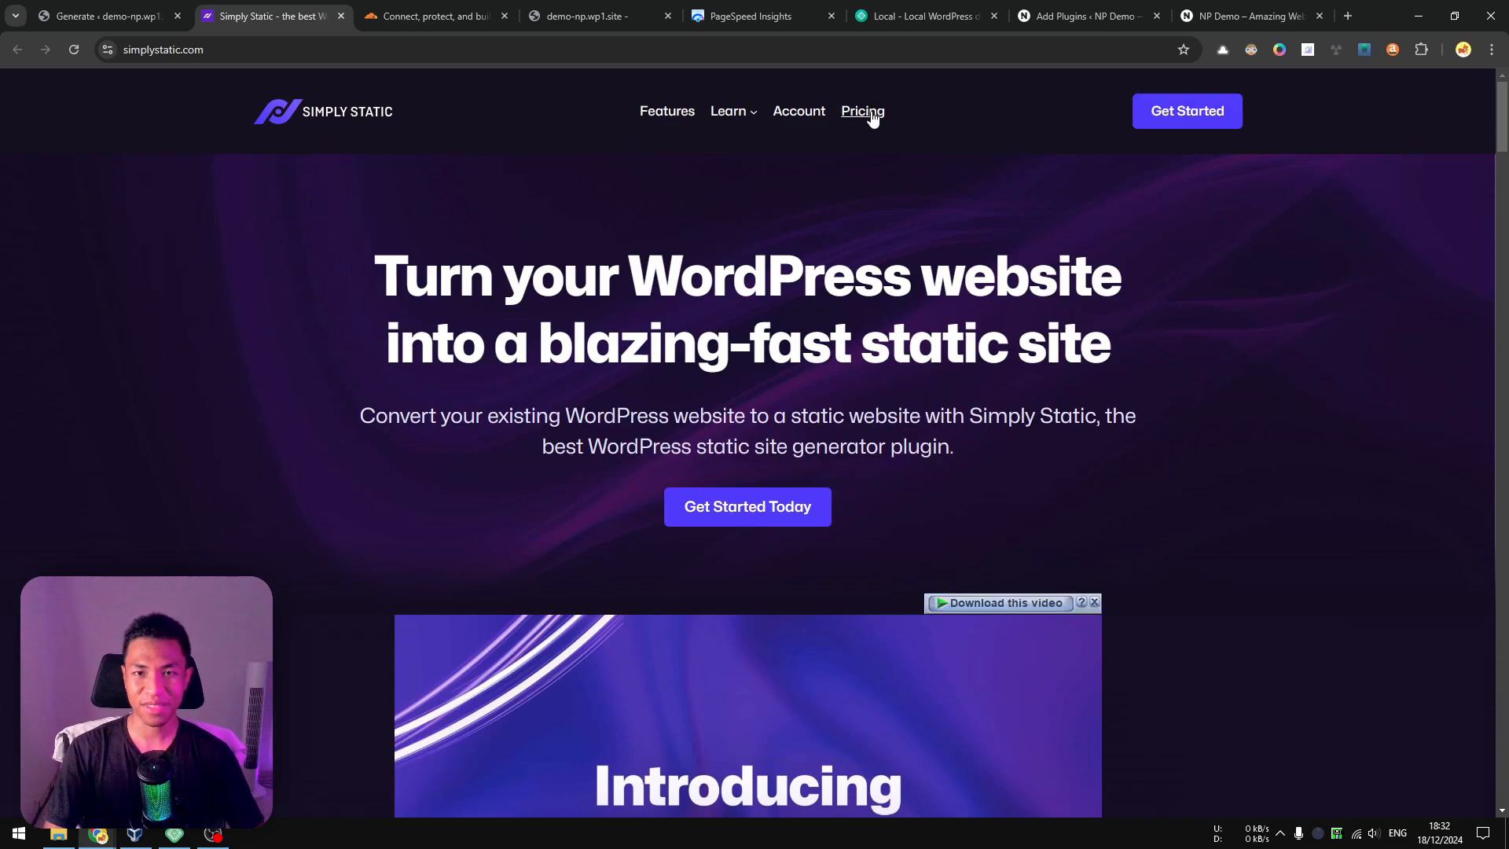
Open the pricing page on simplystatic.com and look at the Free and Pro plans.
click(869, 115)
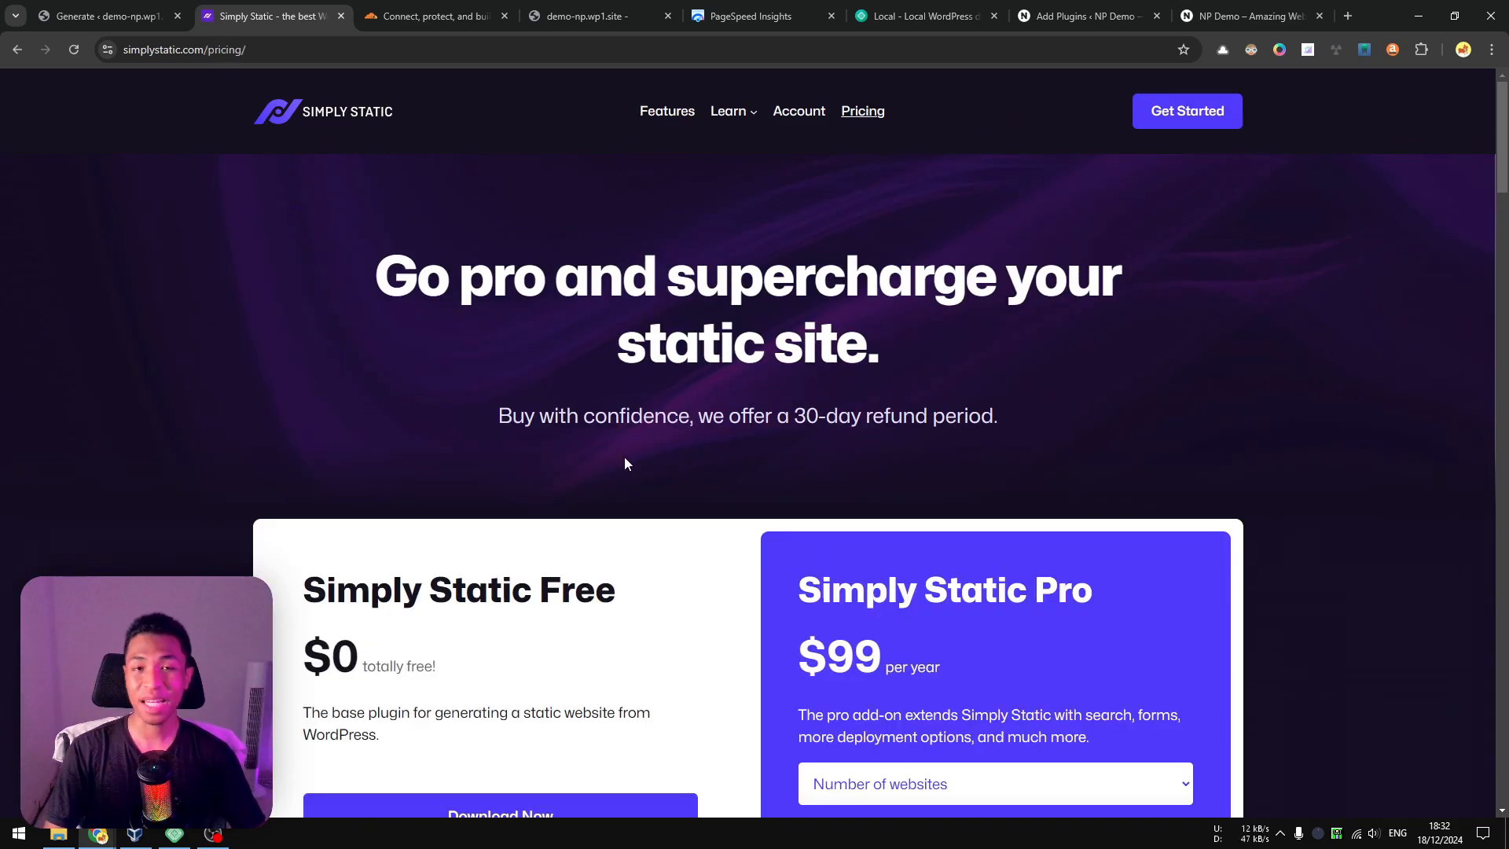
scroll(750, 456, down, 6)
Return to the Simply Static plugin and view its Search settings and its minify, image optimization and replace settings.
click(85, 8)
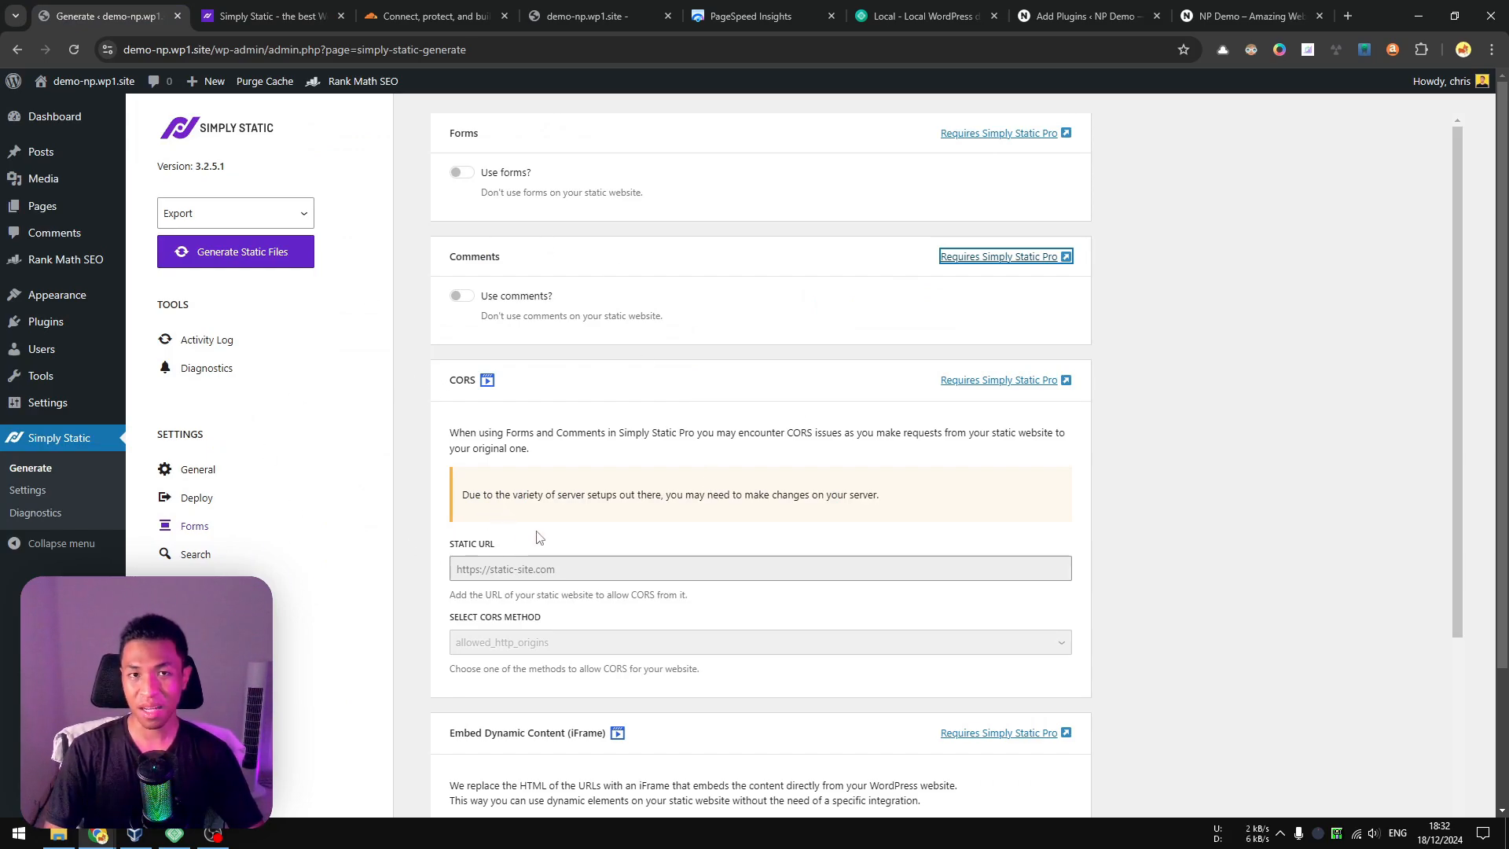
click(195, 555)
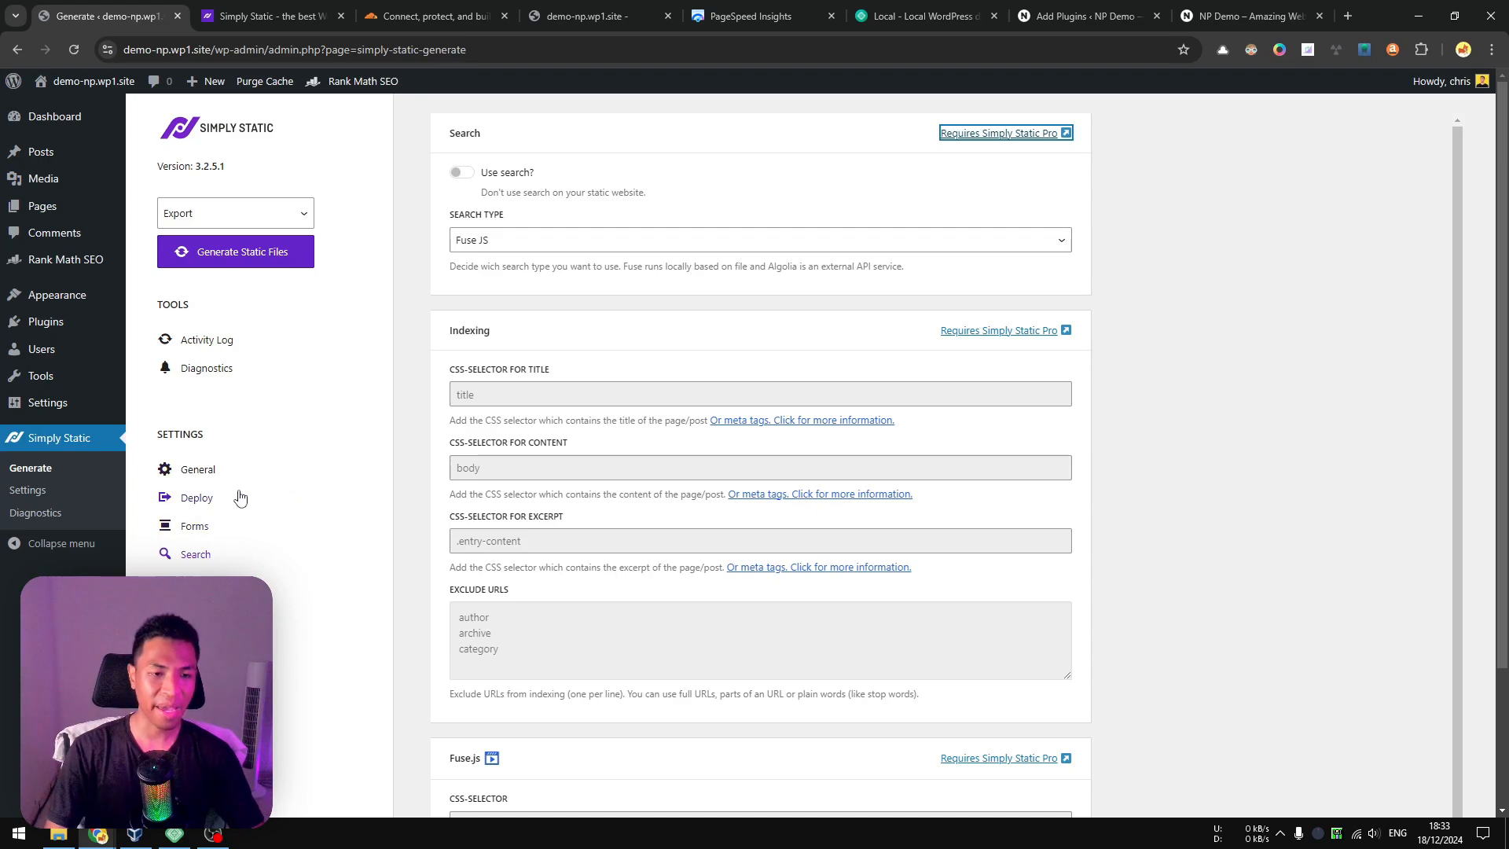
click(201, 582)
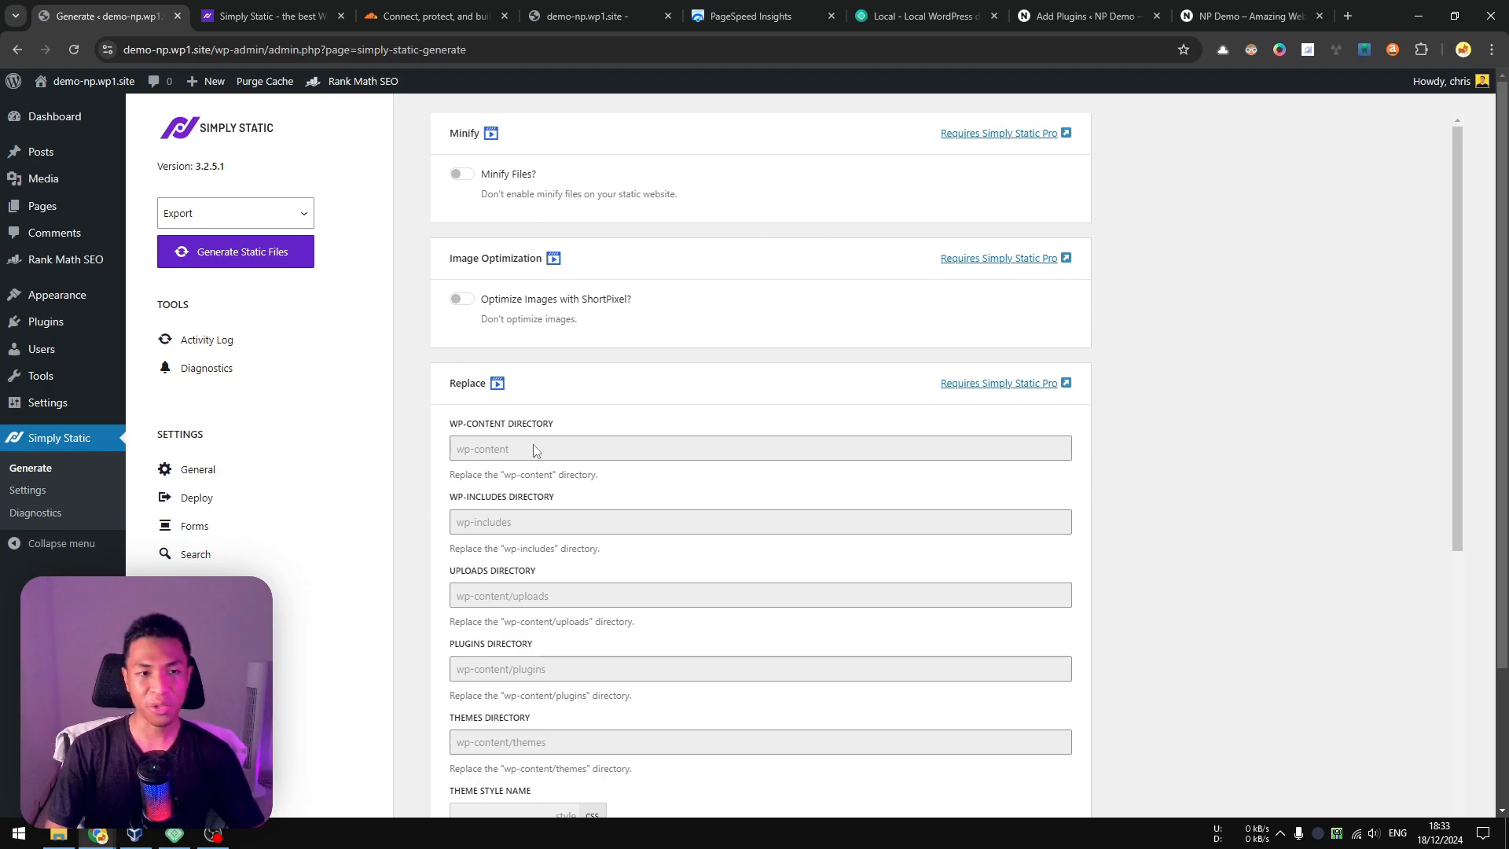
Generate the static files with the Export option from the Activity Log and download the ZIP archive.
click(216, 344)
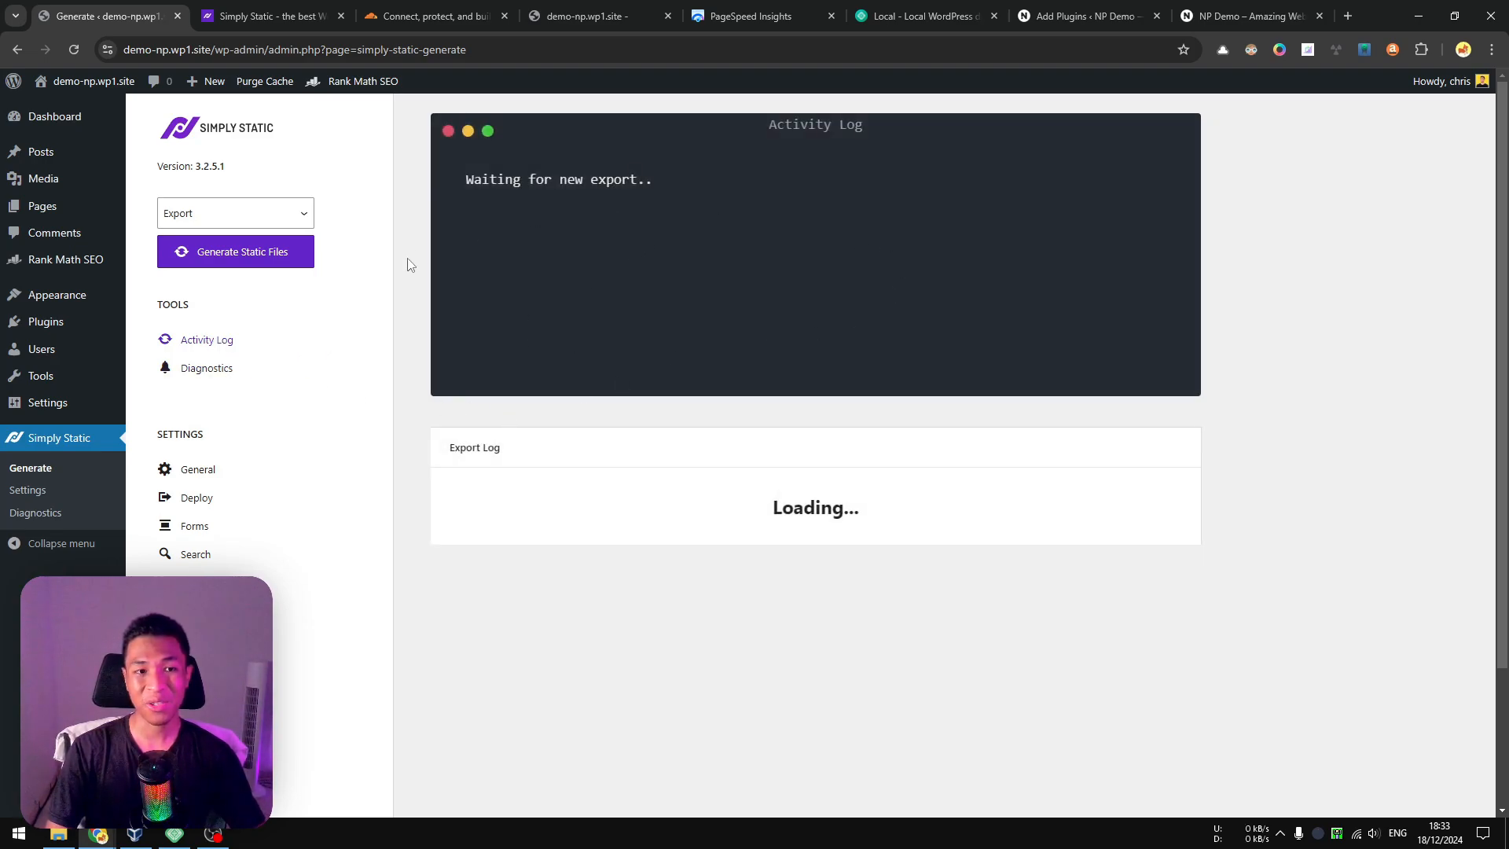
click(264, 256)
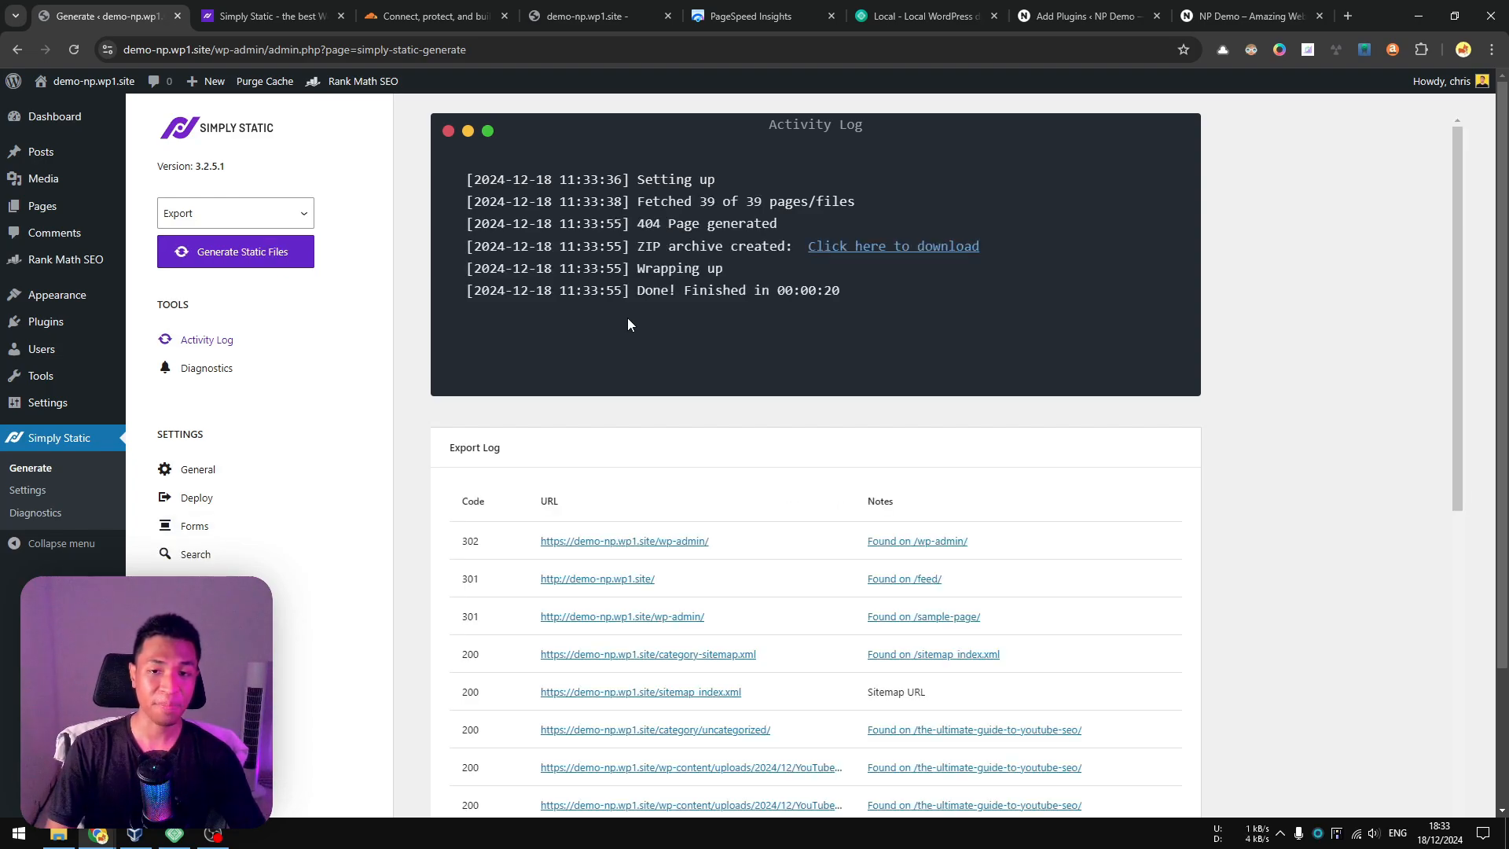
click(894, 247)
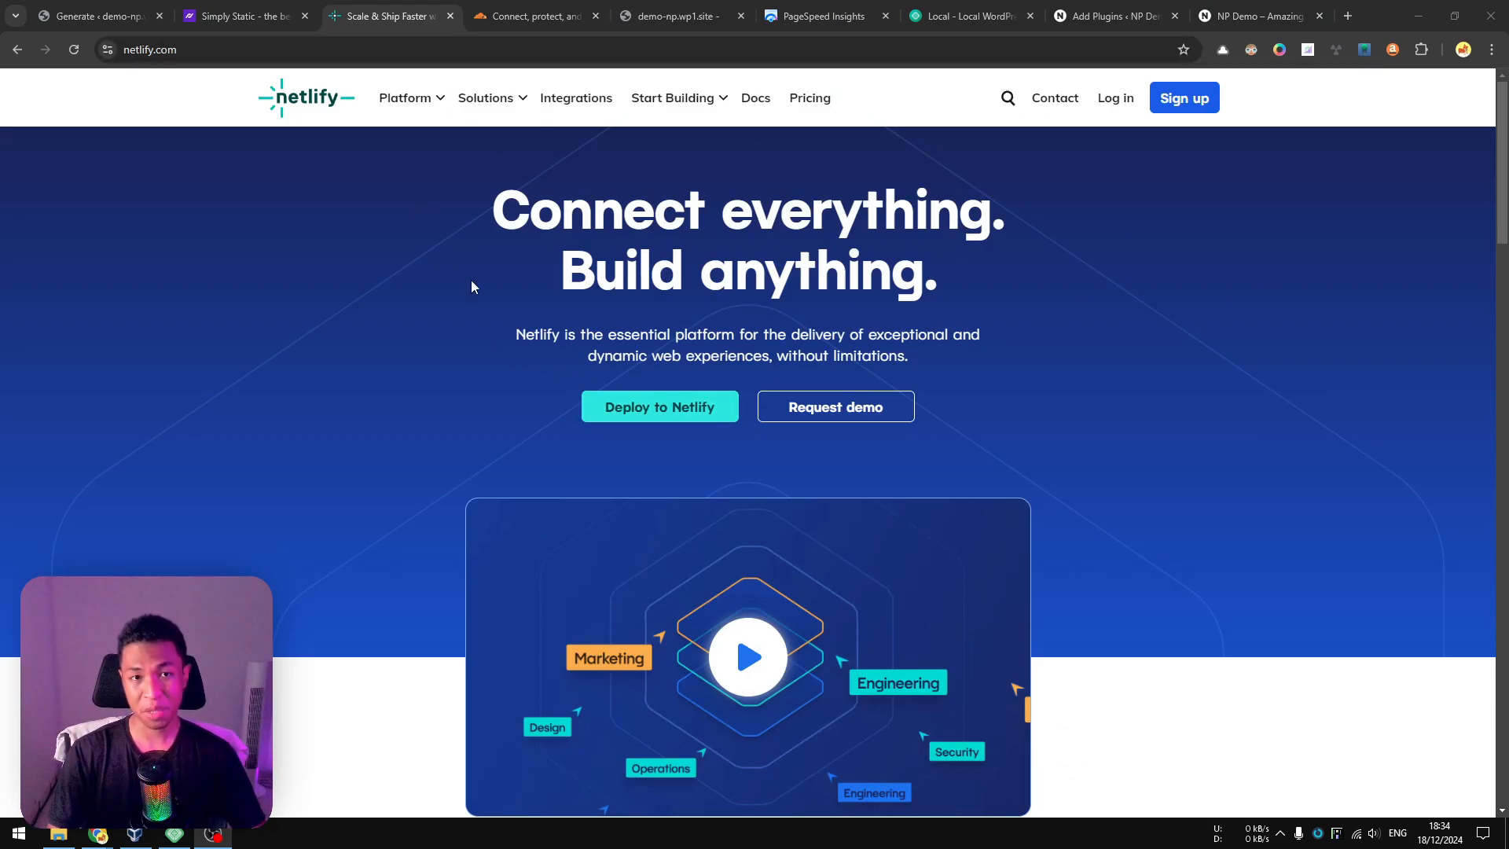
Look at the Cloudflare and Netlify homepages as static hosting options.
click(523, 11)
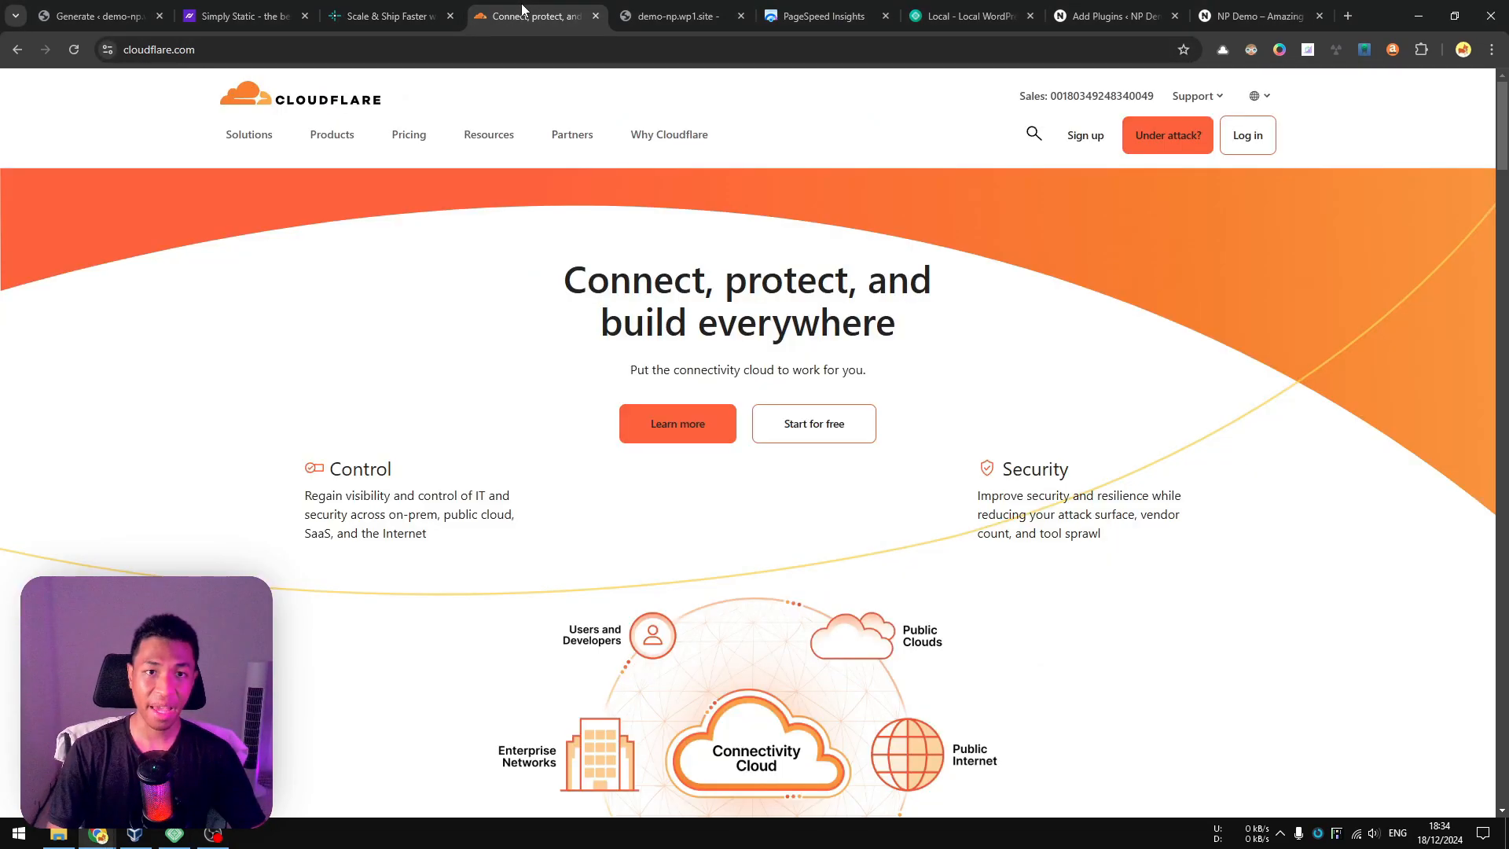
click(377, 11)
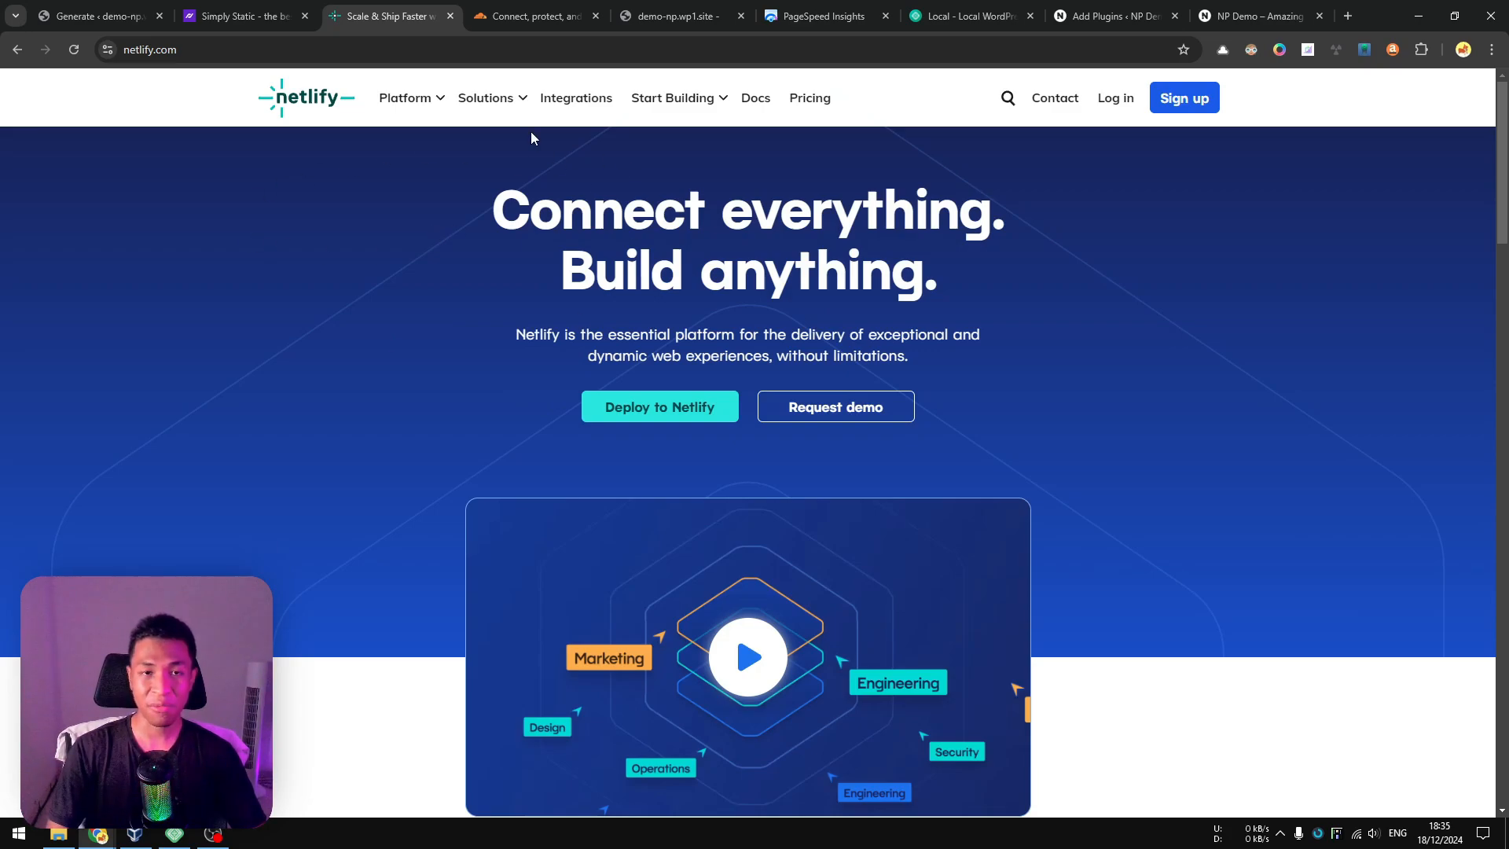
Switch to the Cloudflare dashboard and start a new Pages application under Workers & Pages using direct asset upload.
click(554, 8)
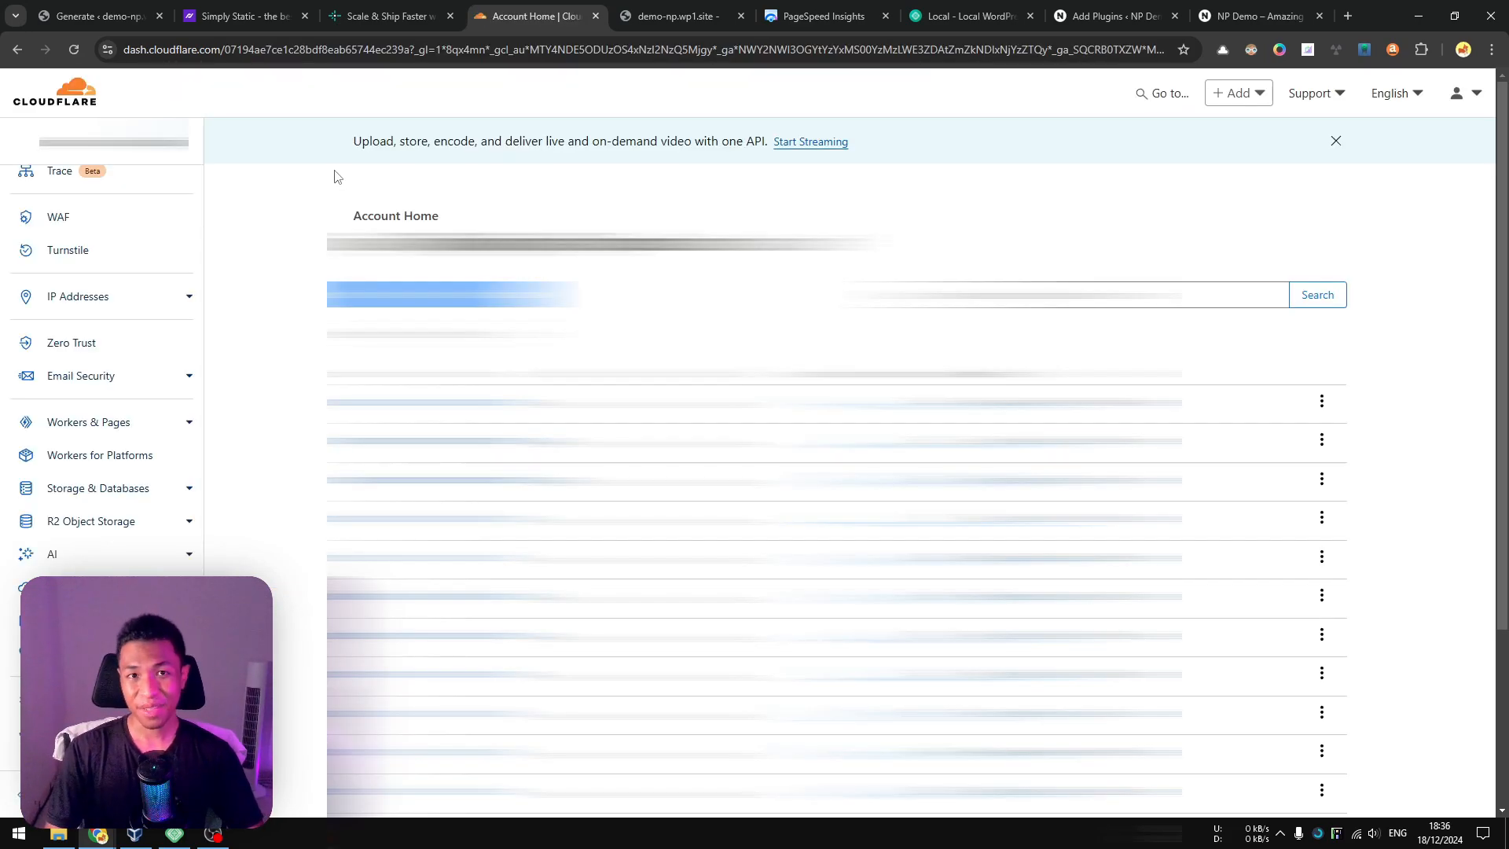
click(110, 430)
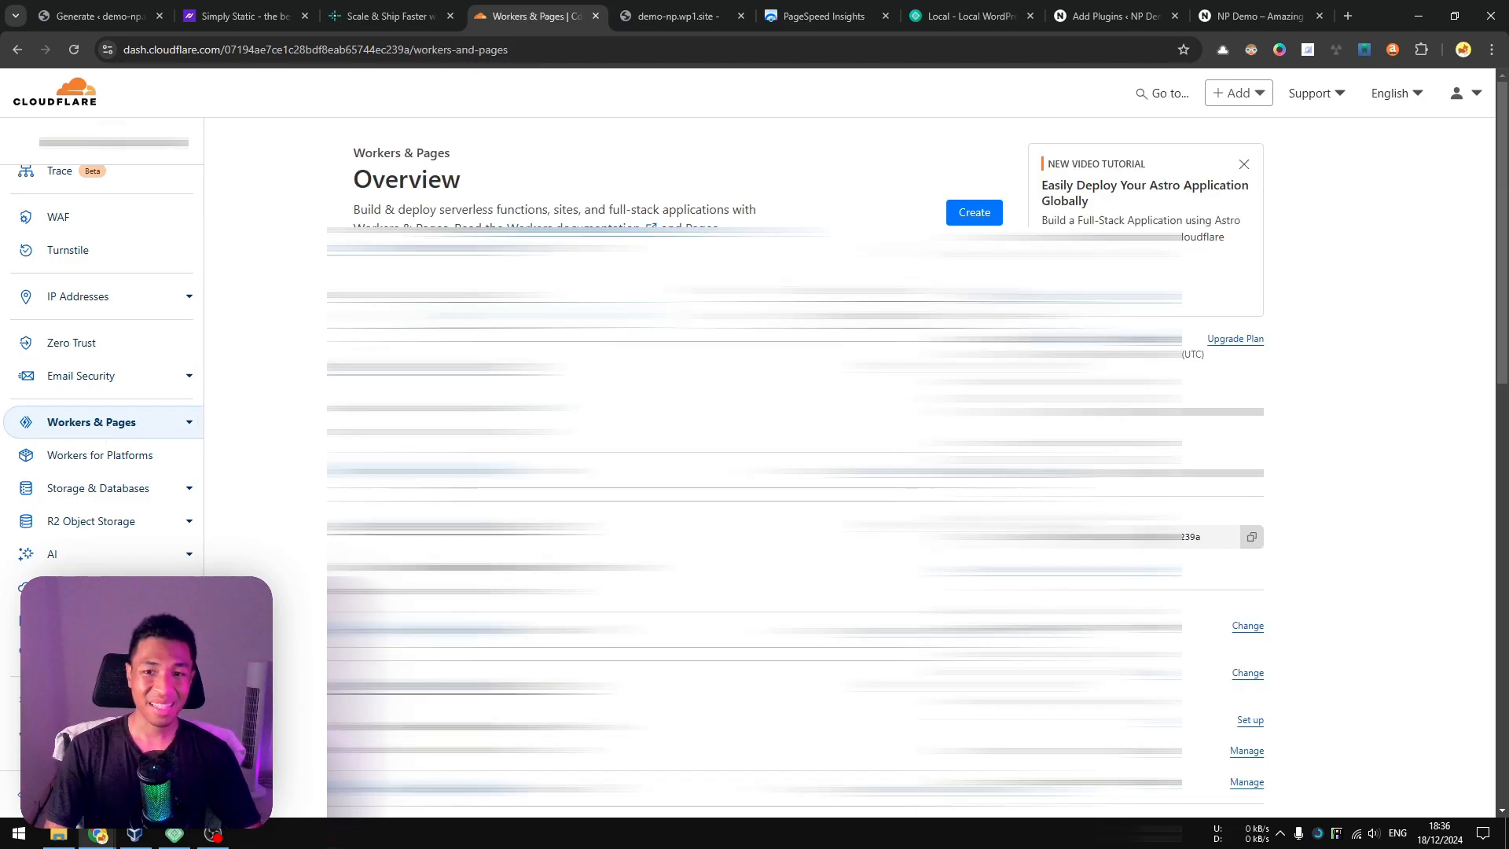
click(974, 212)
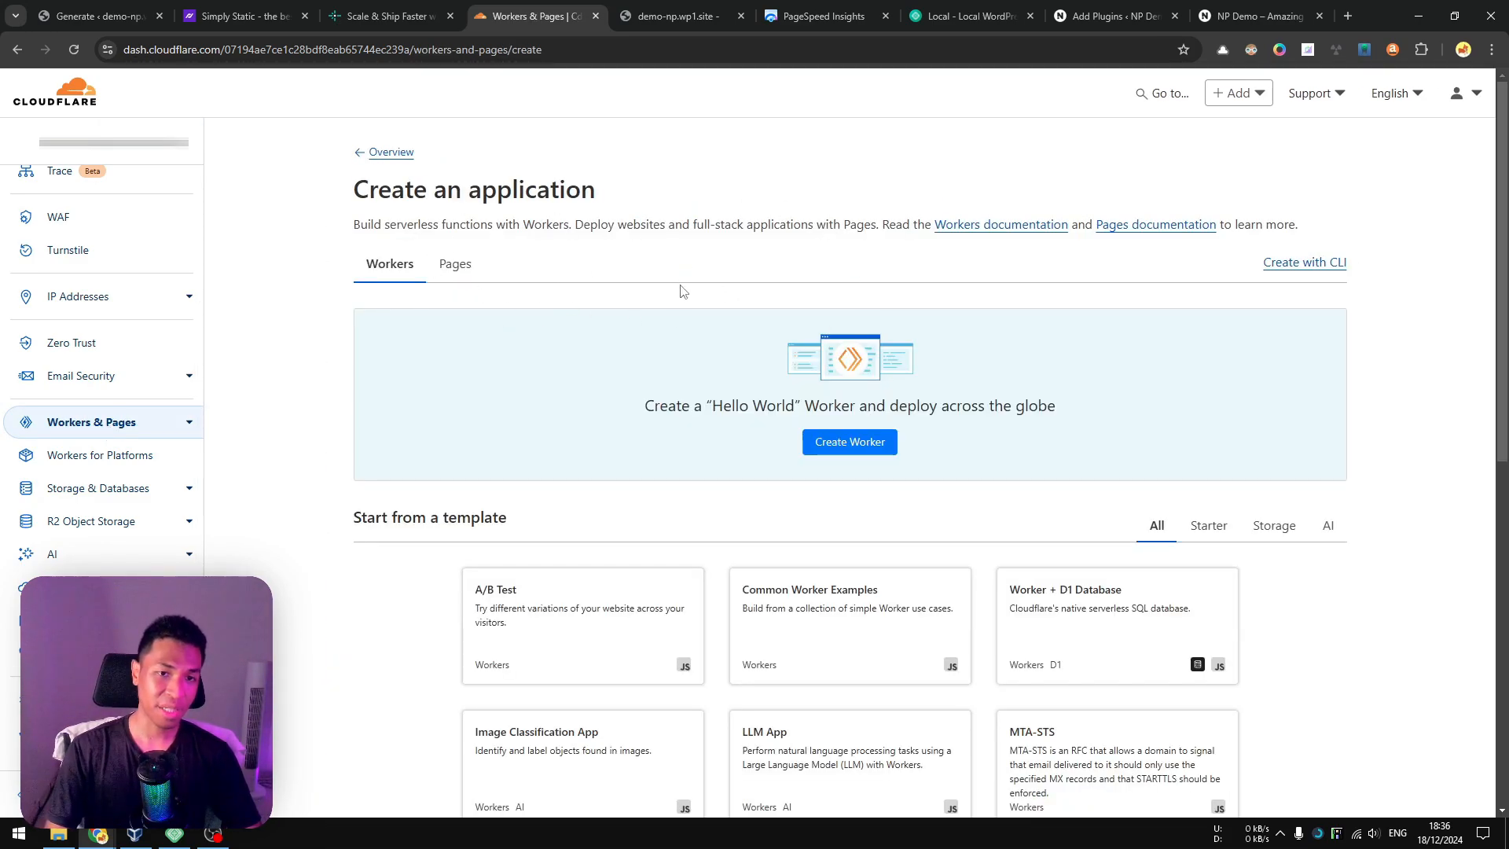
click(453, 267)
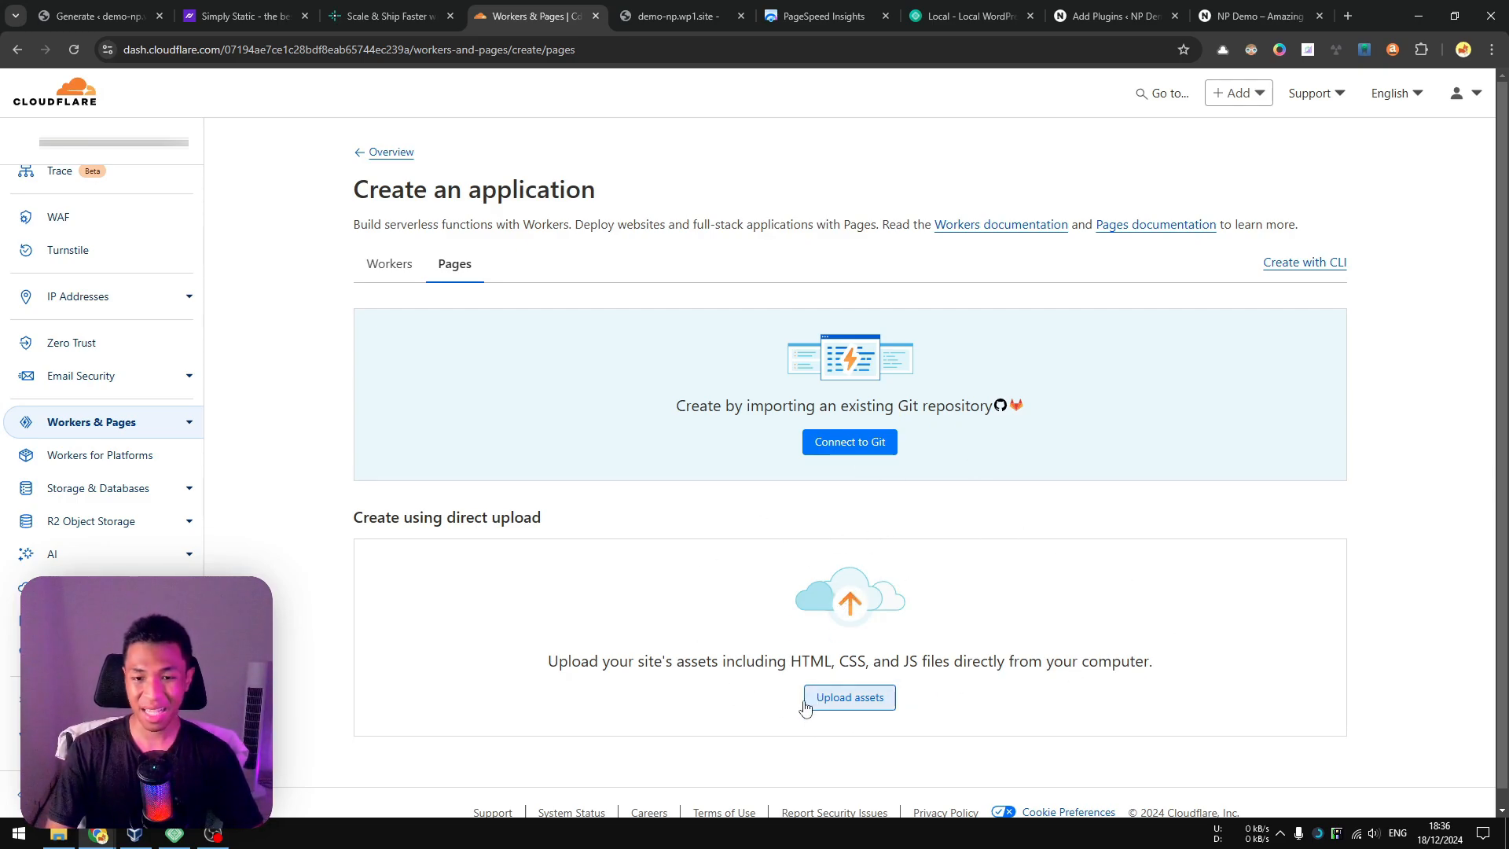
click(871, 702)
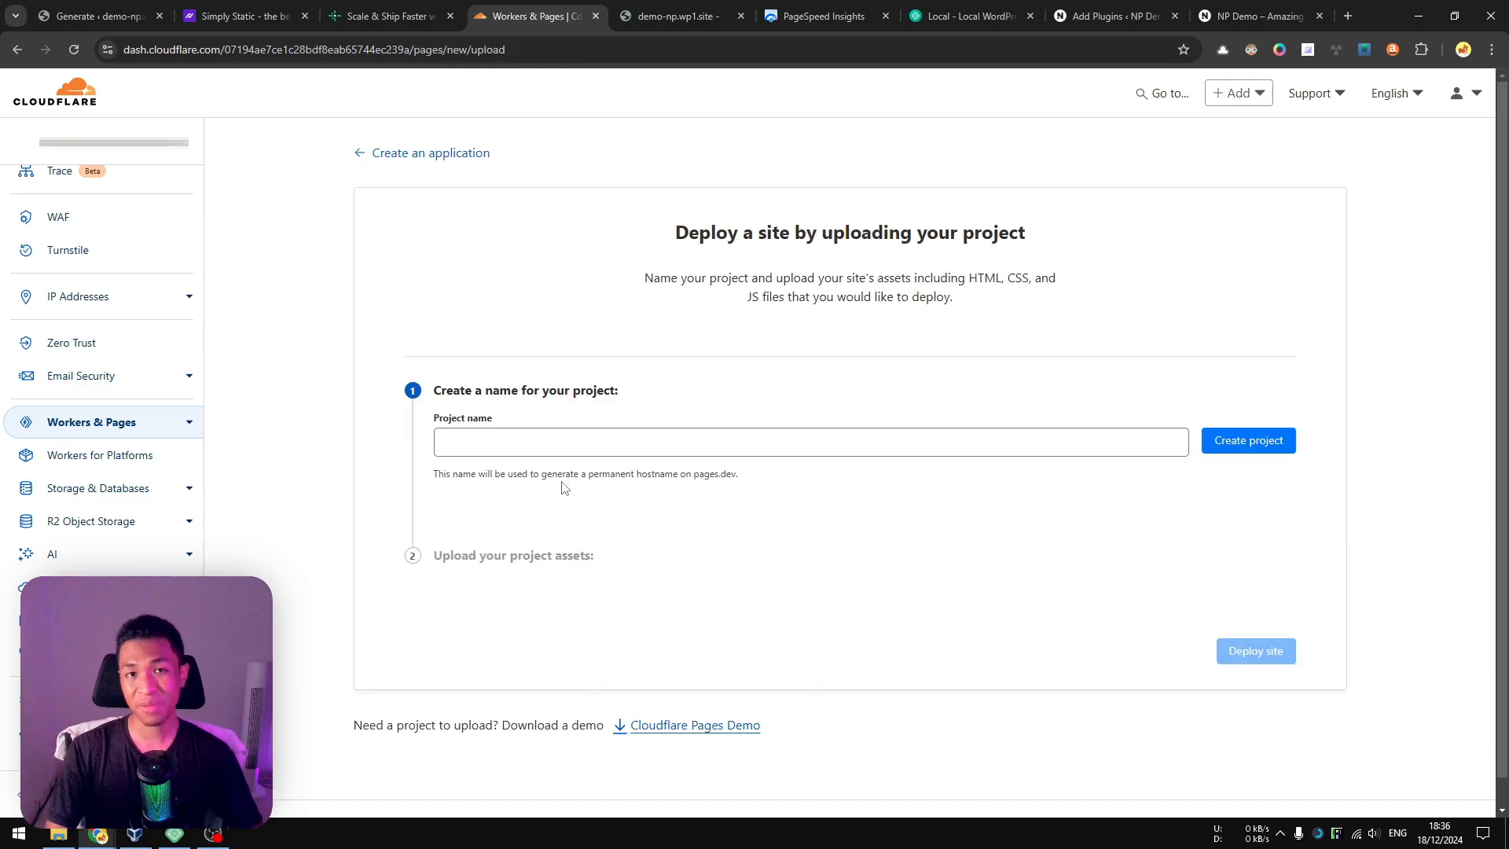
Name the Pages project demo-np and create it.
click(554, 438)
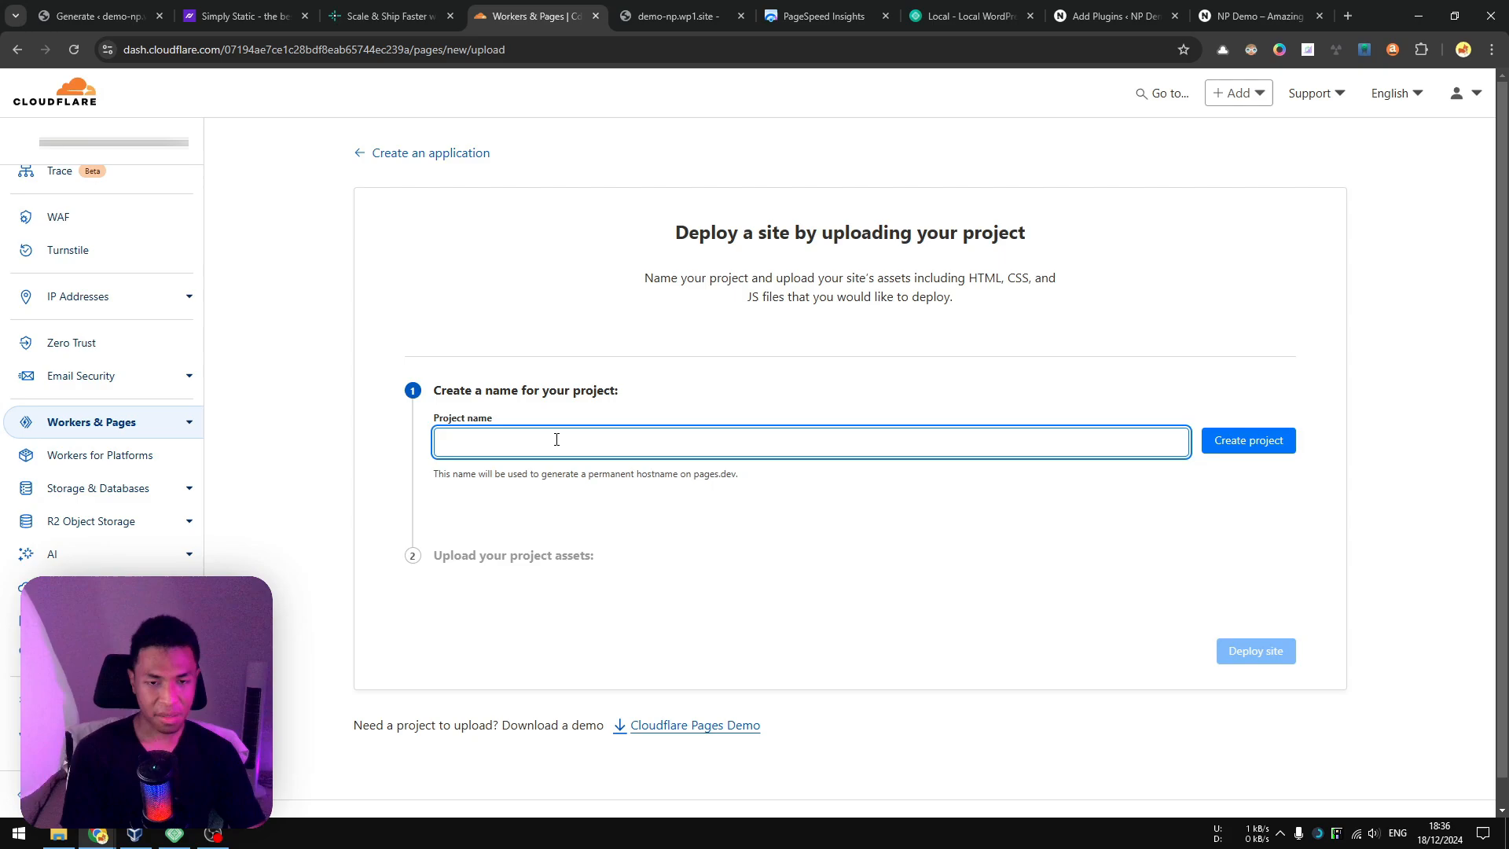
text(demo-)
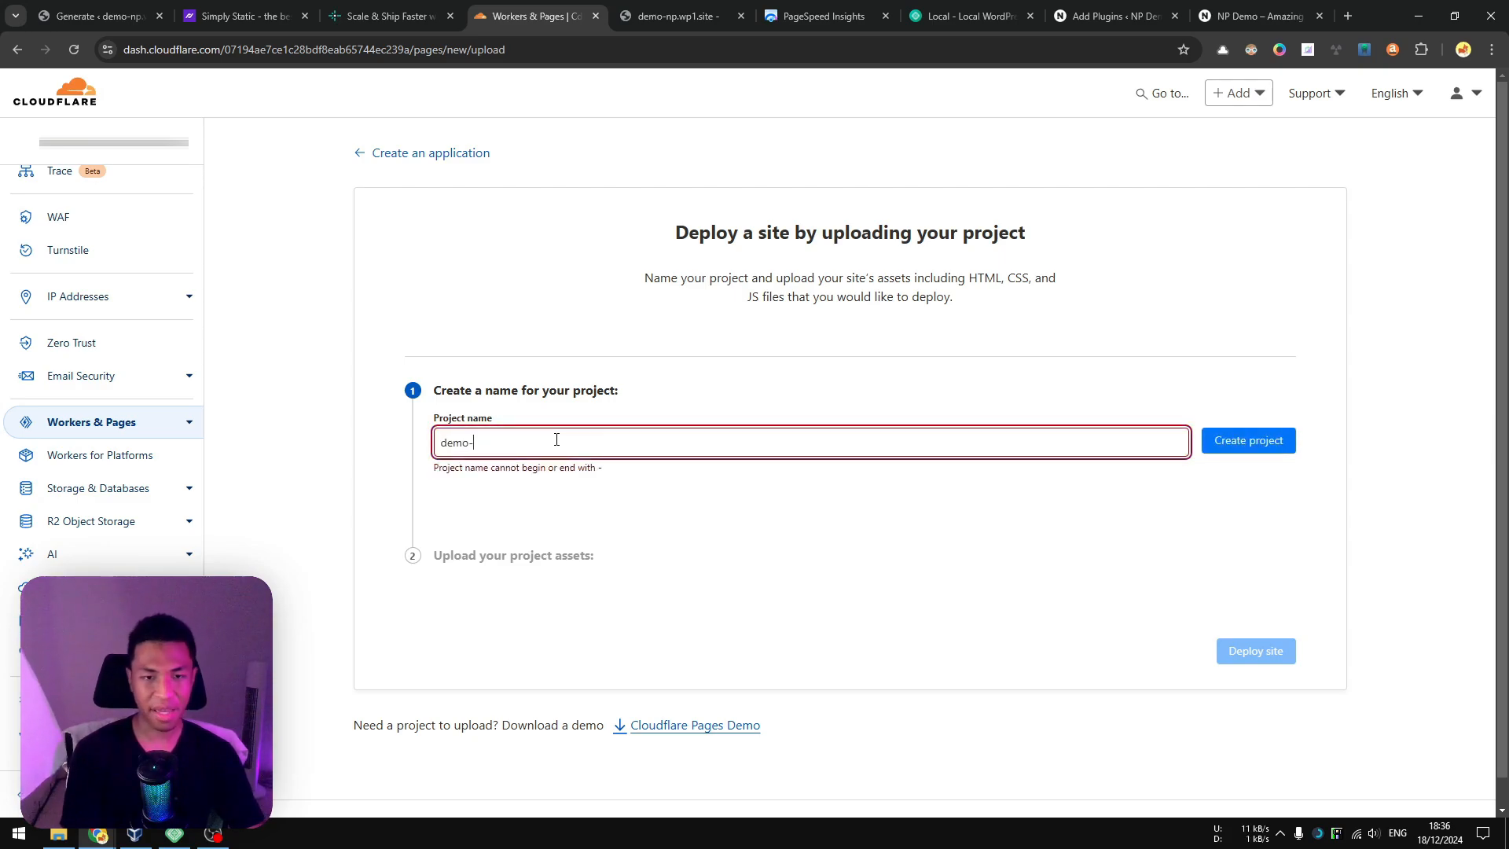
text(np)
click(600, 504)
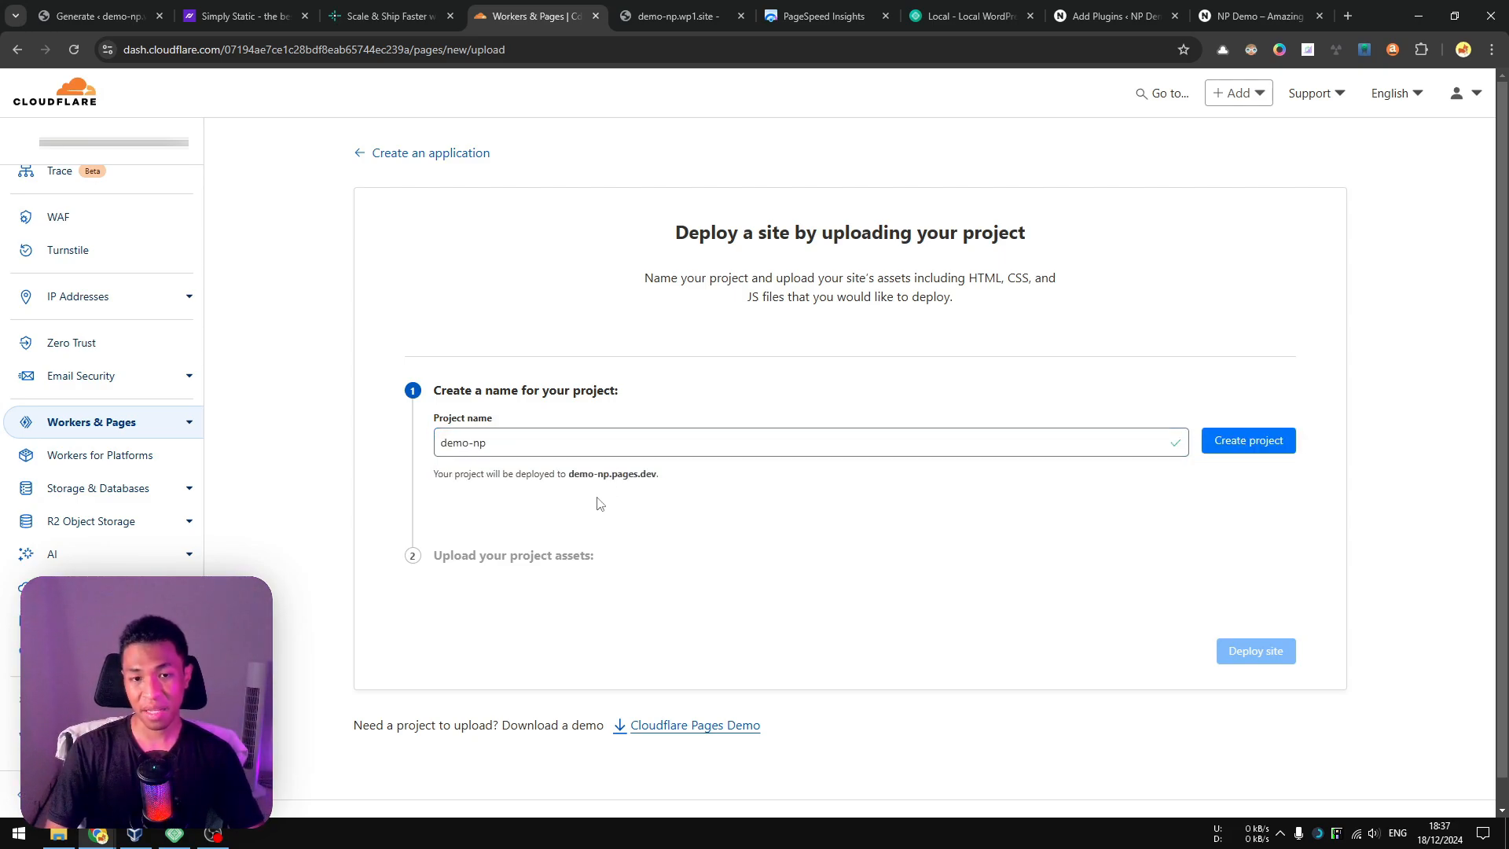
drag(615, 474, 684, 479)
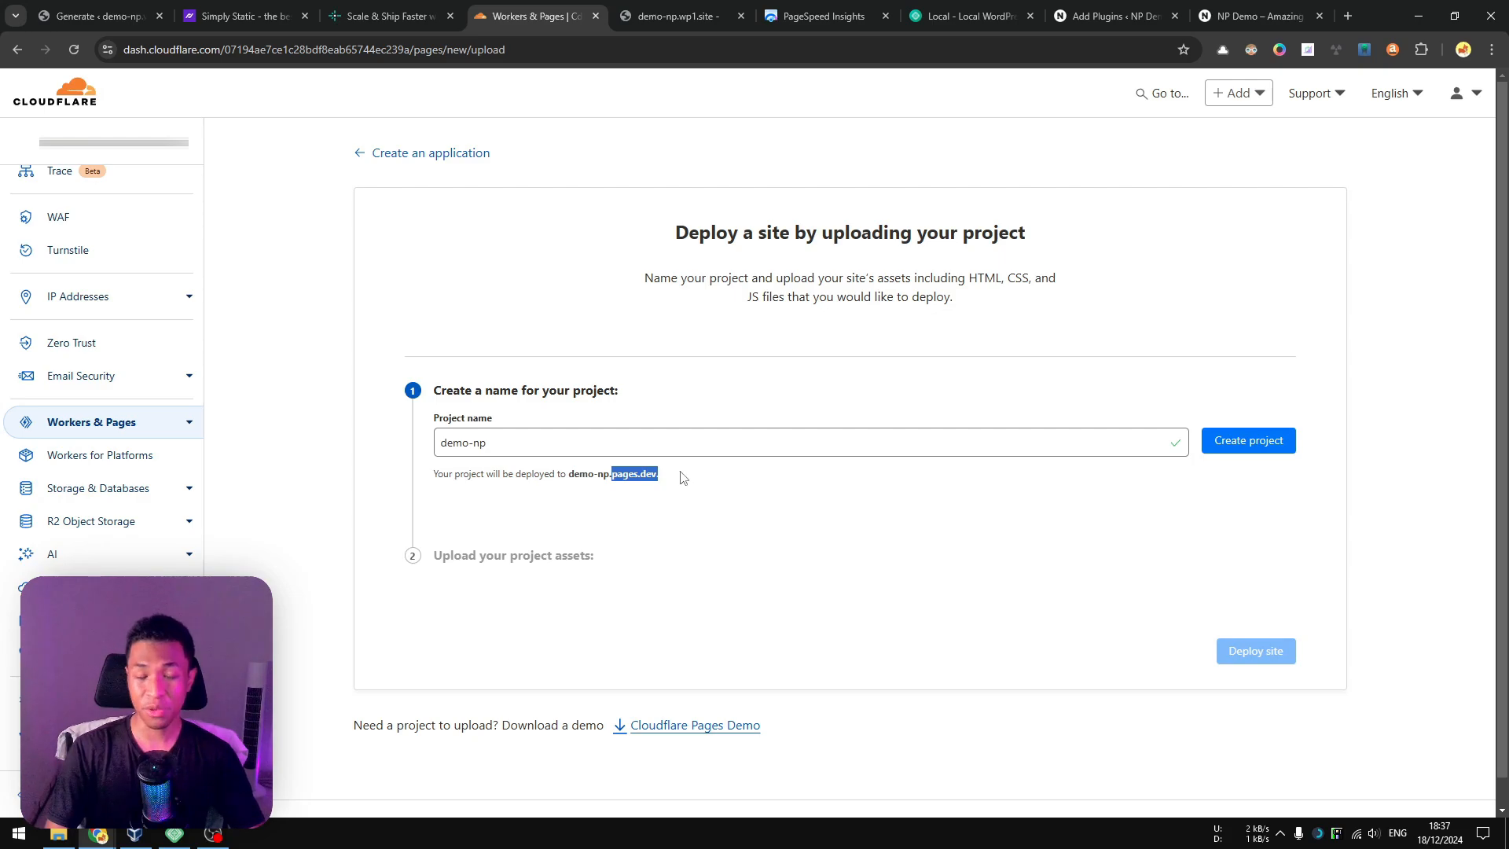
click(674, 478)
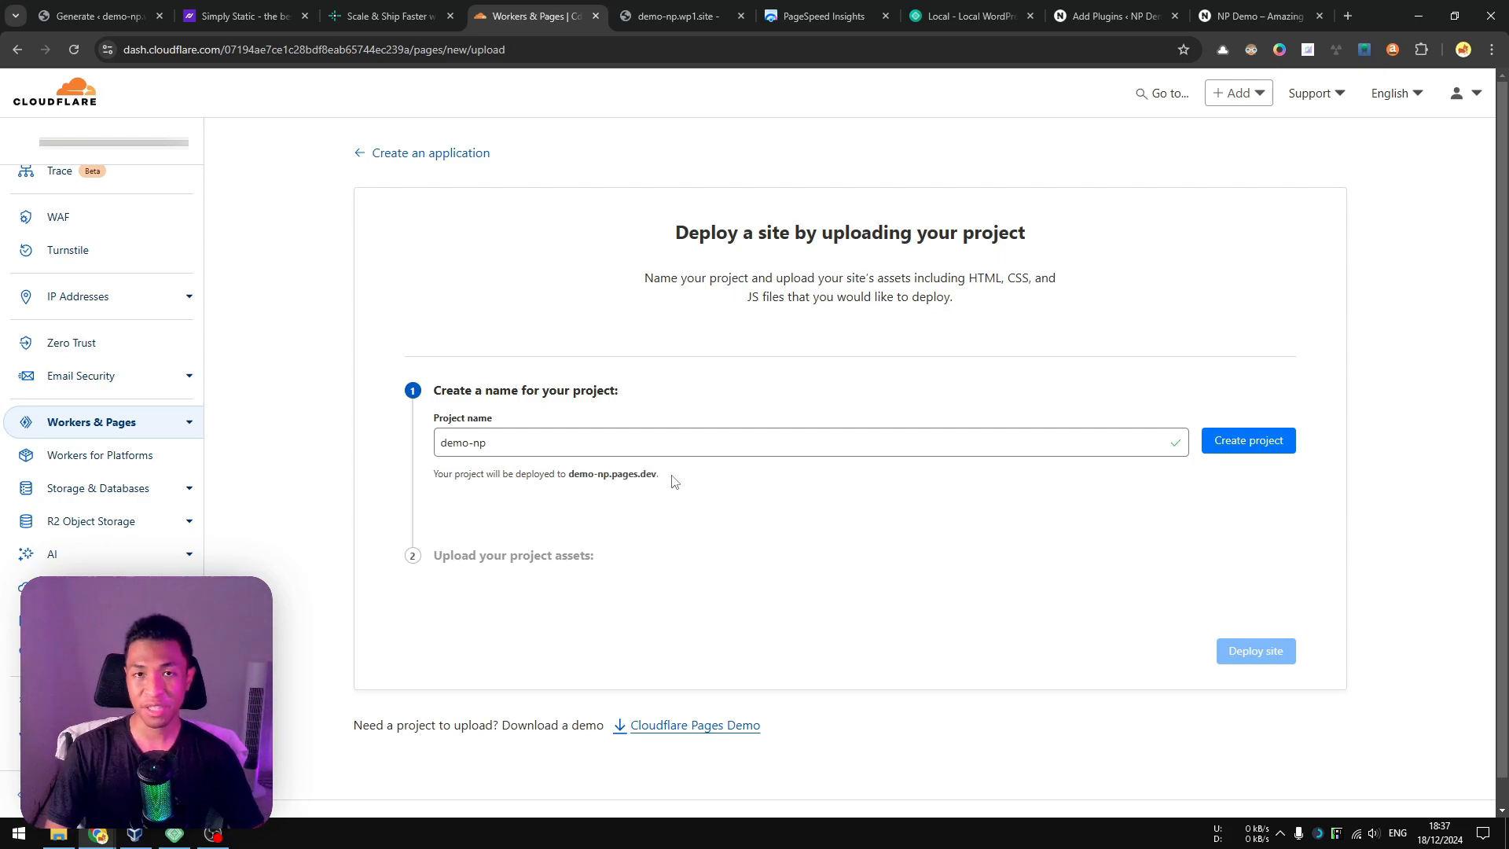
click(1252, 456)
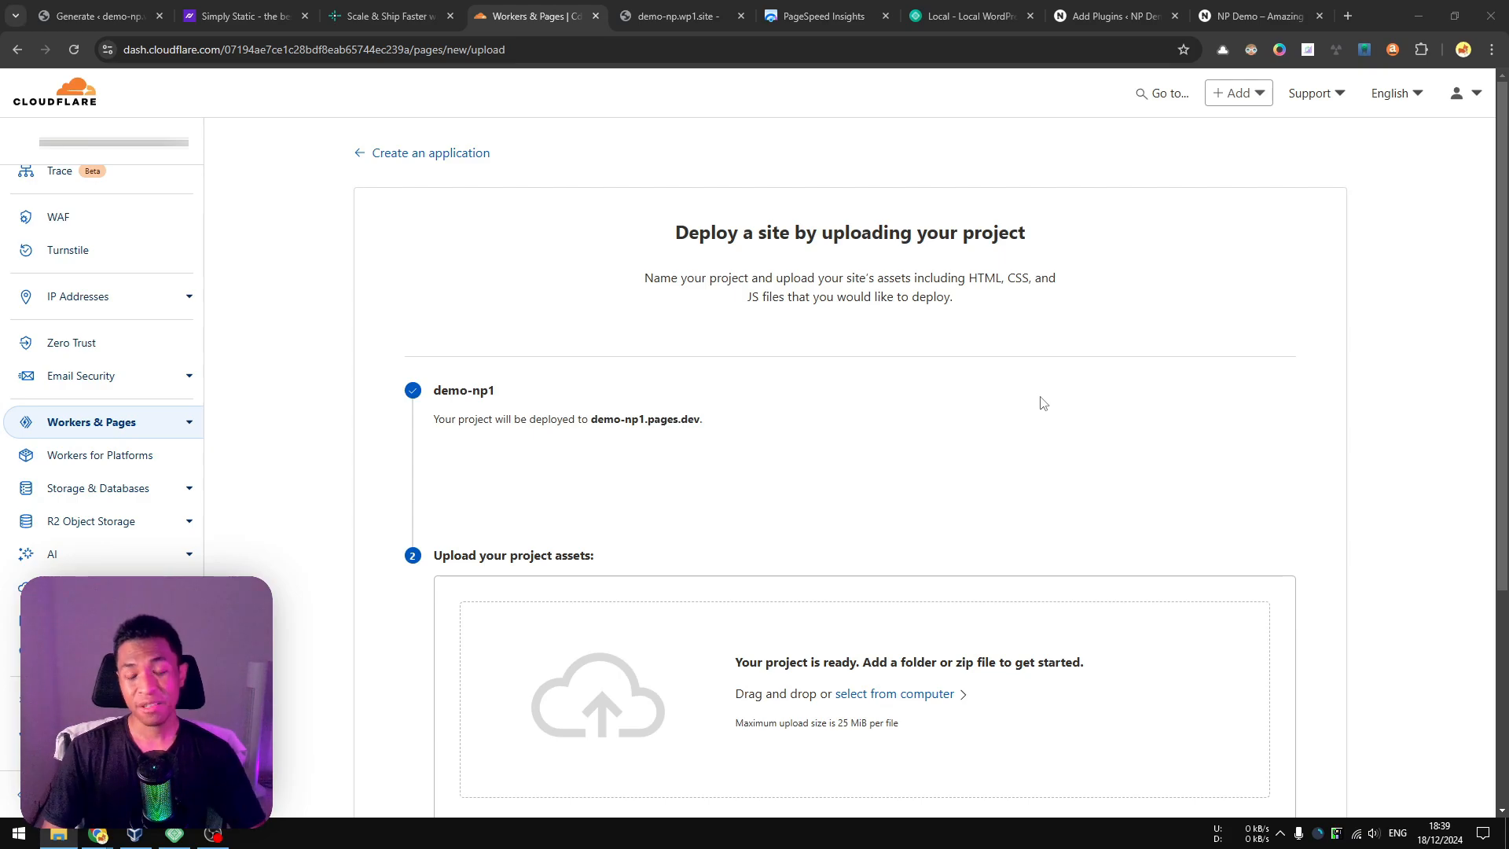
Upload simply-static-1-1734521615.zip from the Downloads Static folder as the project assets and deploy the site.
scroll(1044, 404, down, 4)
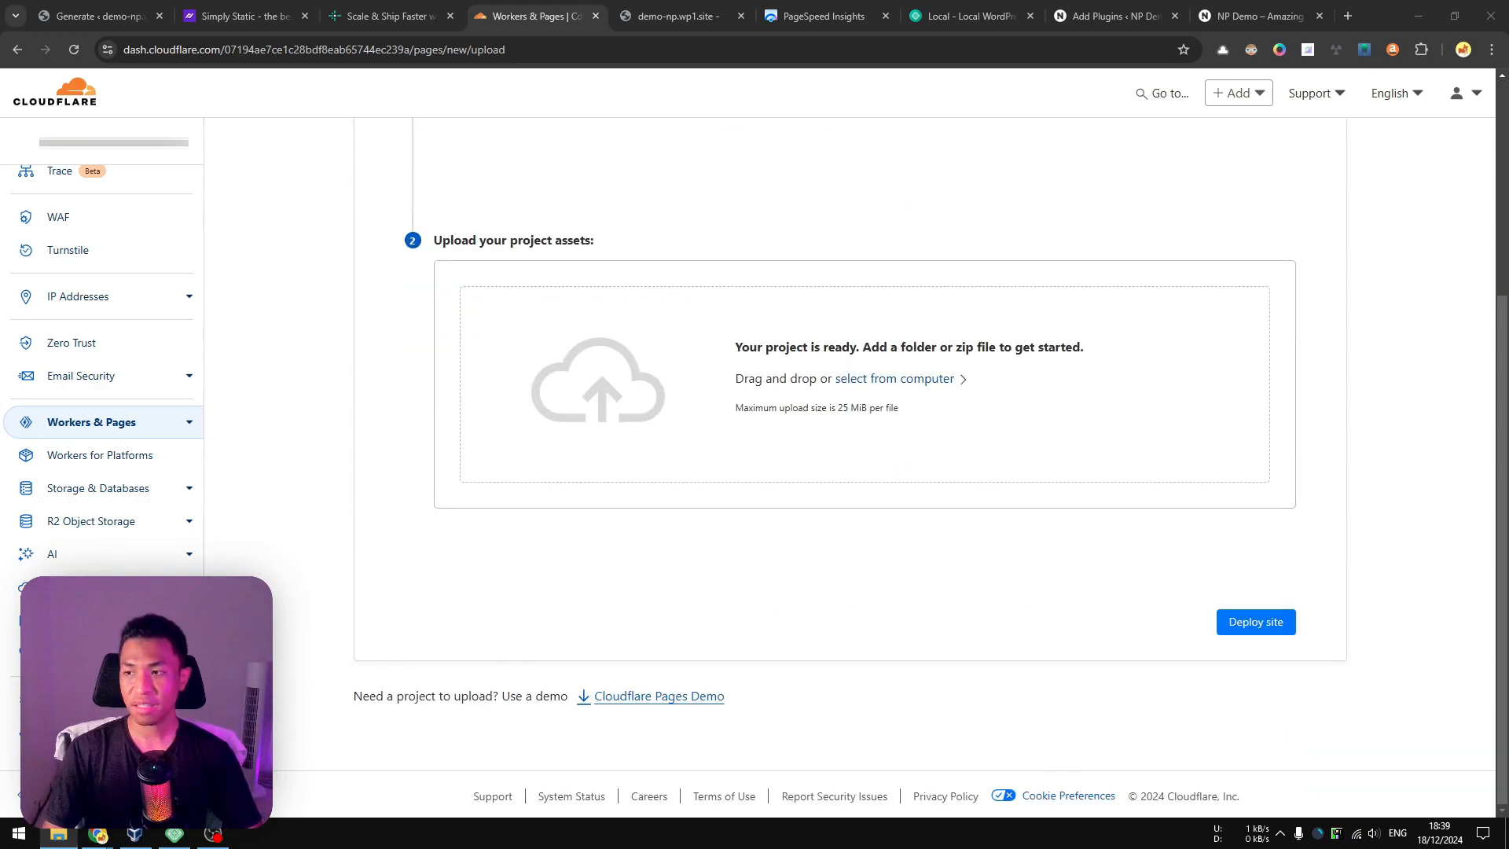
drag(1508, 155, 1493, 170)
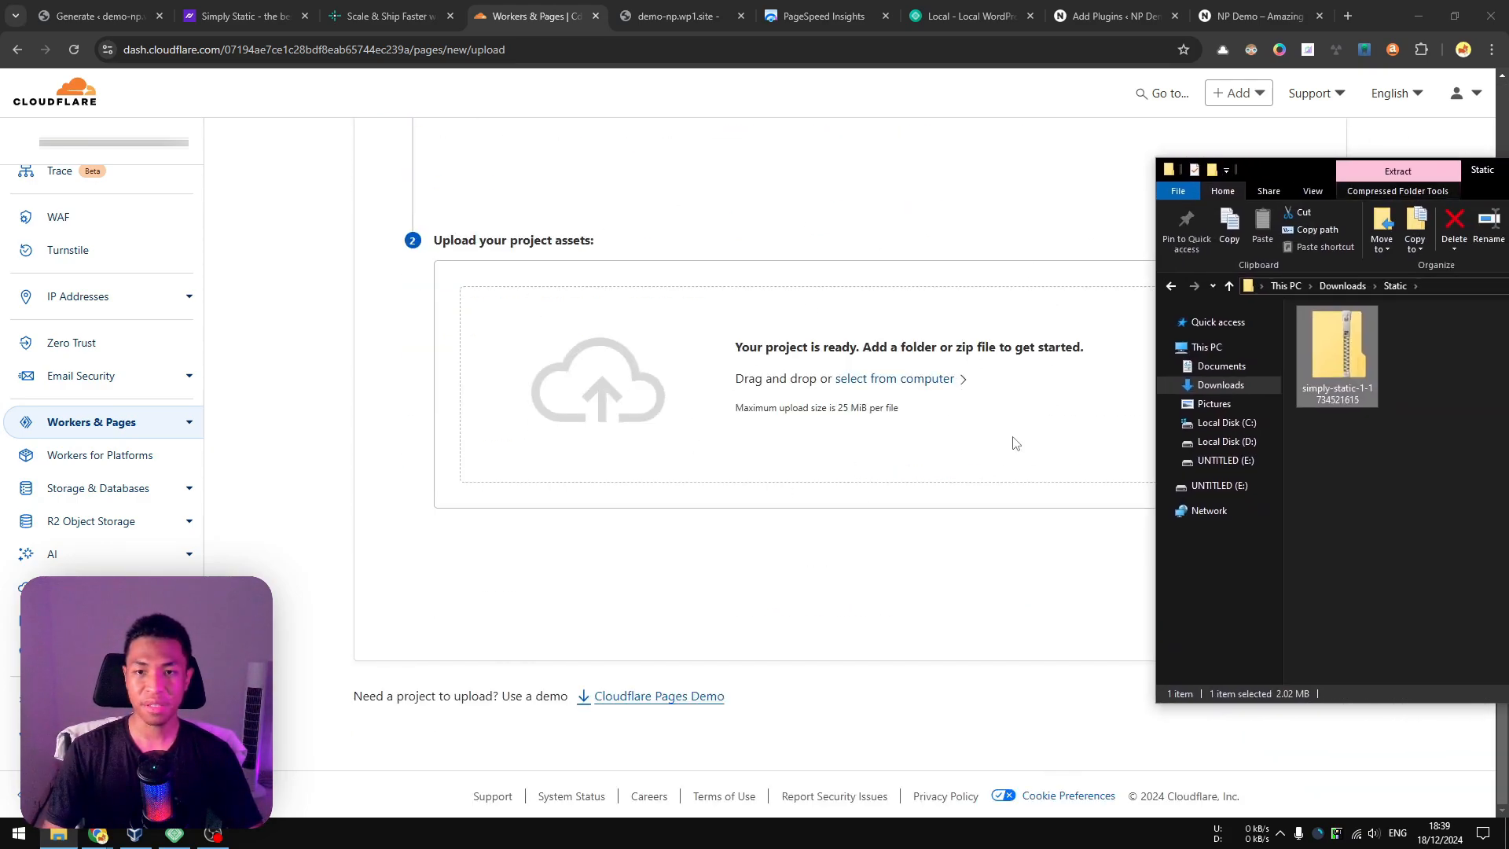
drag(1345, 377, 854, 397)
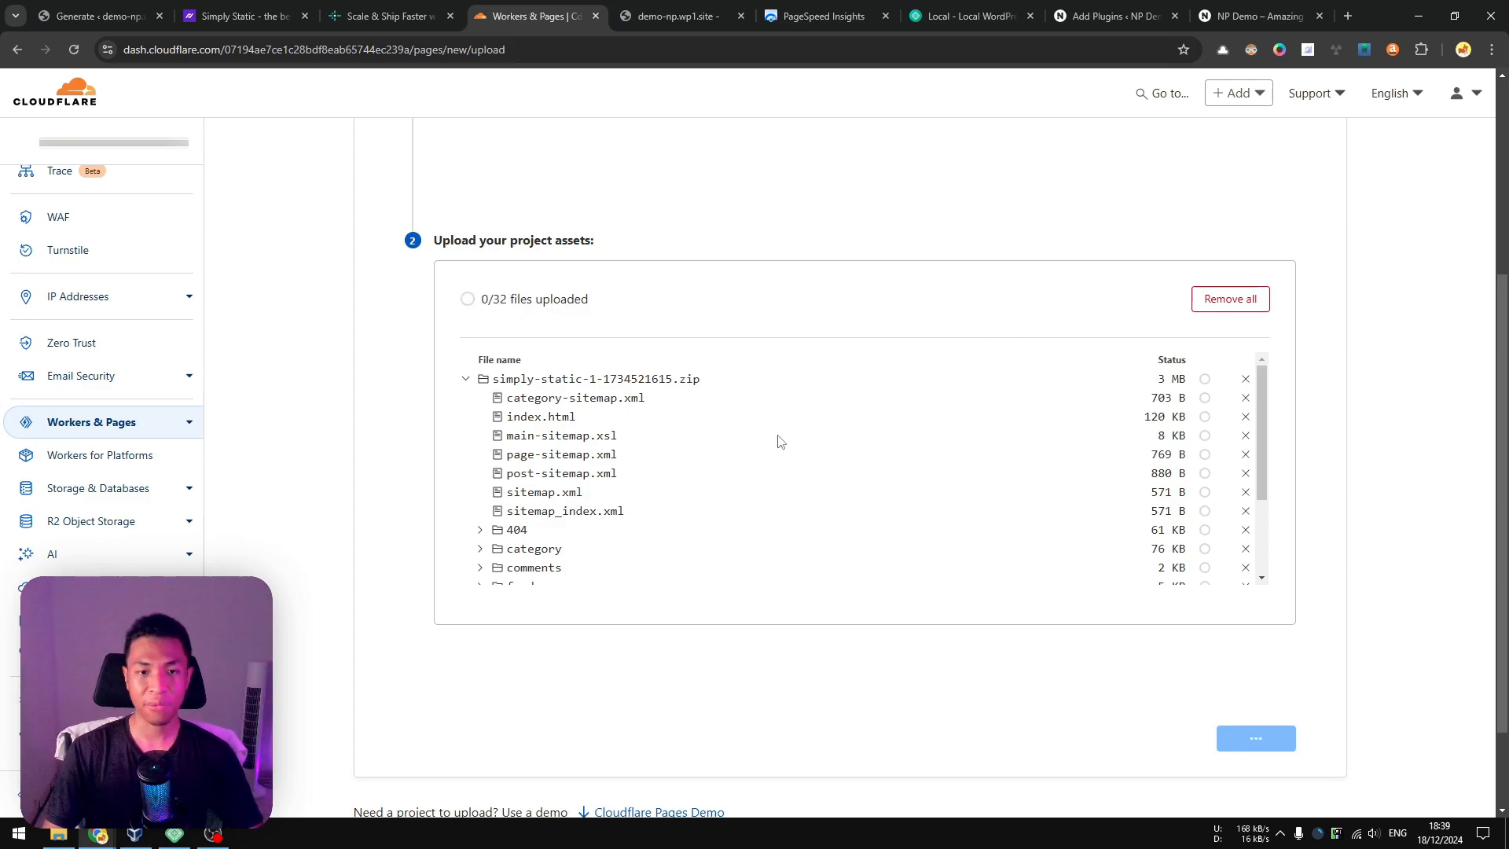
scroll(835, 399, down, 3)
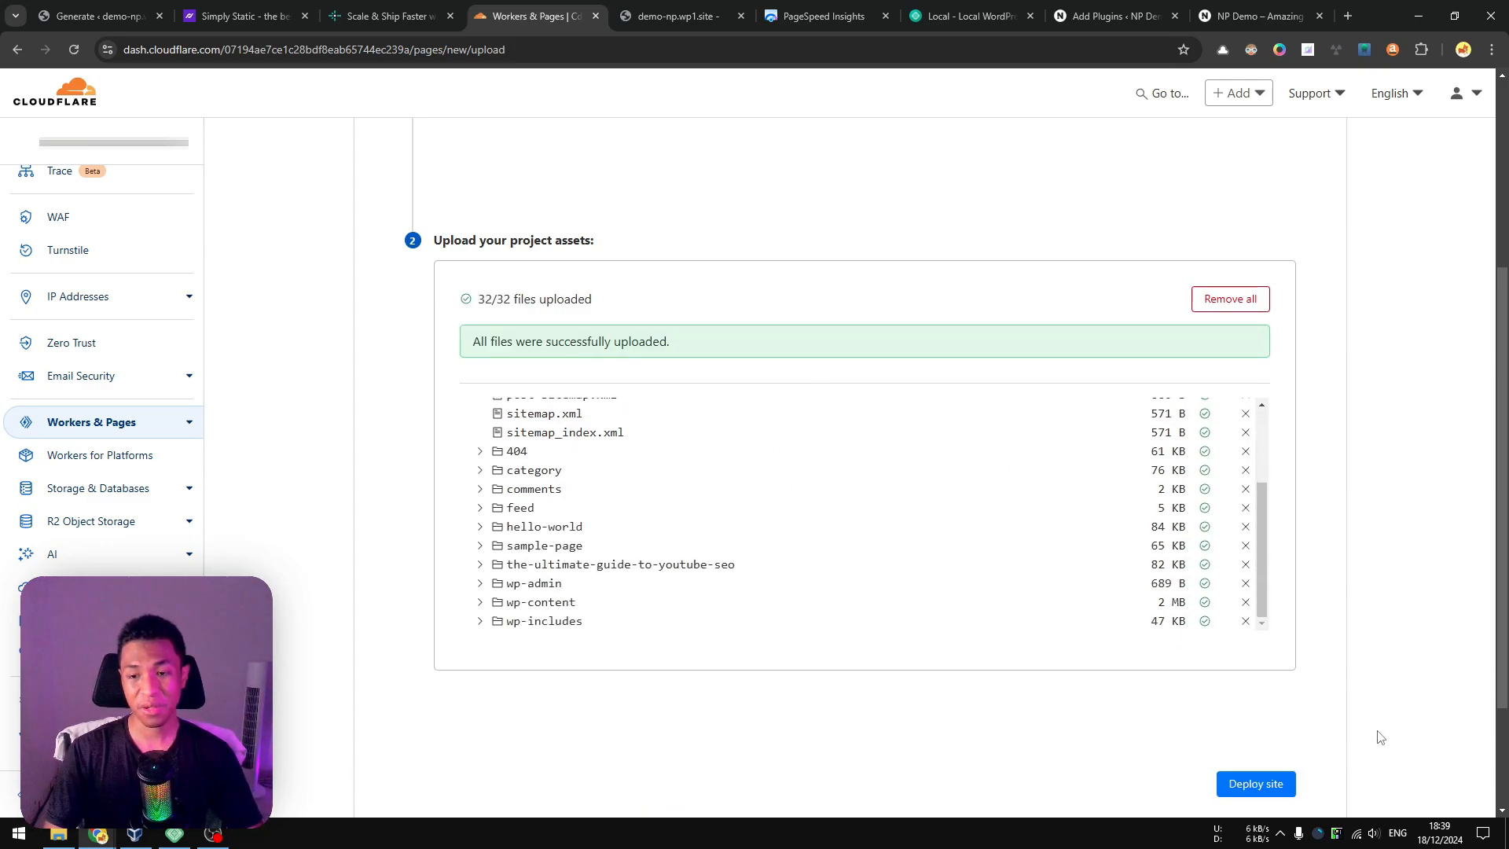
click(1256, 783)
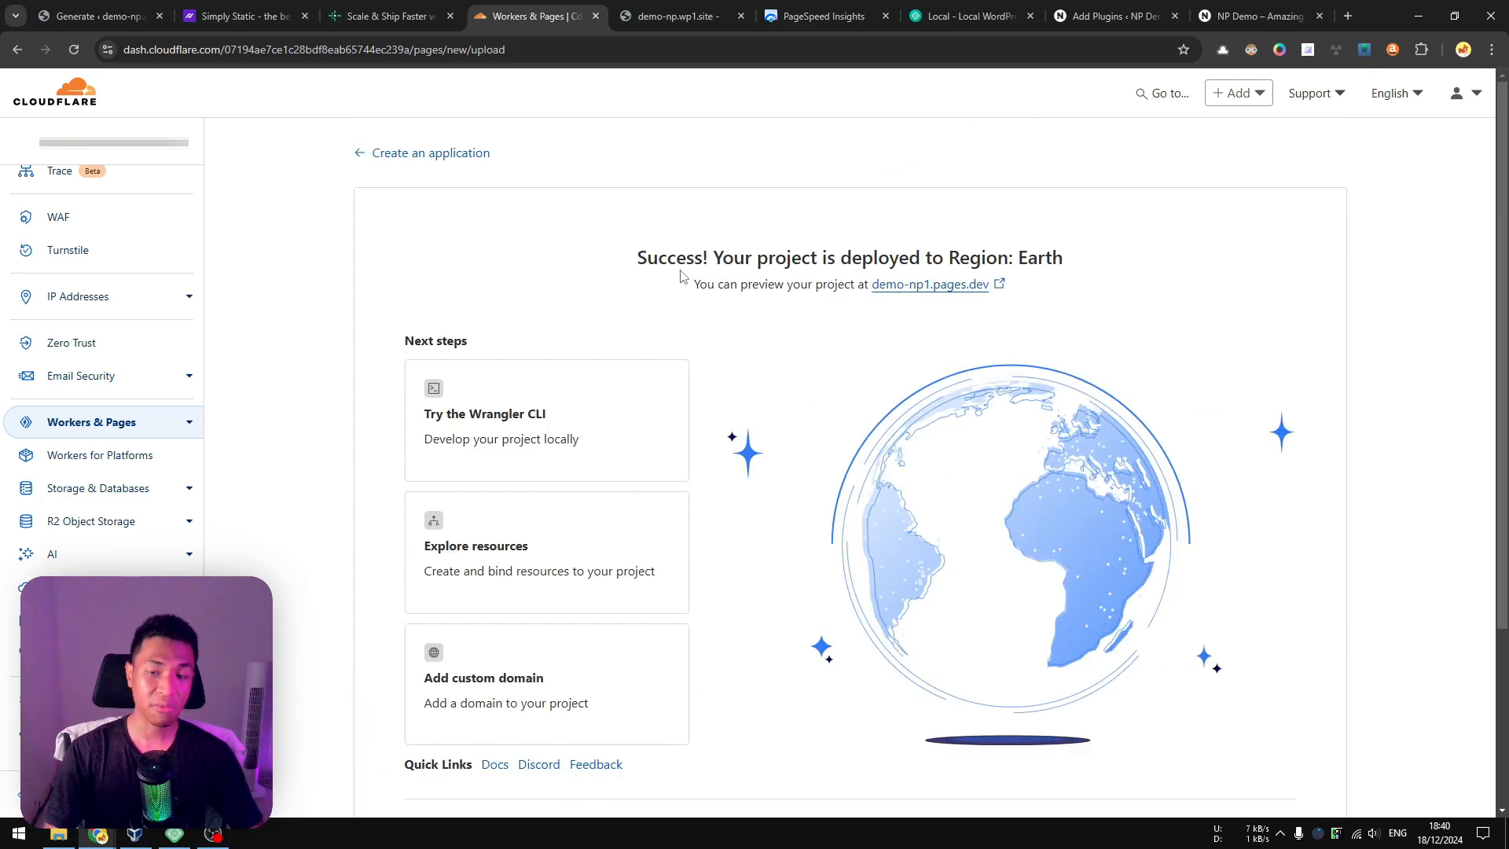
Open the deployed project's preview at demo-np1.pages.dev and look through its home page.
click(906, 289)
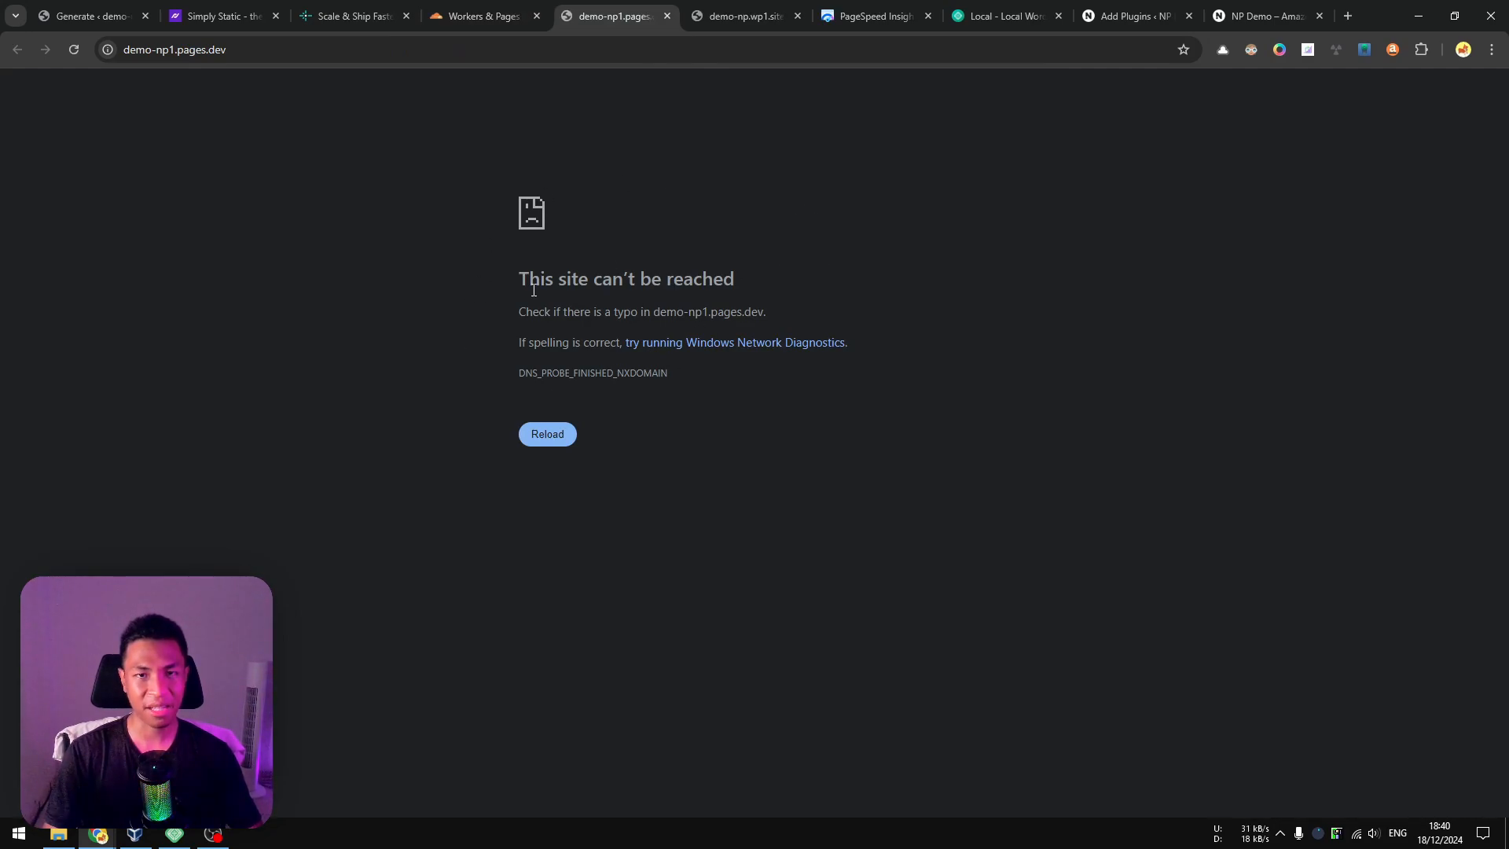
click(528, 12)
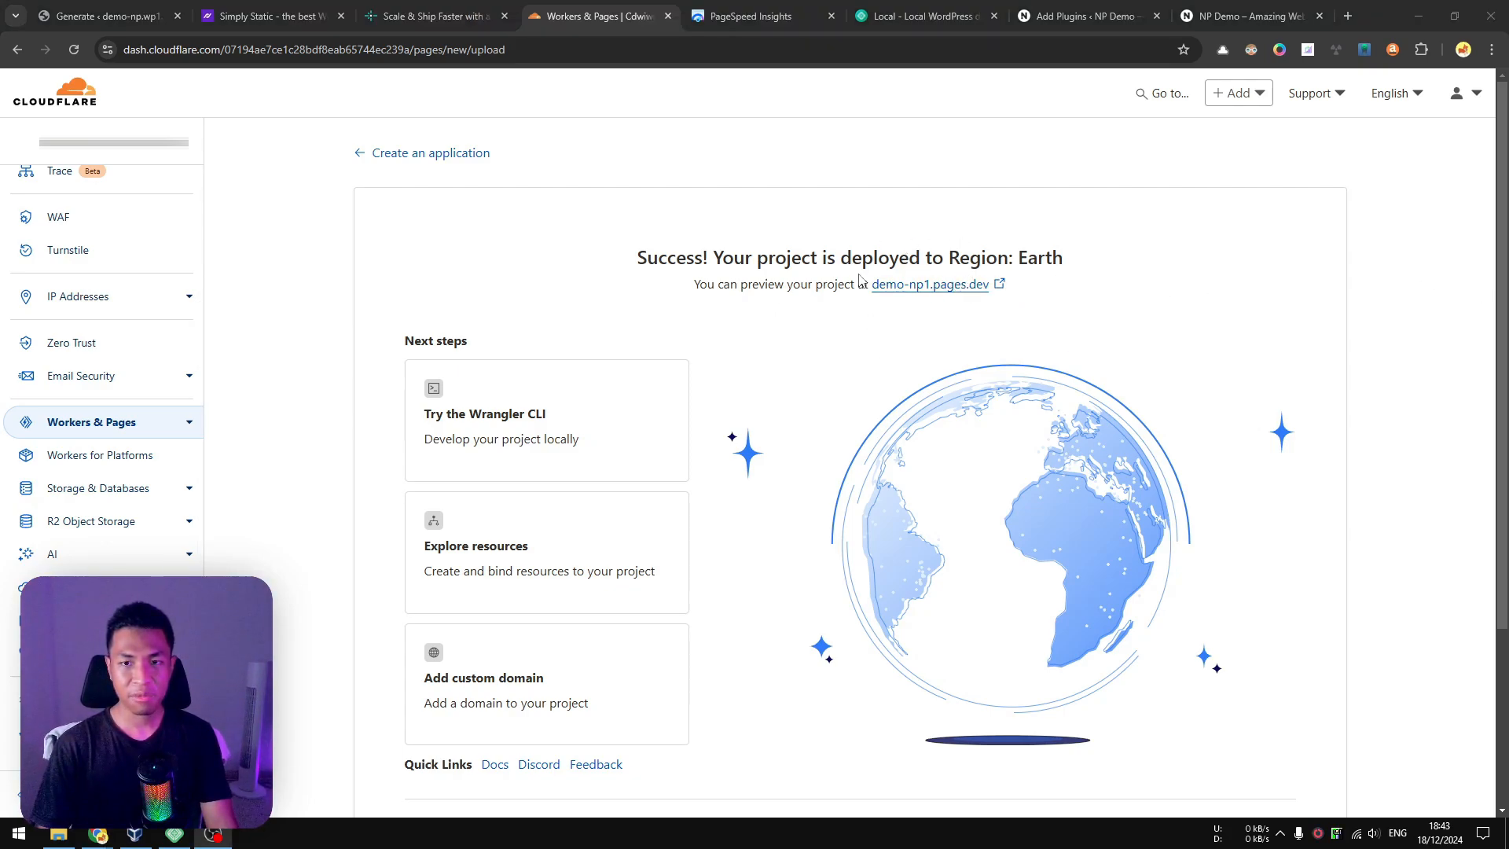
click(913, 285)
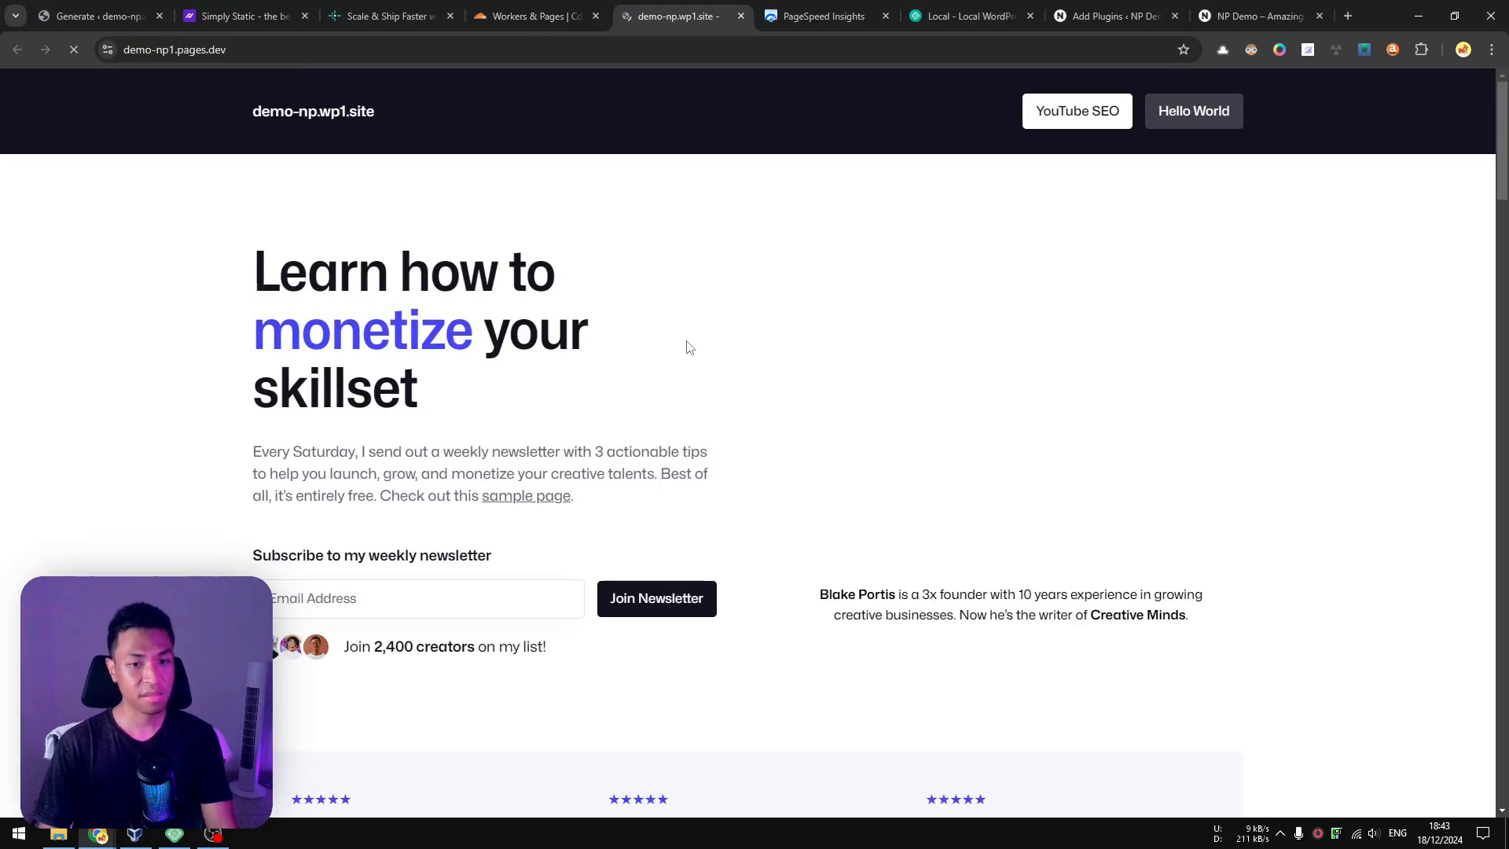
scroll(708, 354, down, 5)
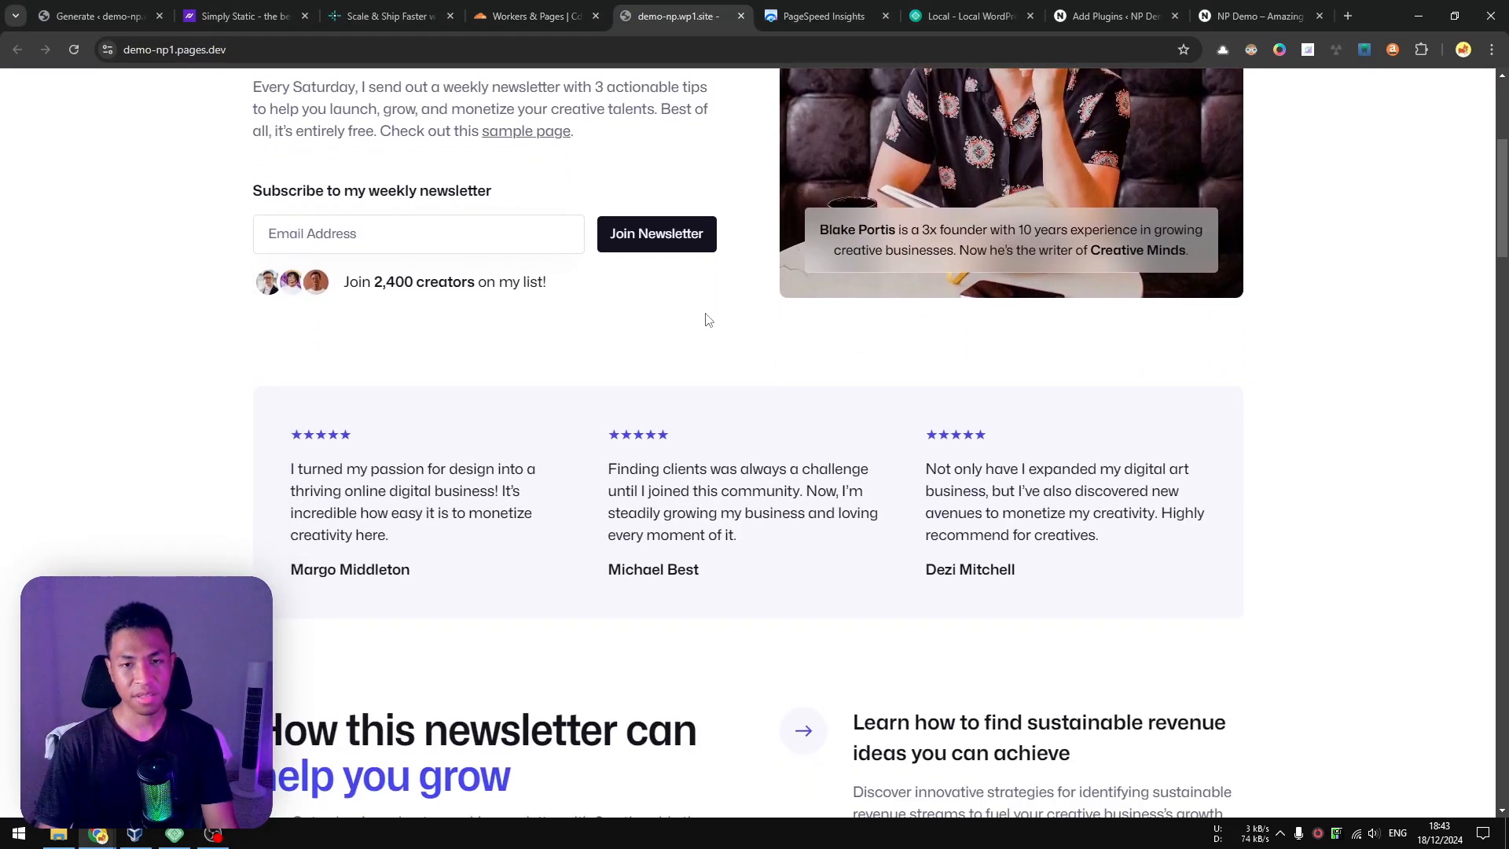
scroll(613, 362, up, 5)
Open the original WordPress site demo-np.wp1.site in a new tab and compare it with the static version.
click(117, 9)
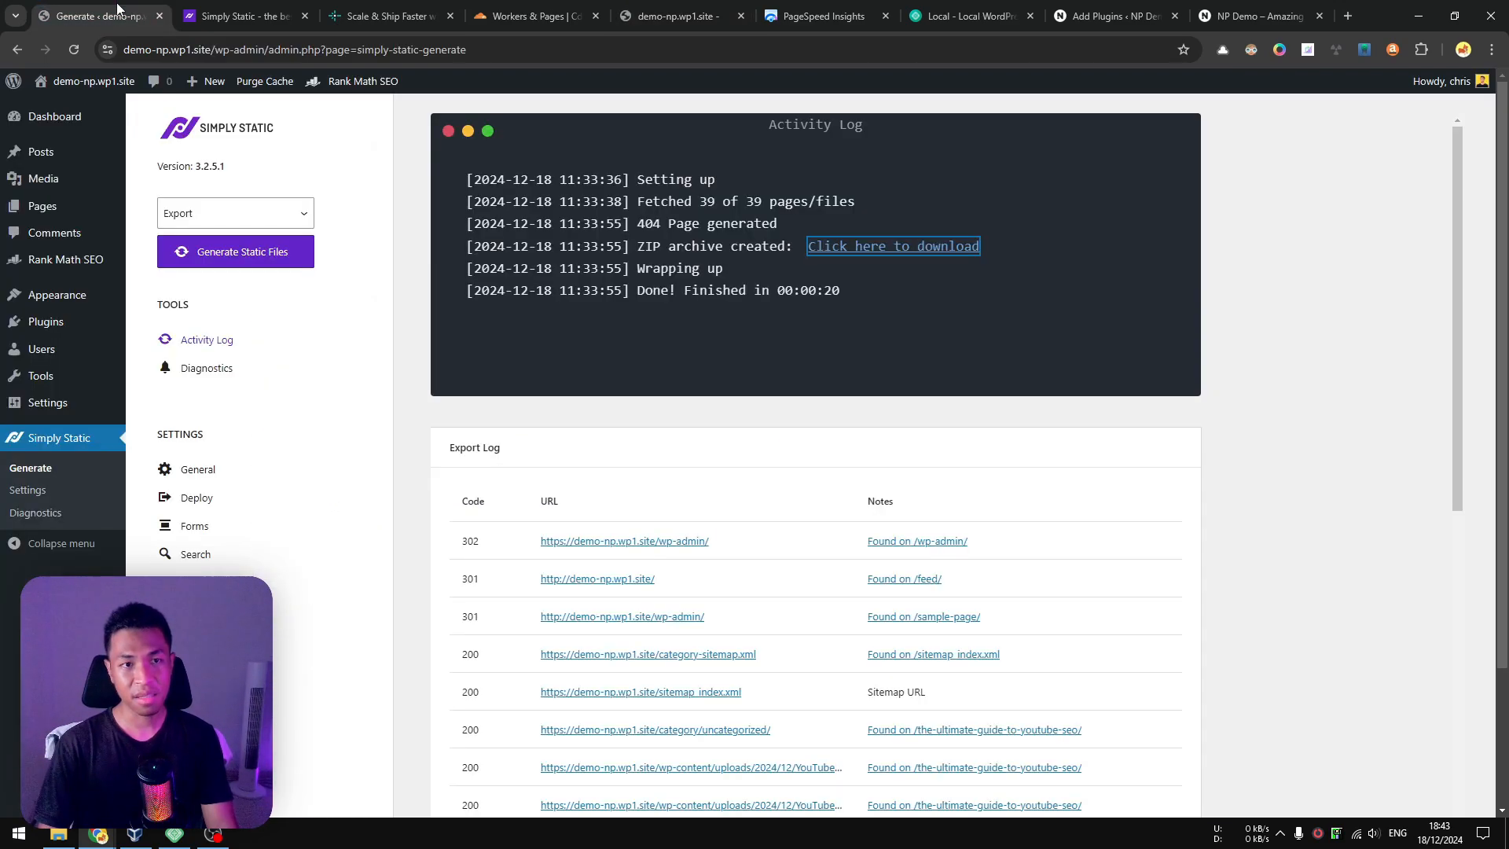
middle_click(96, 89)
click(223, 16)
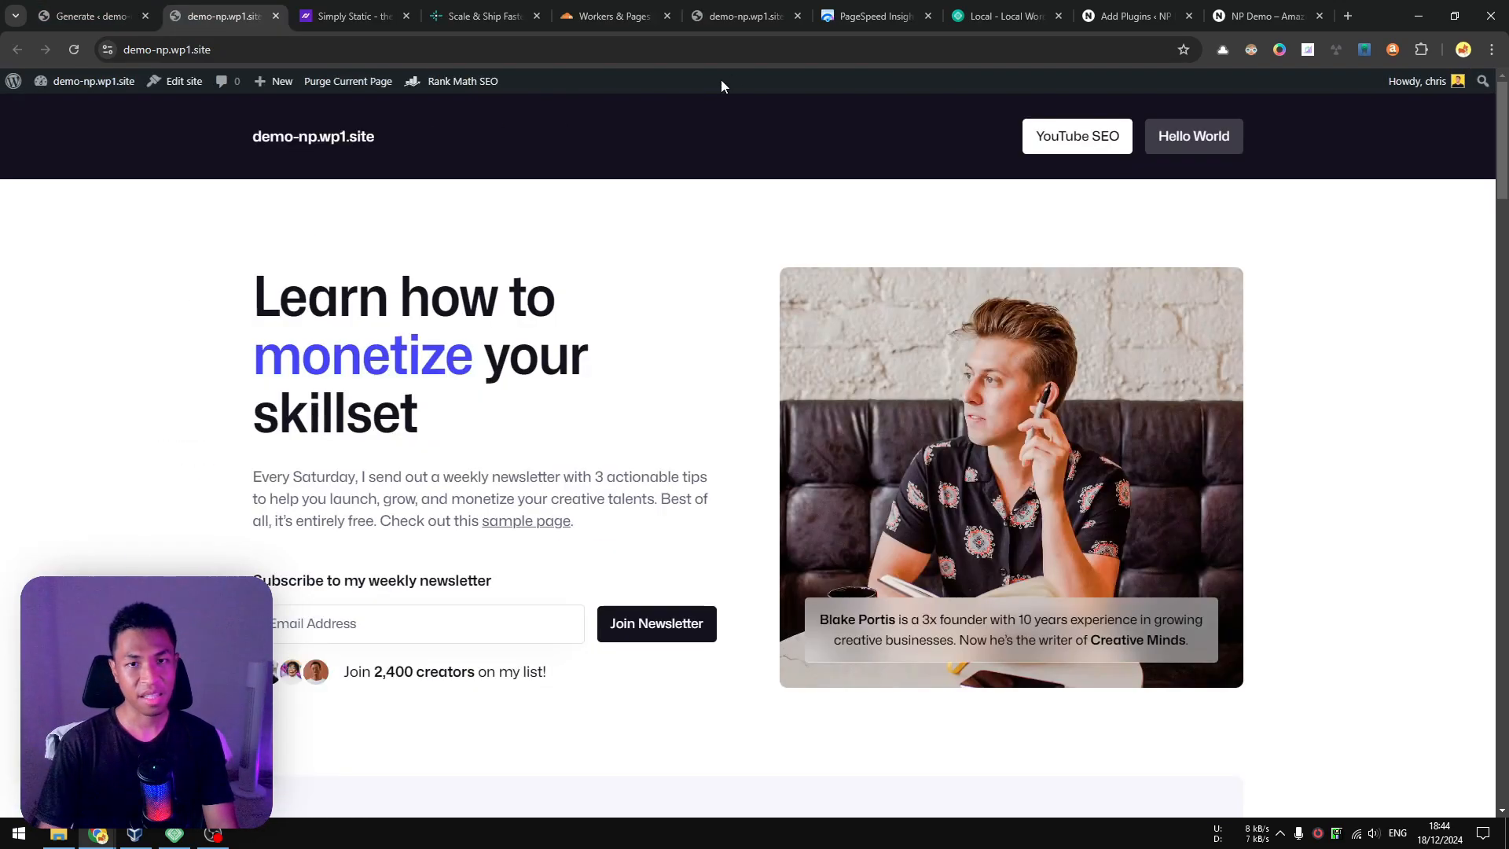
click(764, 8)
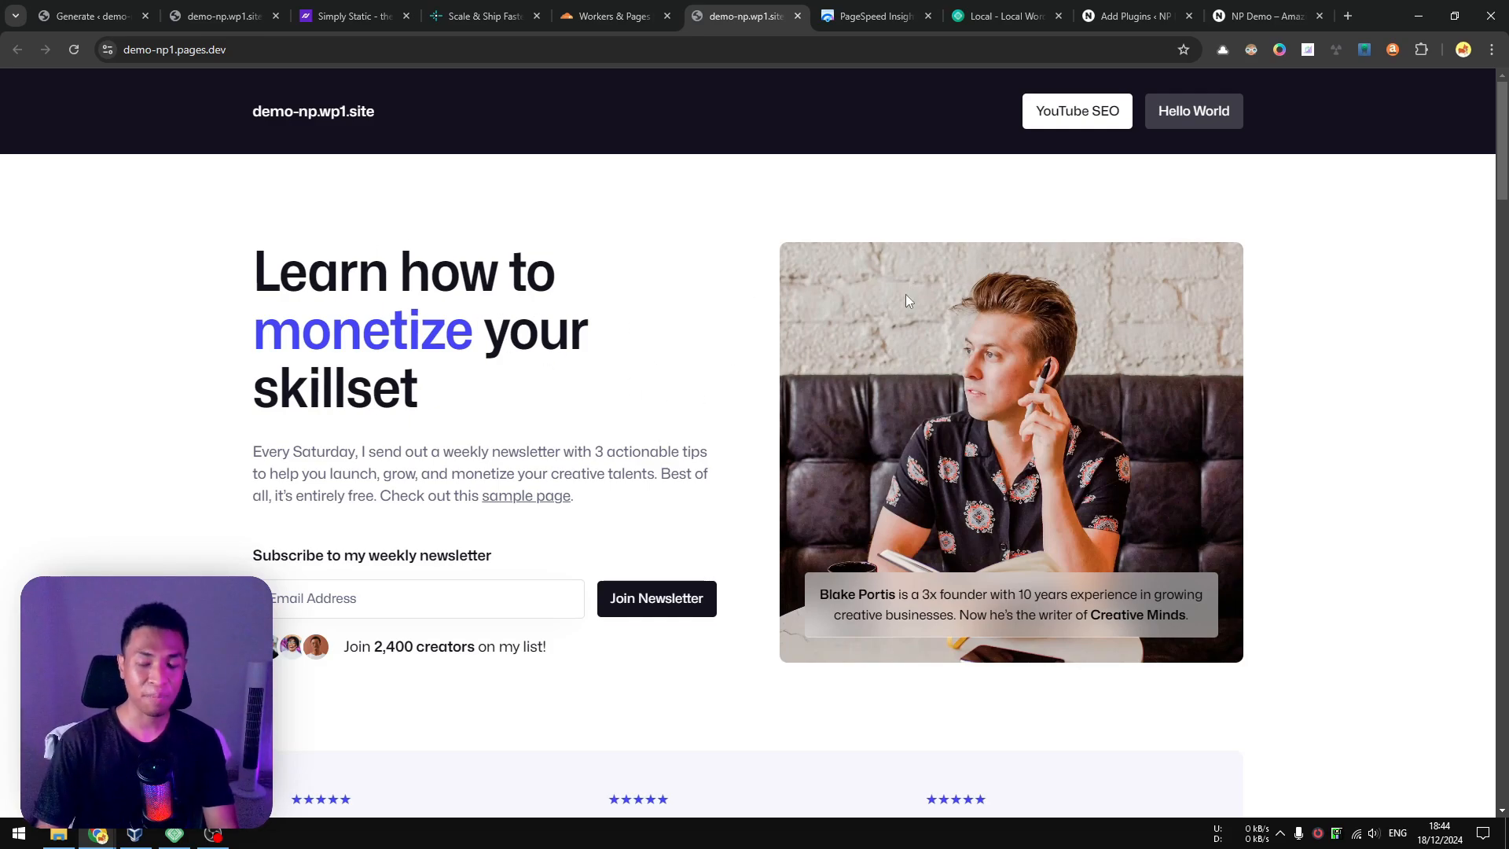
Look through the static site's YouTube SEO article down to the comments, and return to the Cloudflare deployment page.
click(1077, 111)
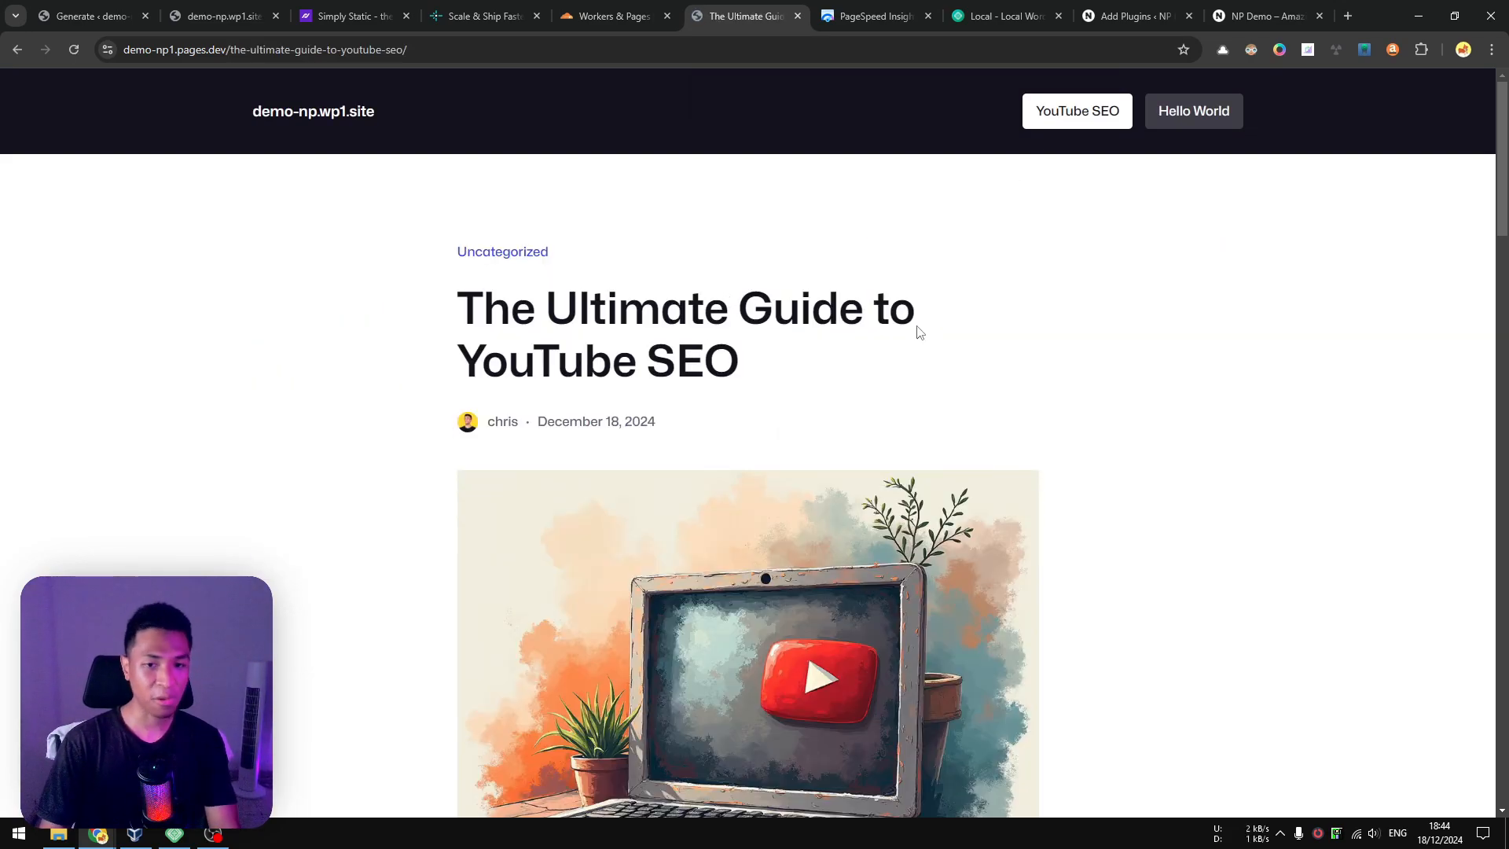
scroll(913, 337, down, 2)
scroll(853, 399, down, 12)
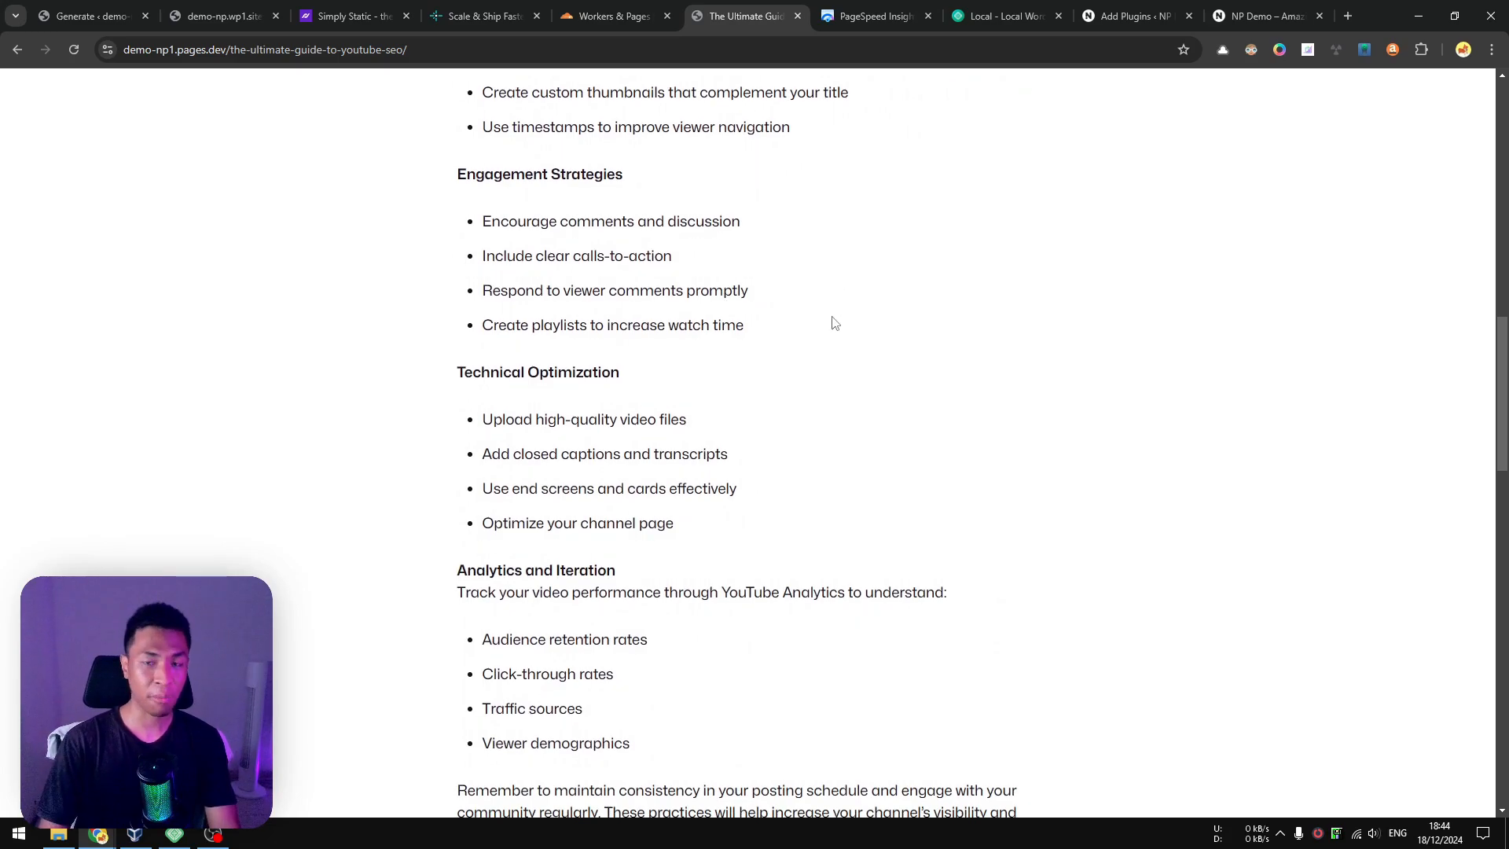
scroll(919, 358, down, 4)
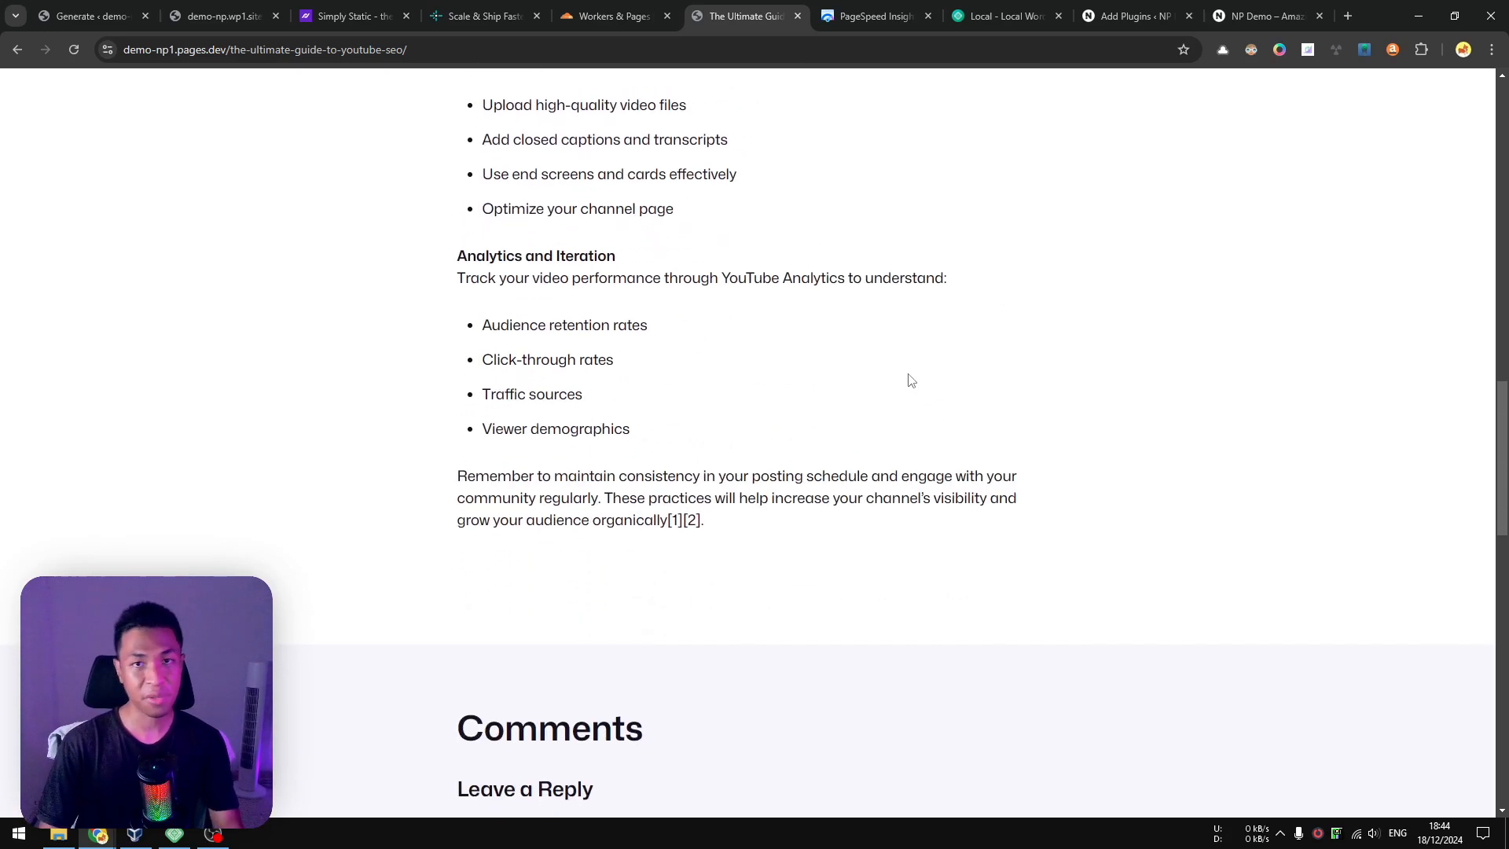
scroll(812, 300, up, 15)
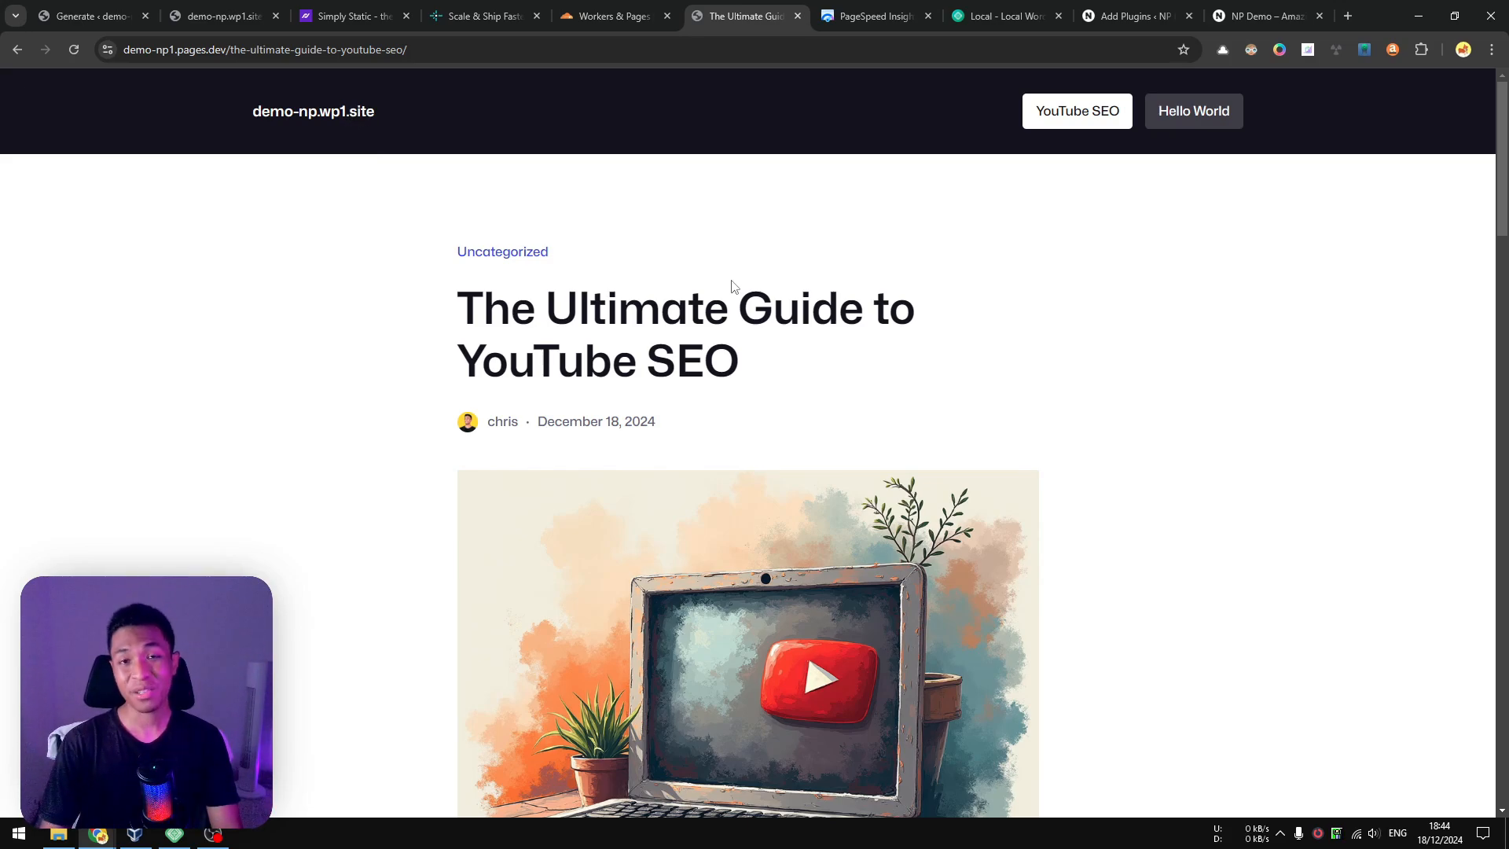
click(612, 15)
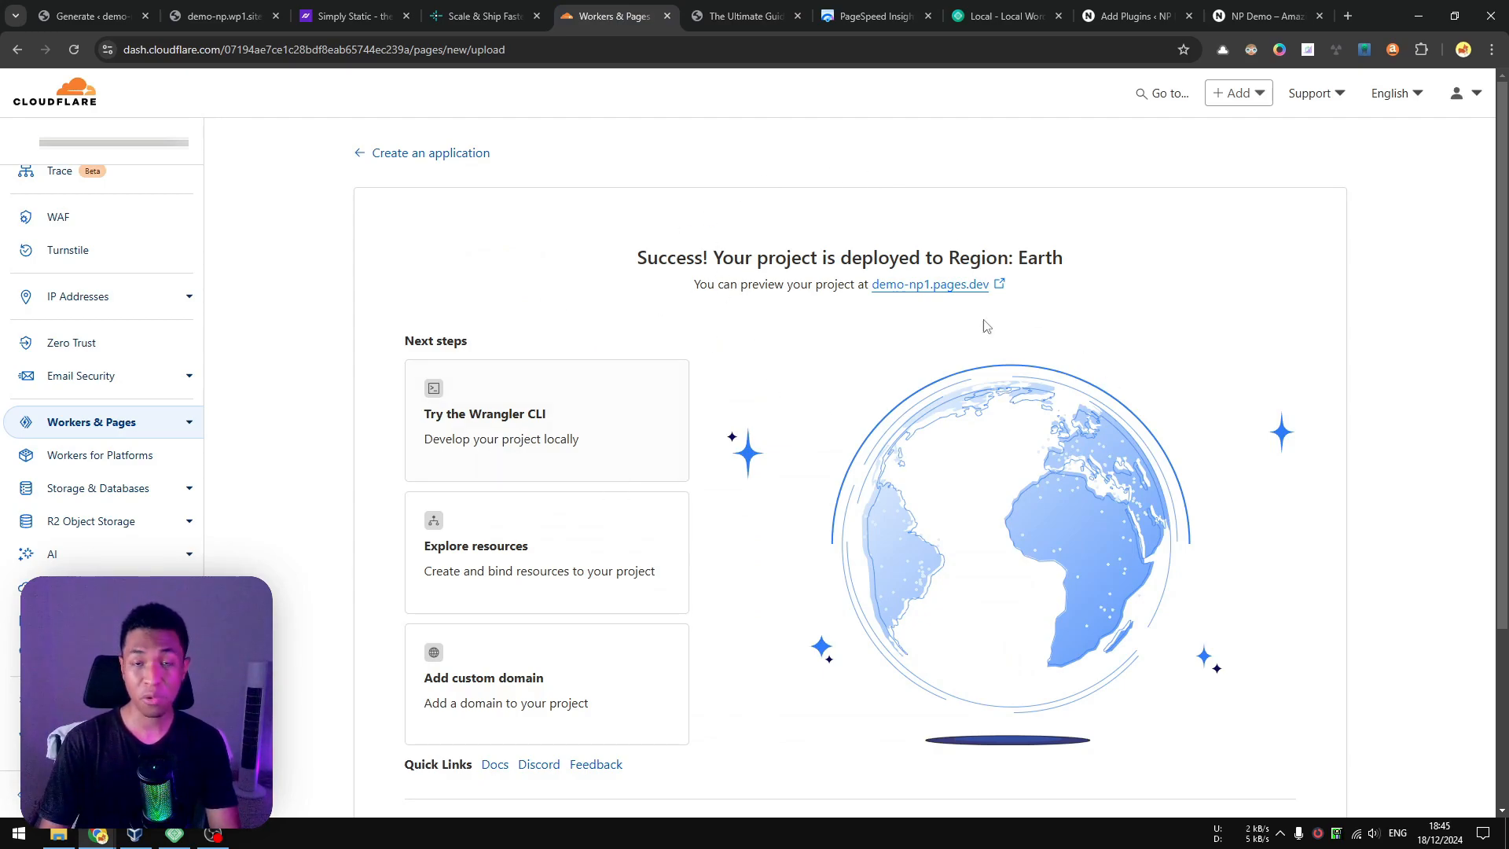
Continue to the demo-np1 project and open the form for adding a custom domain.
scroll(1472, 517, down, 3)
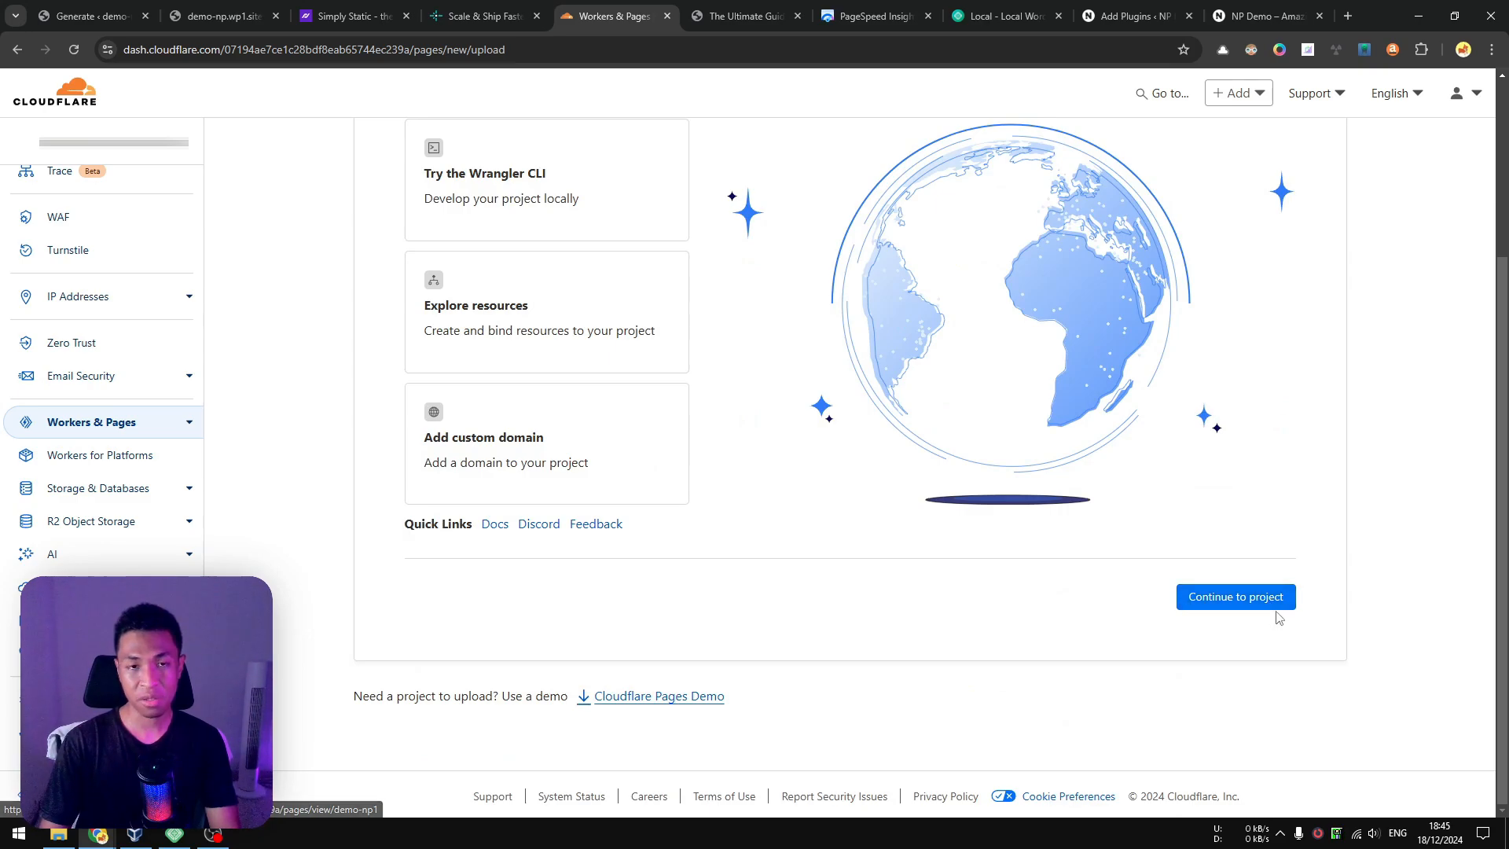
click(1232, 597)
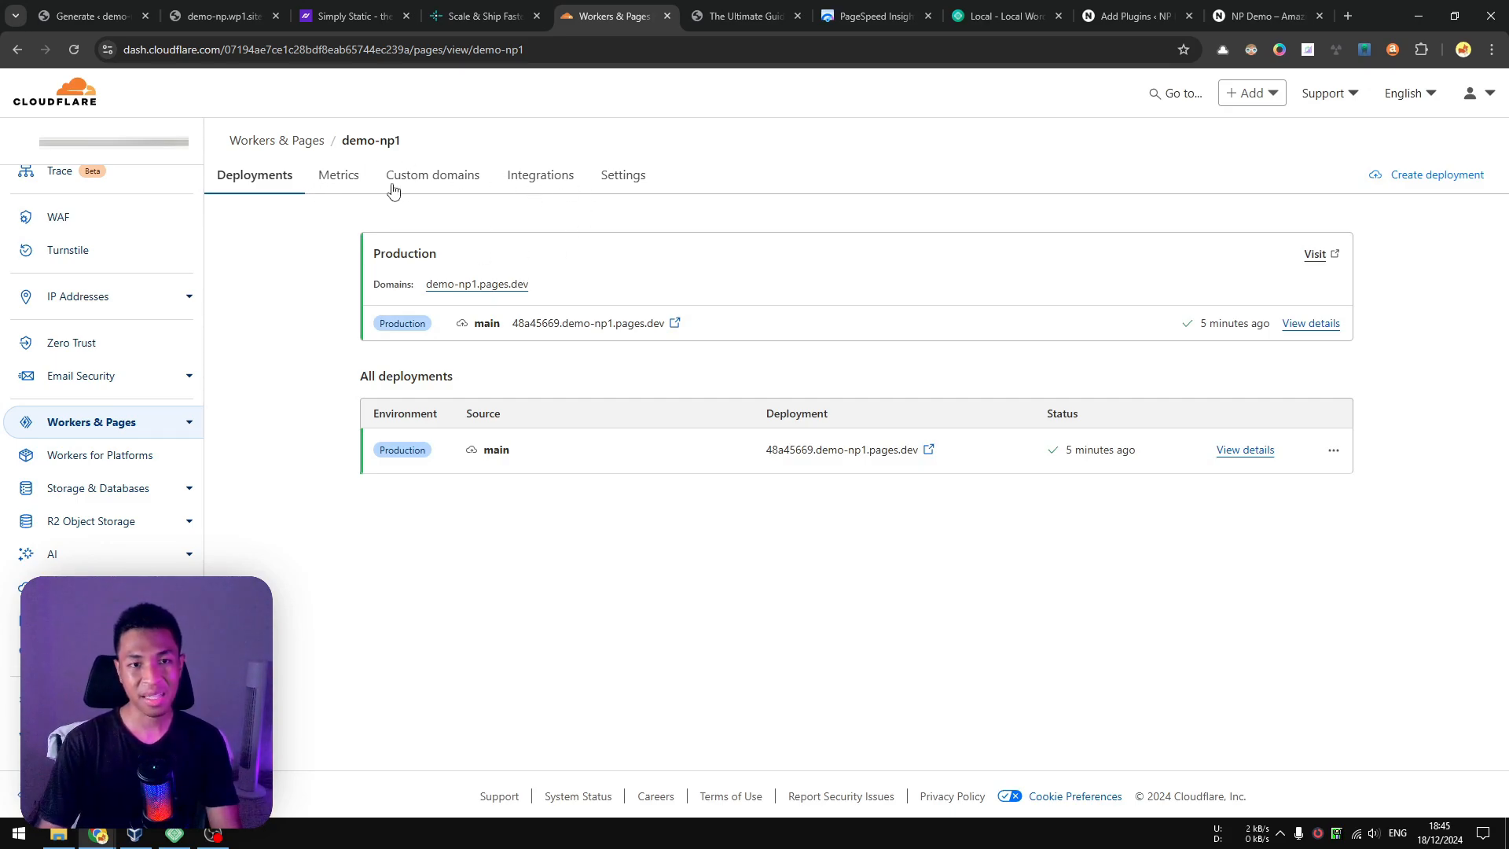
click(431, 177)
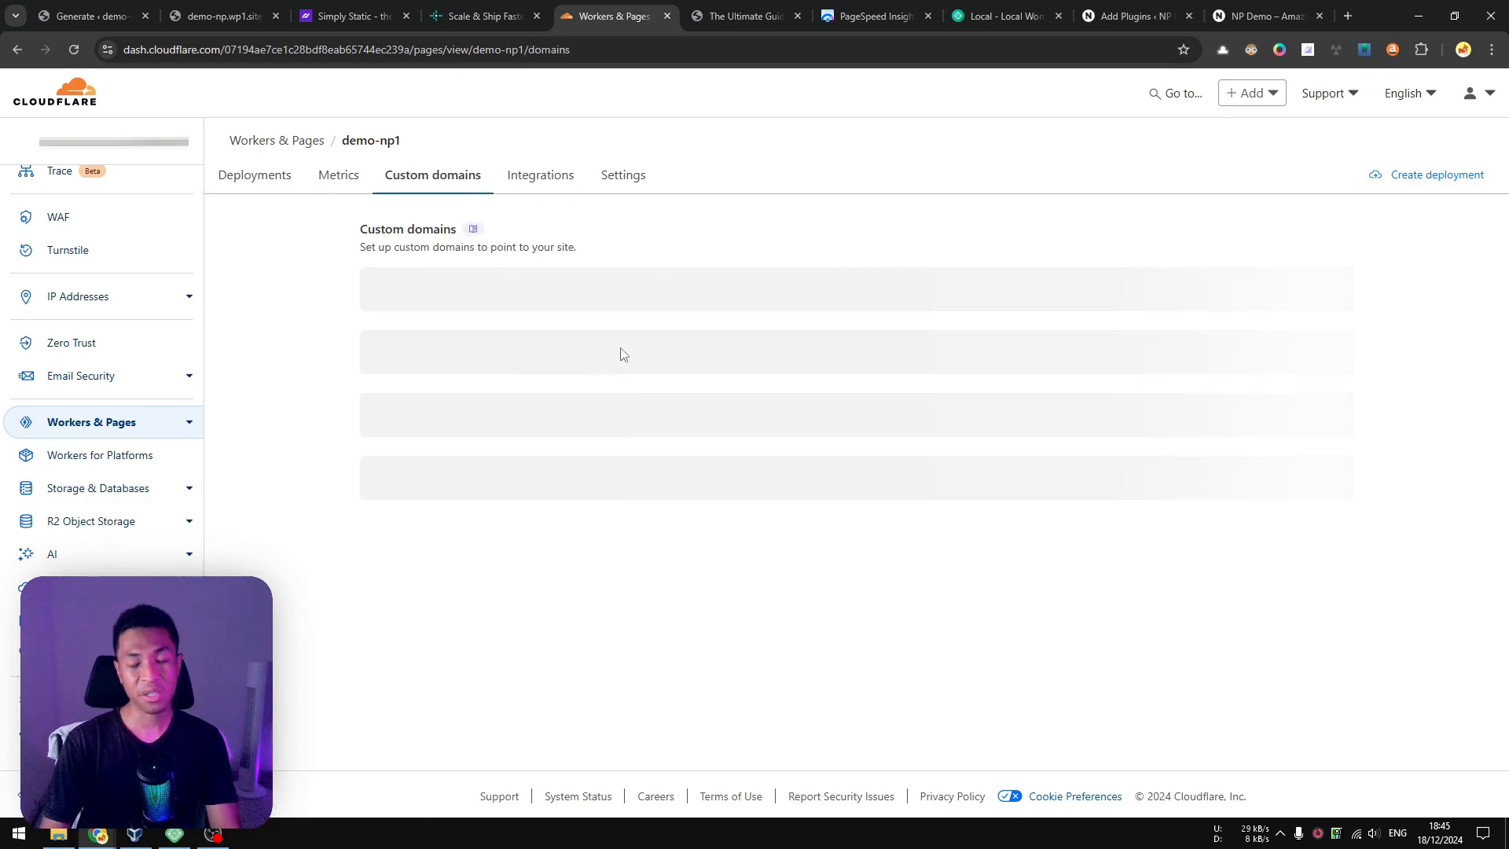
click(613, 412)
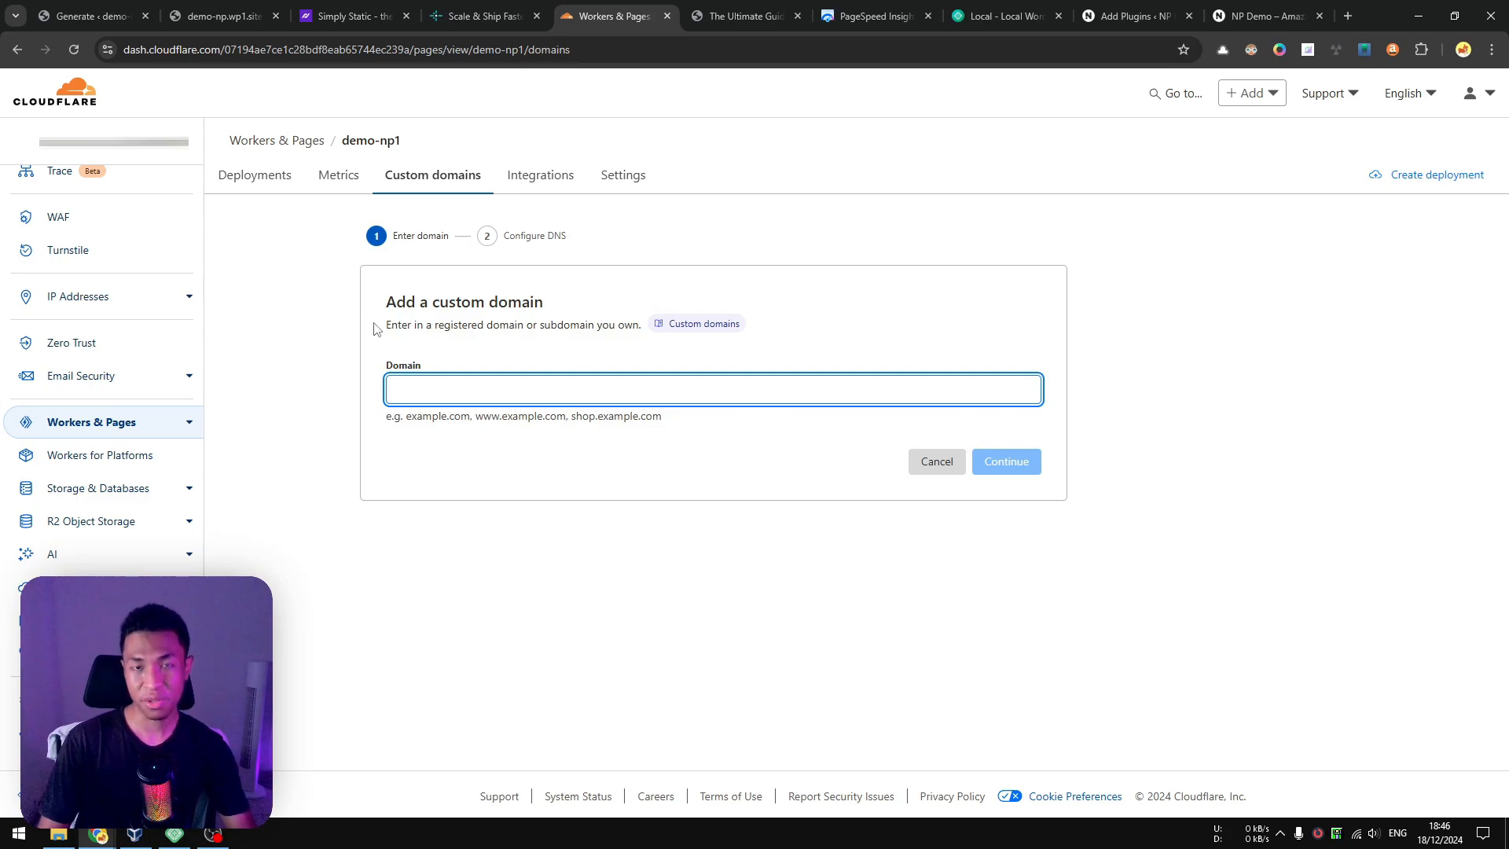
Switch to the WordPress admin and open the Index template for editing in the site editor.
click(93, 16)
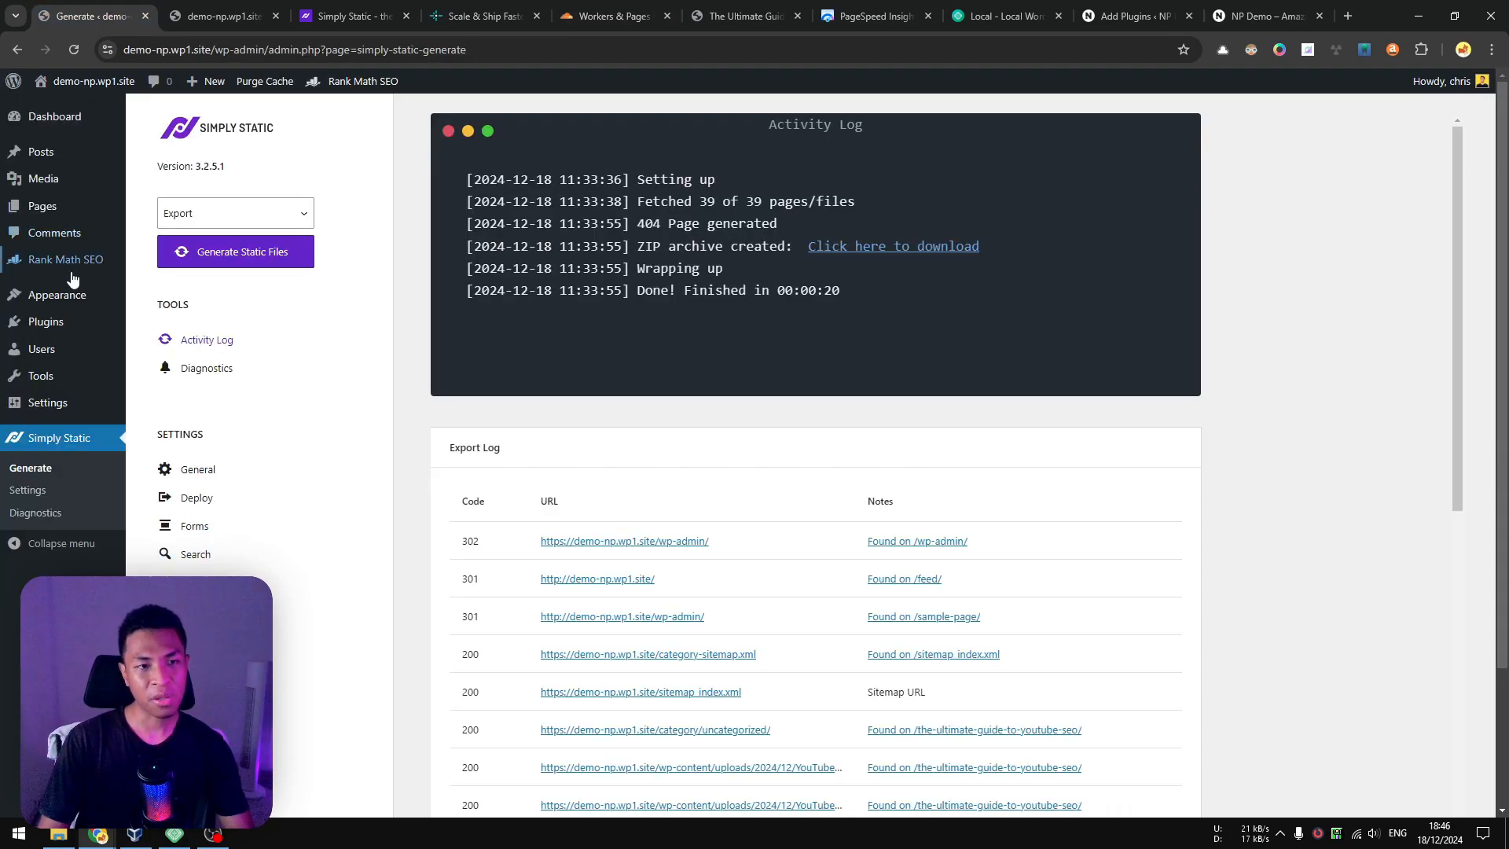
mouse_move(88, 294)
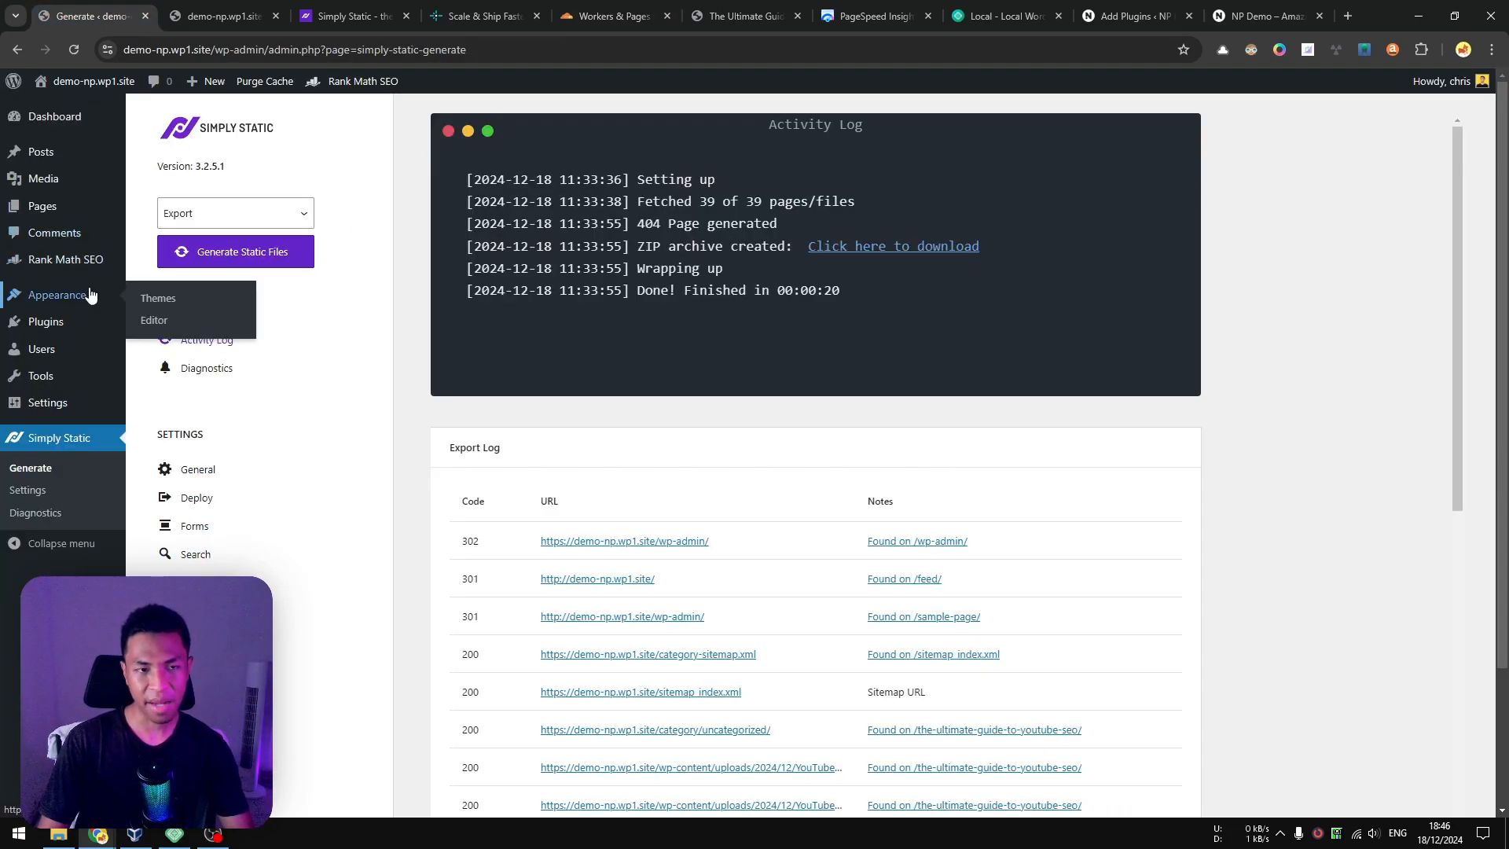
click(174, 323)
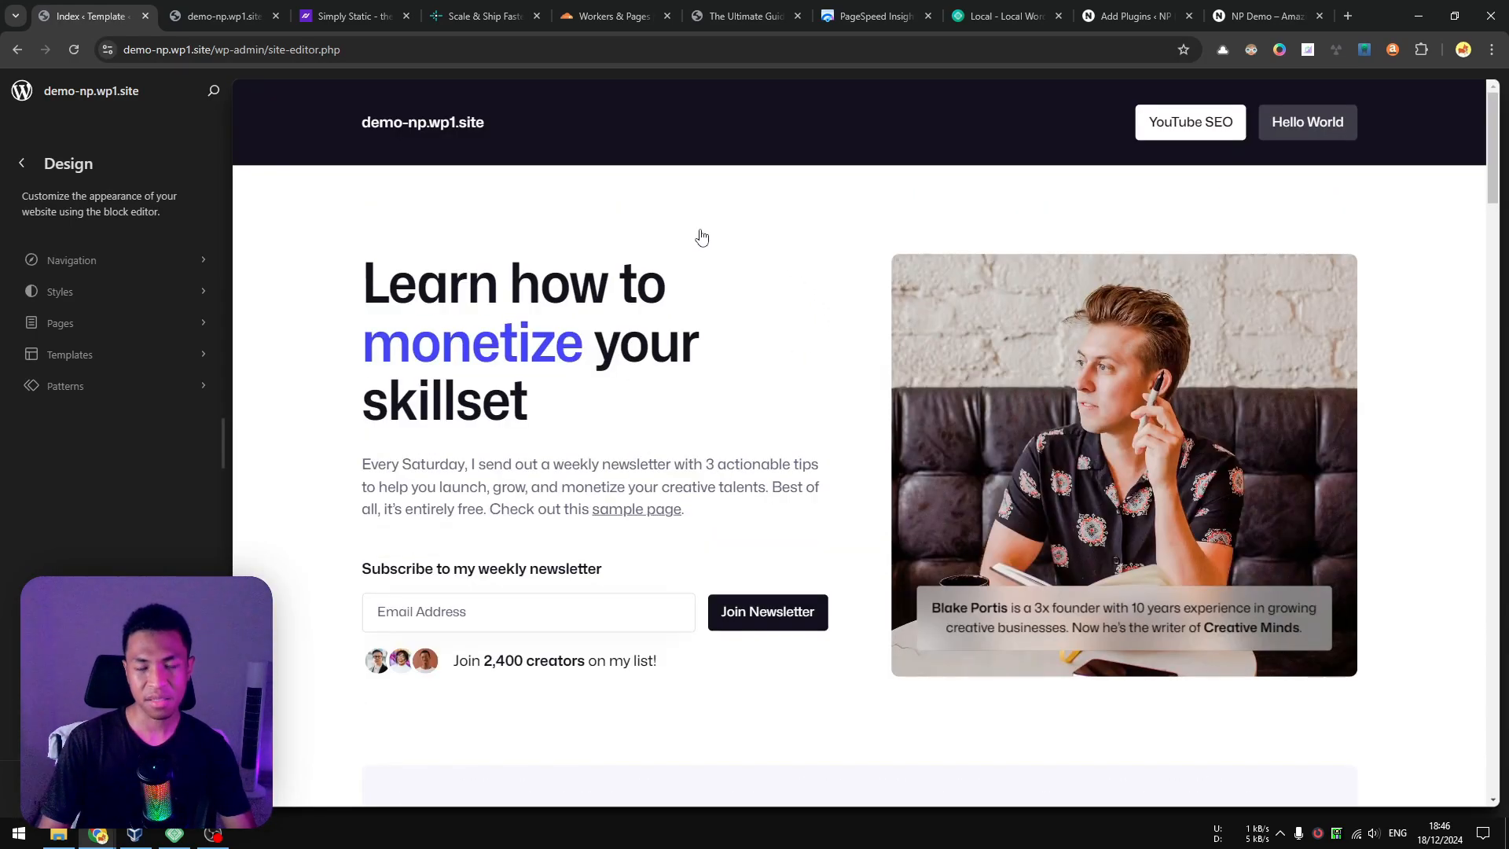
click(708, 236)
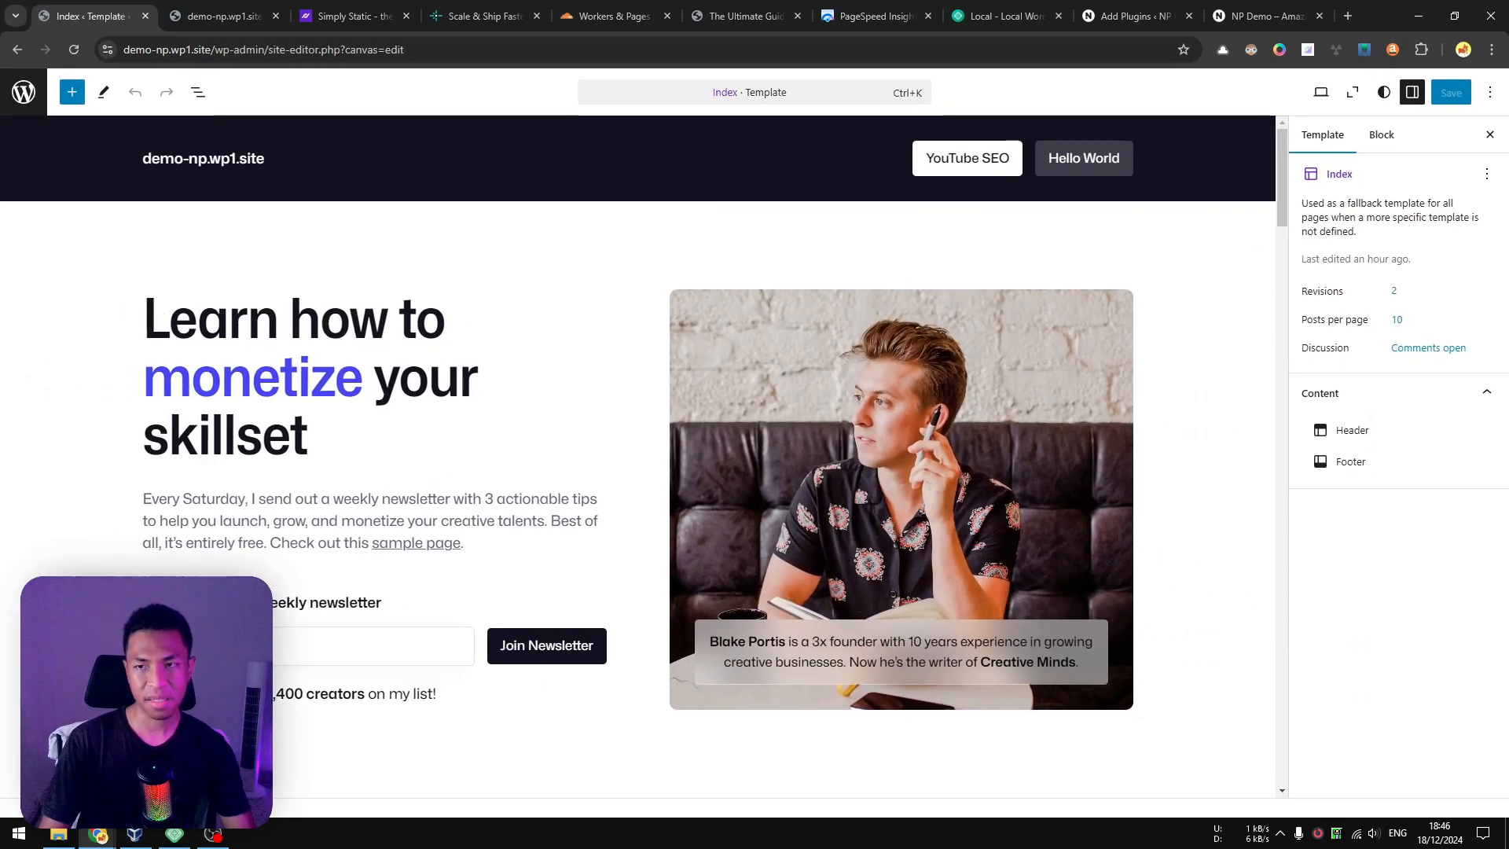
Apply the hot pink, black and grey color palette to the site styles, review the page, and save the change.
click(1385, 92)
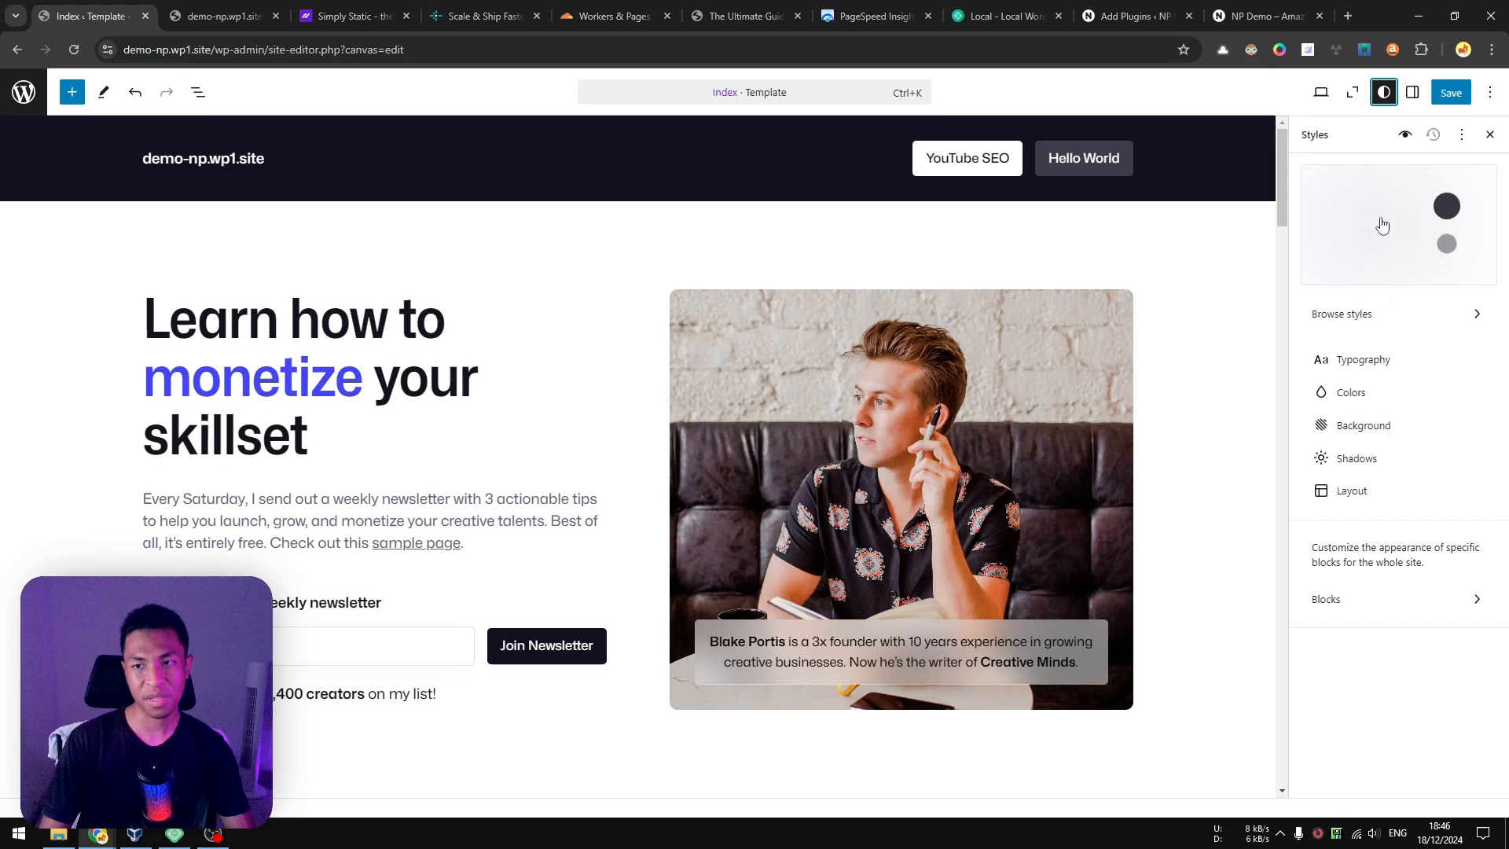
click(1356, 392)
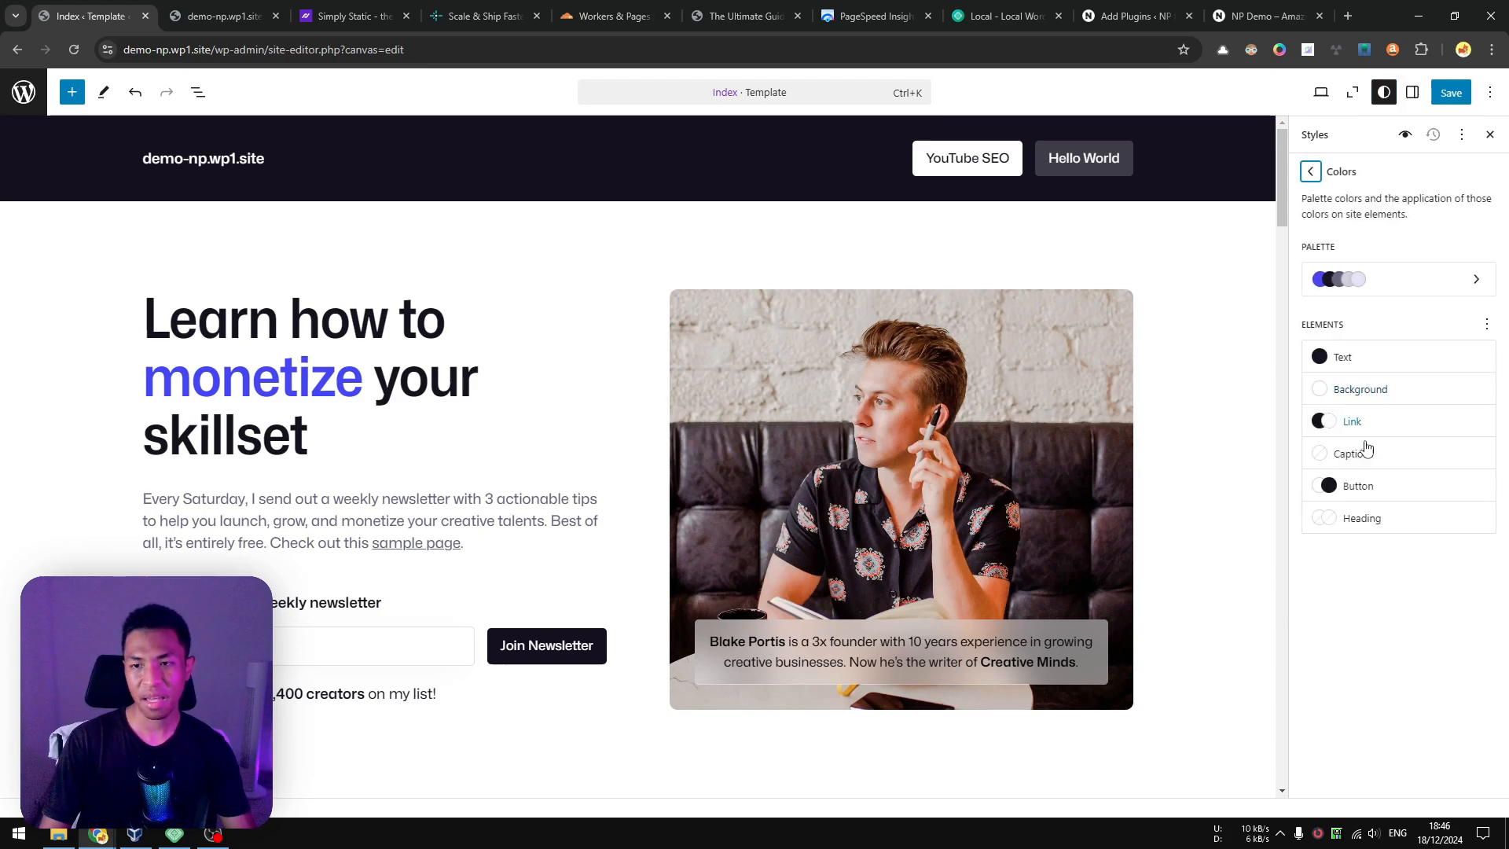
click(1383, 300)
click(1445, 532)
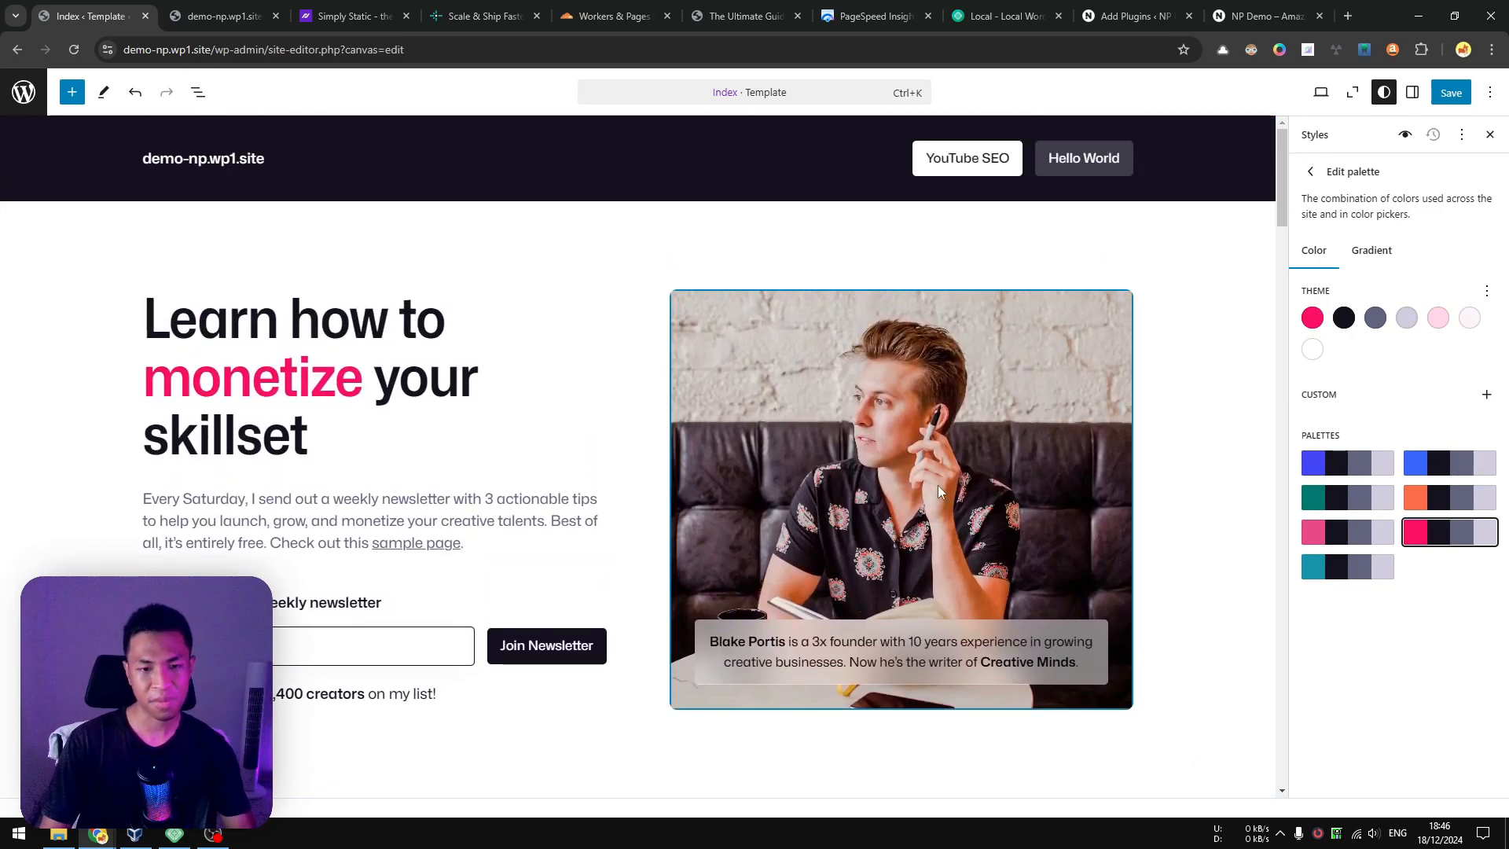
scroll(860, 418, down, 5)
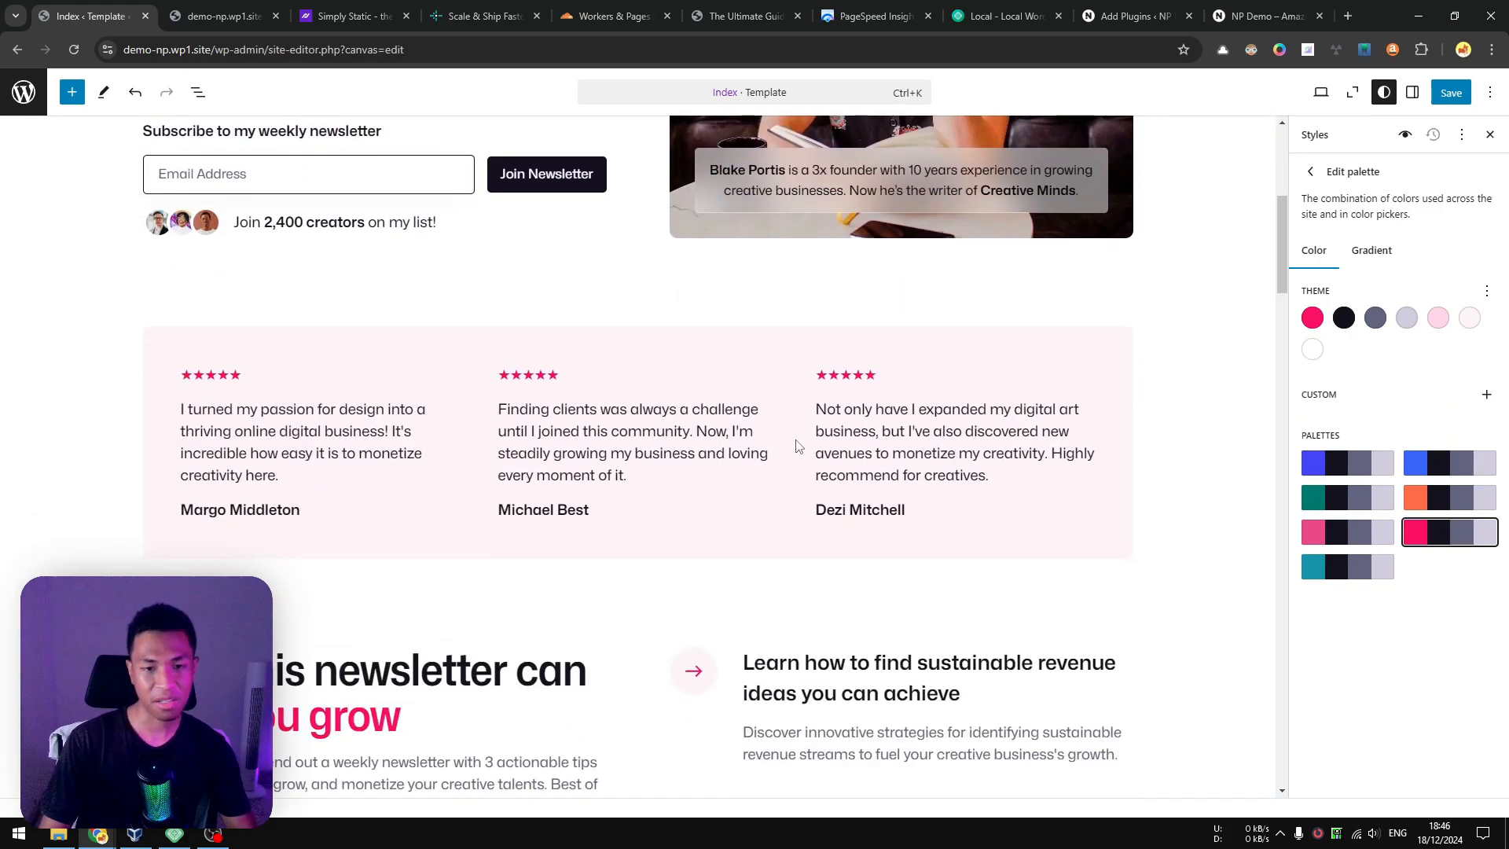
scroll(963, 334, up, 5)
click(1451, 92)
click(1448, 92)
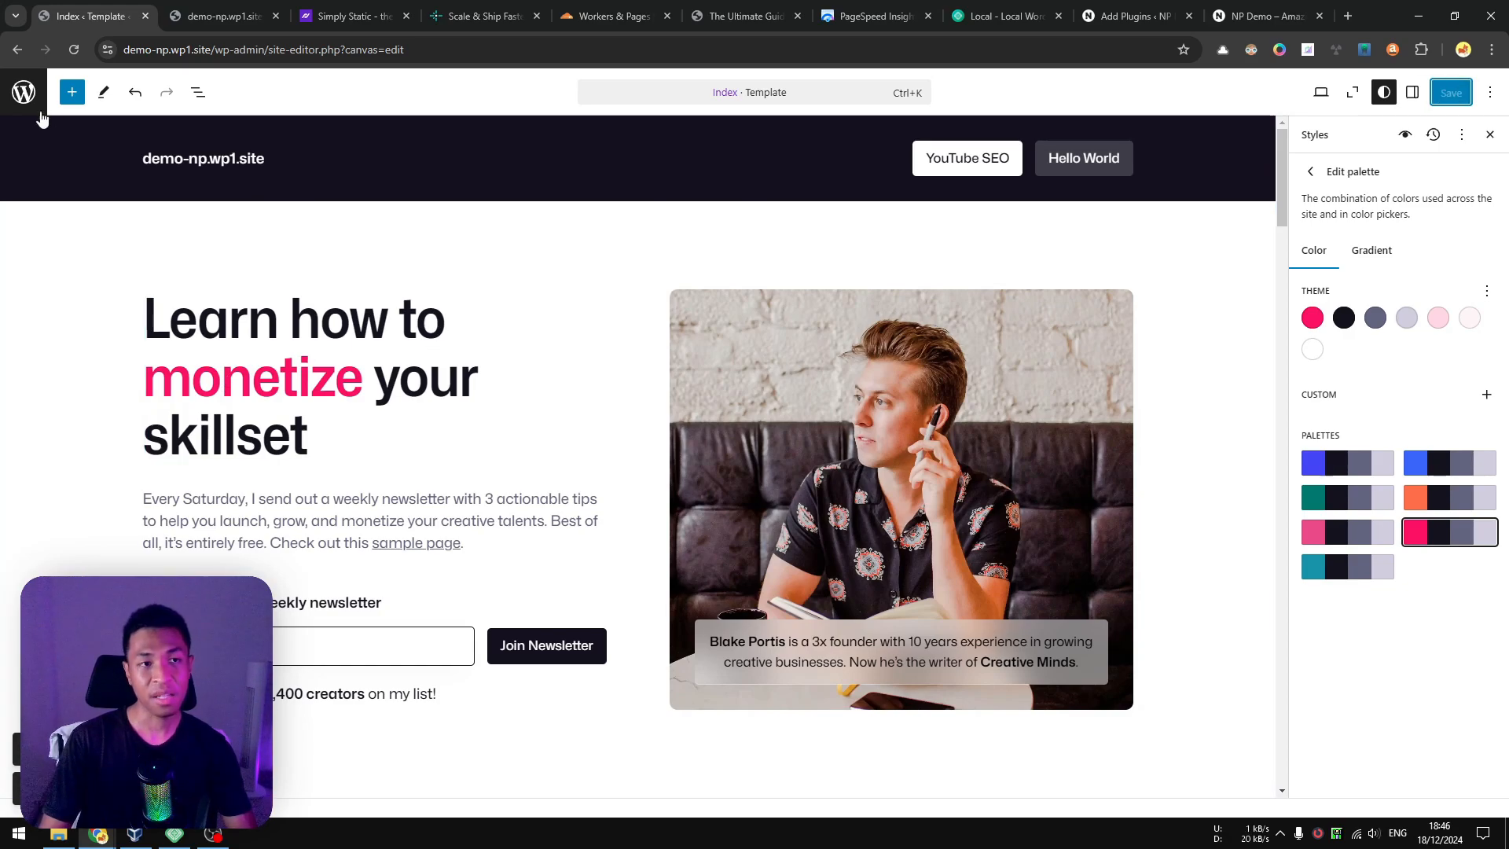
Return to Simply Static, generate a new static export of the site, and download its ZIP archive.
click(22, 96)
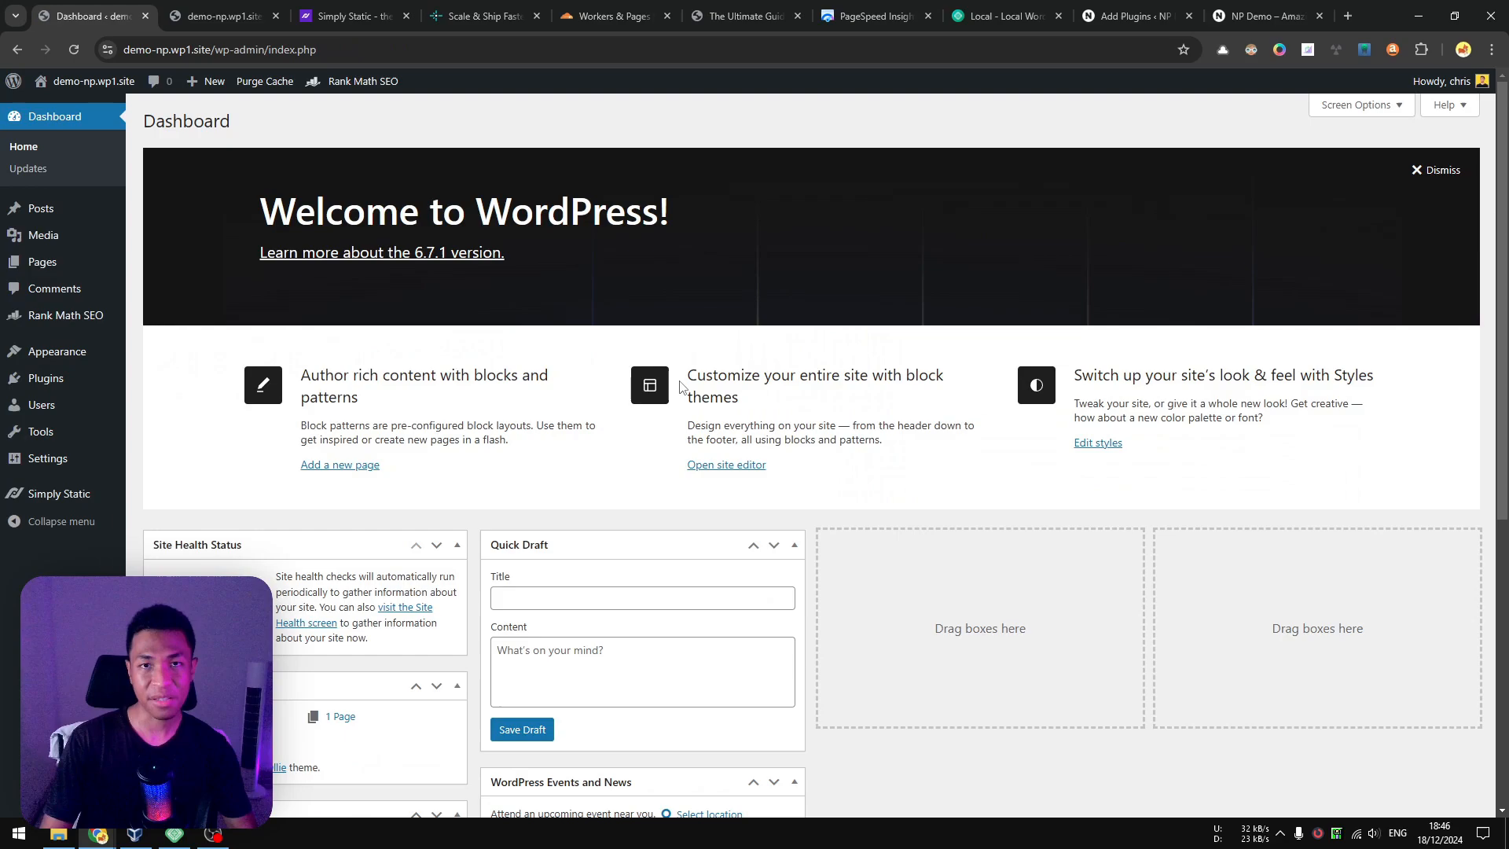
scroll(63, 425, down, 6)
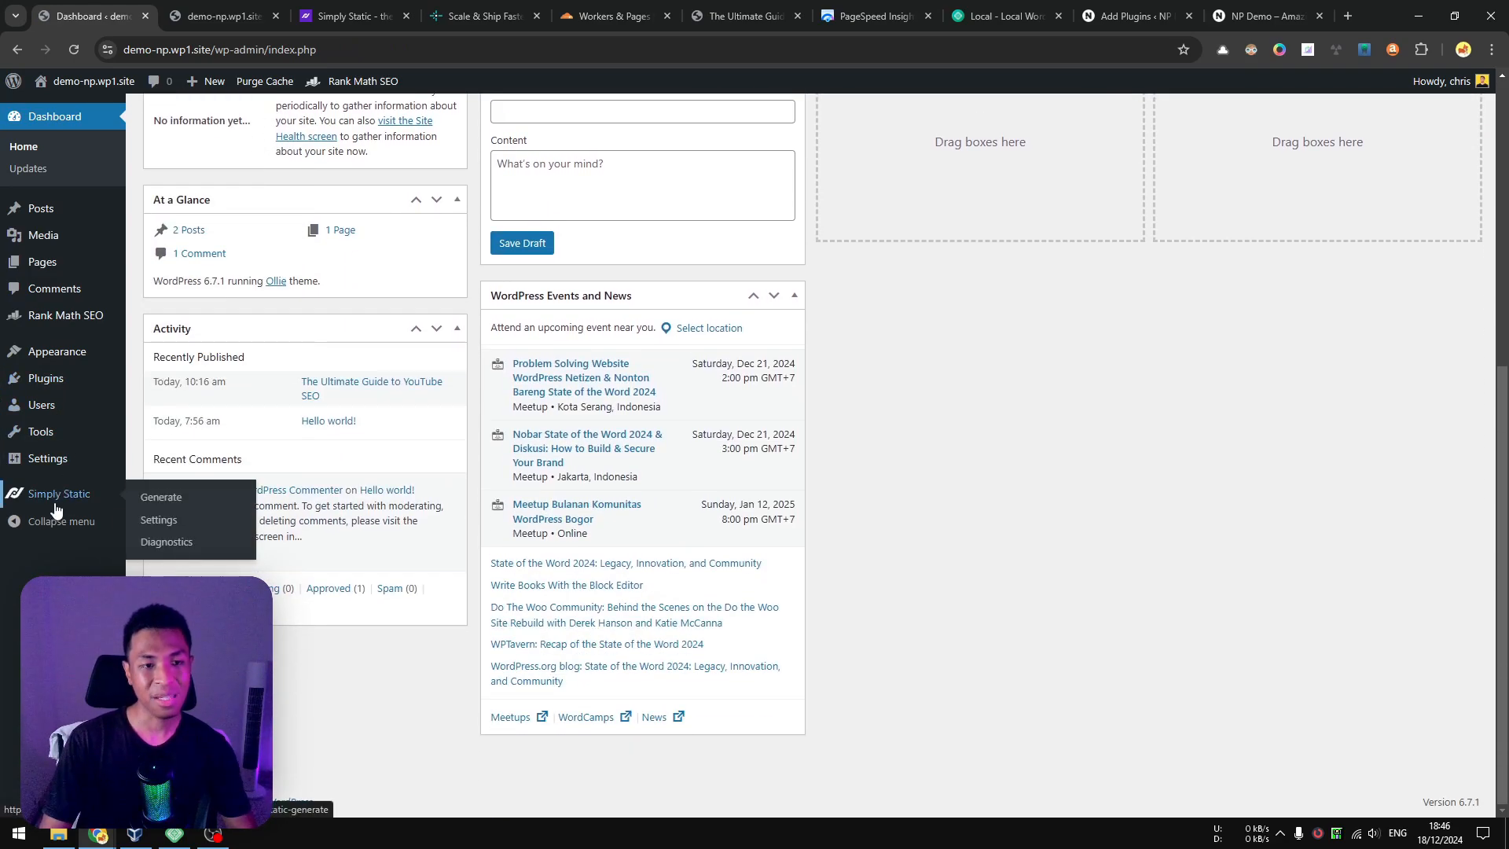
click(79, 496)
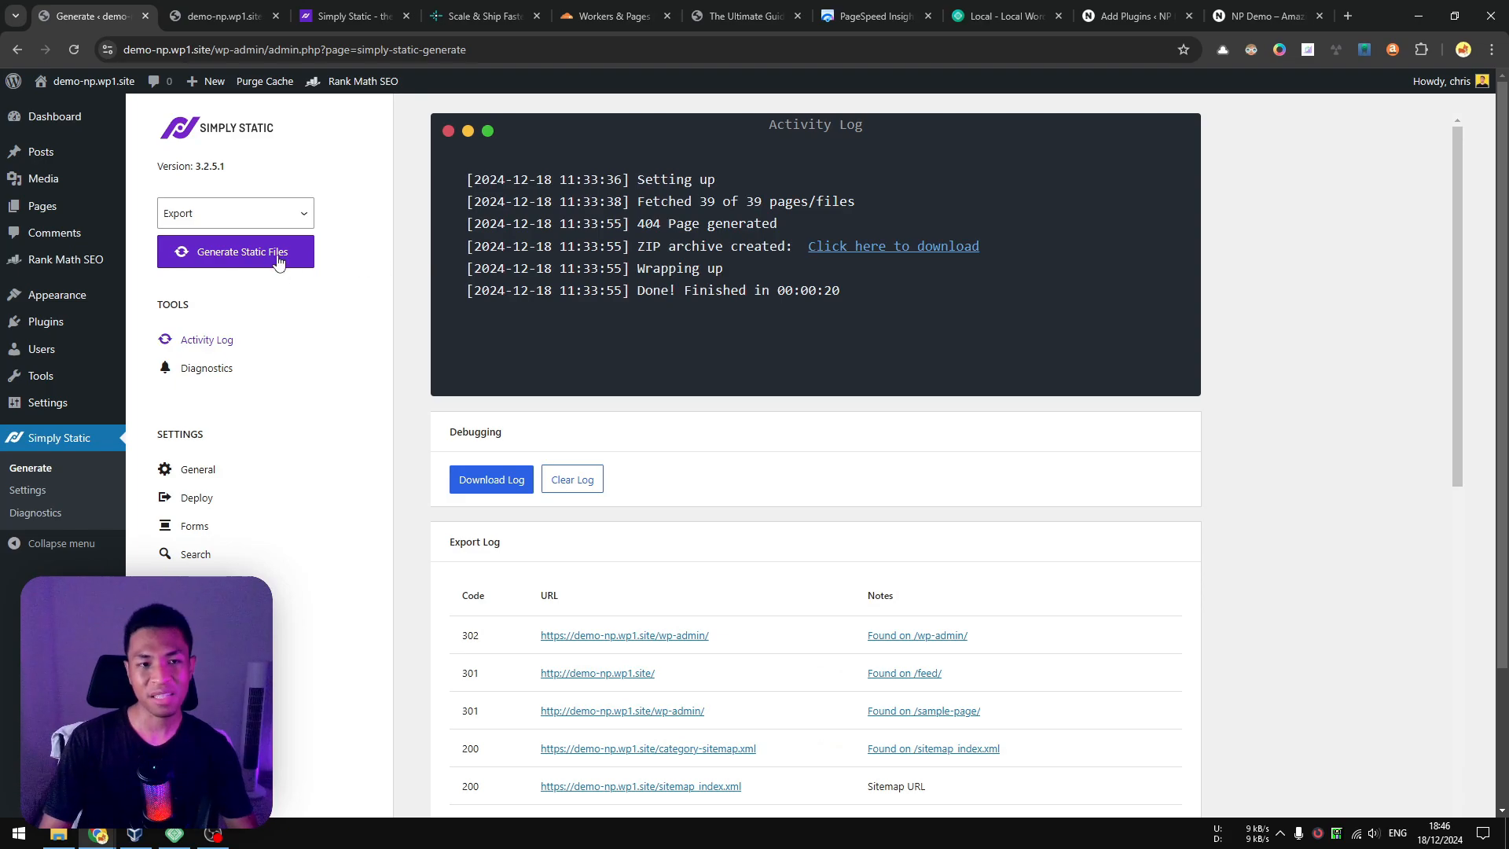
click(238, 258)
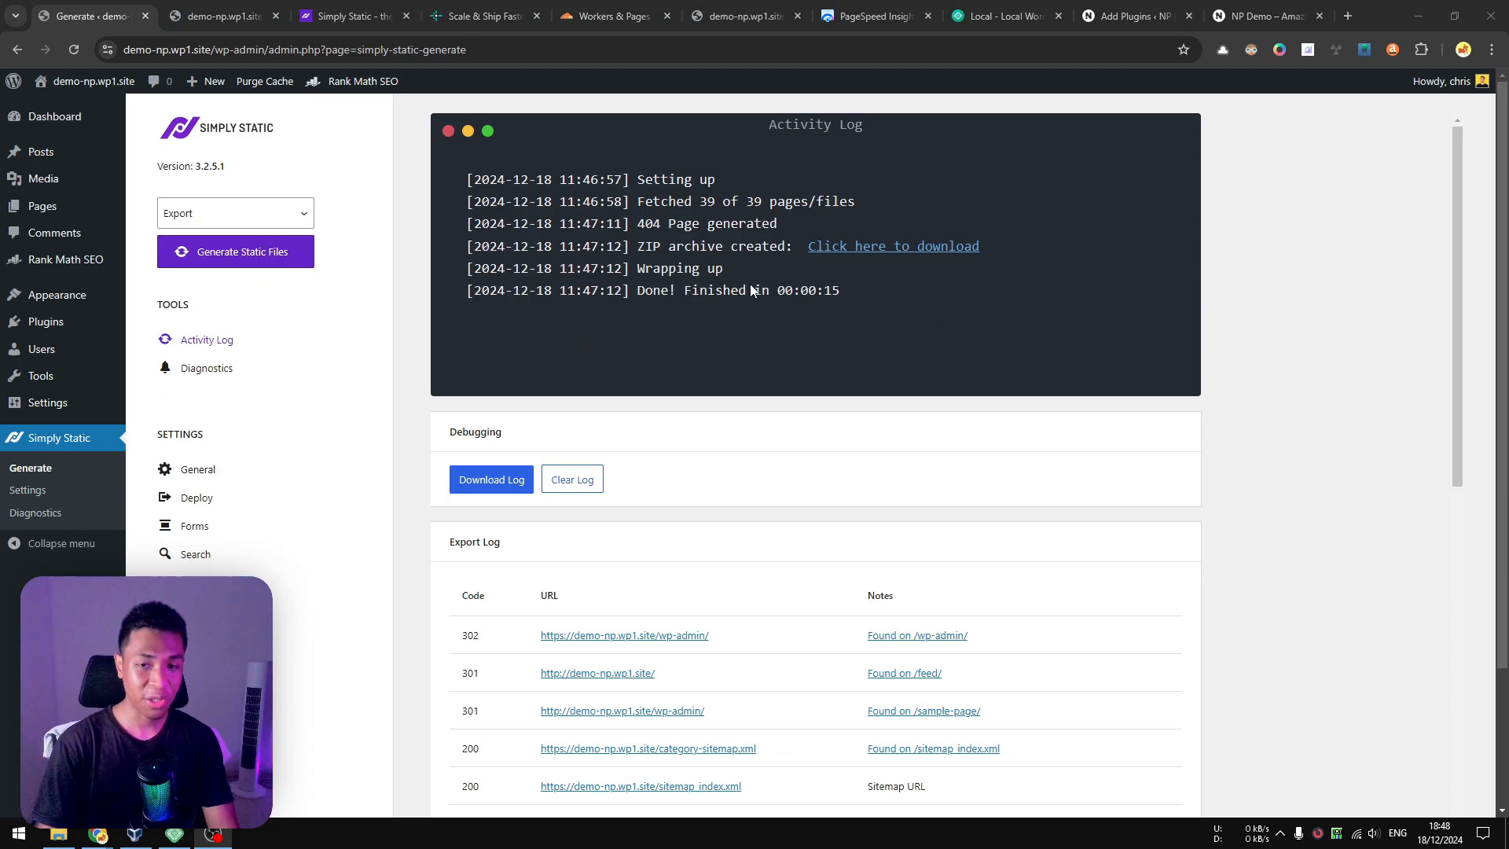
click(843, 250)
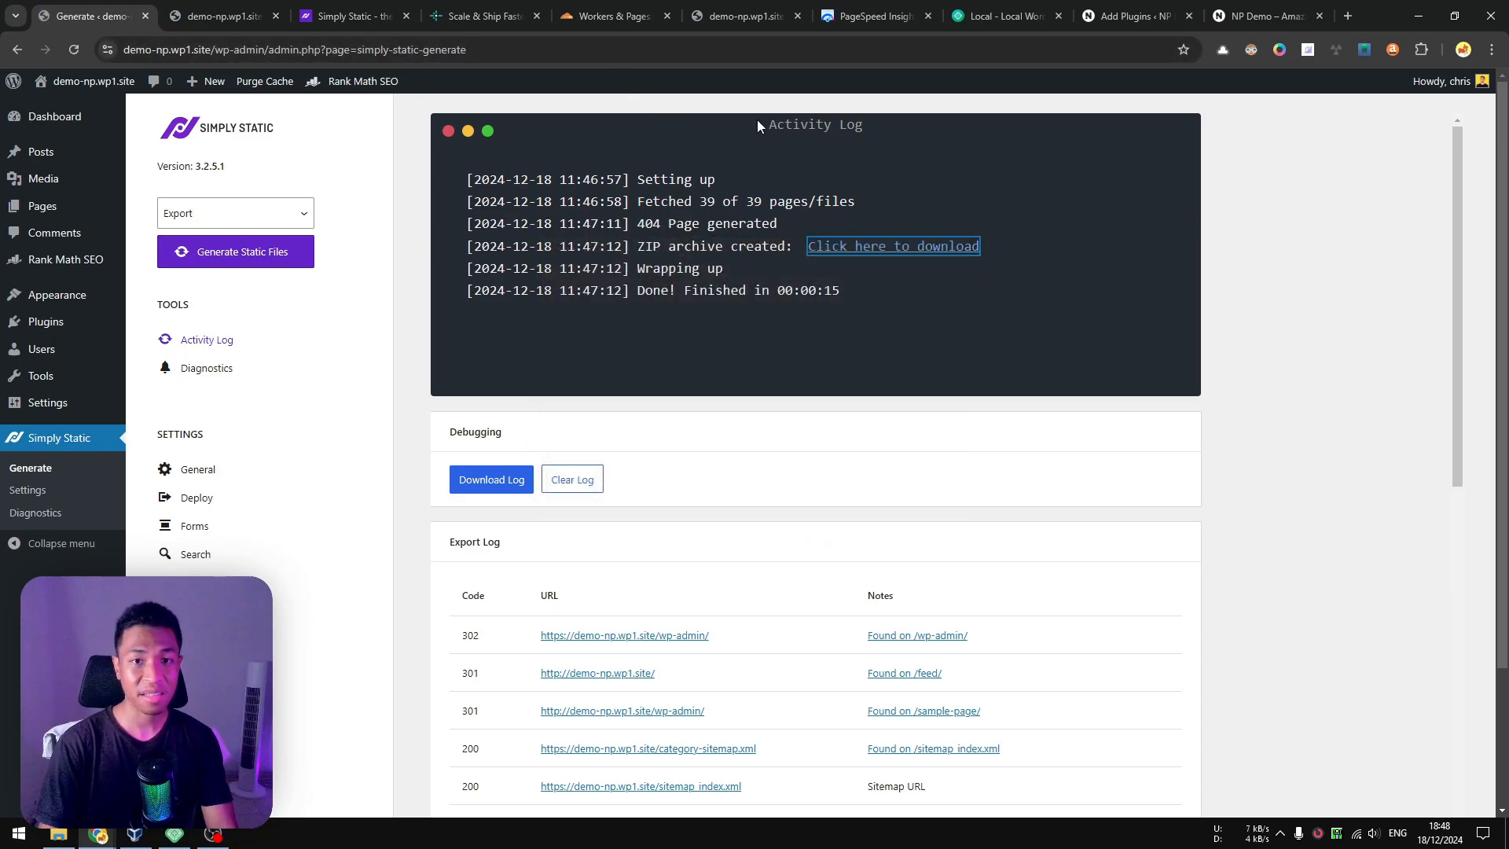
Create a new deployment for demo-np1 in Cloudflare and upload simply-static-1-1734522417.zip from the Downloads Static folder.
click(607, 17)
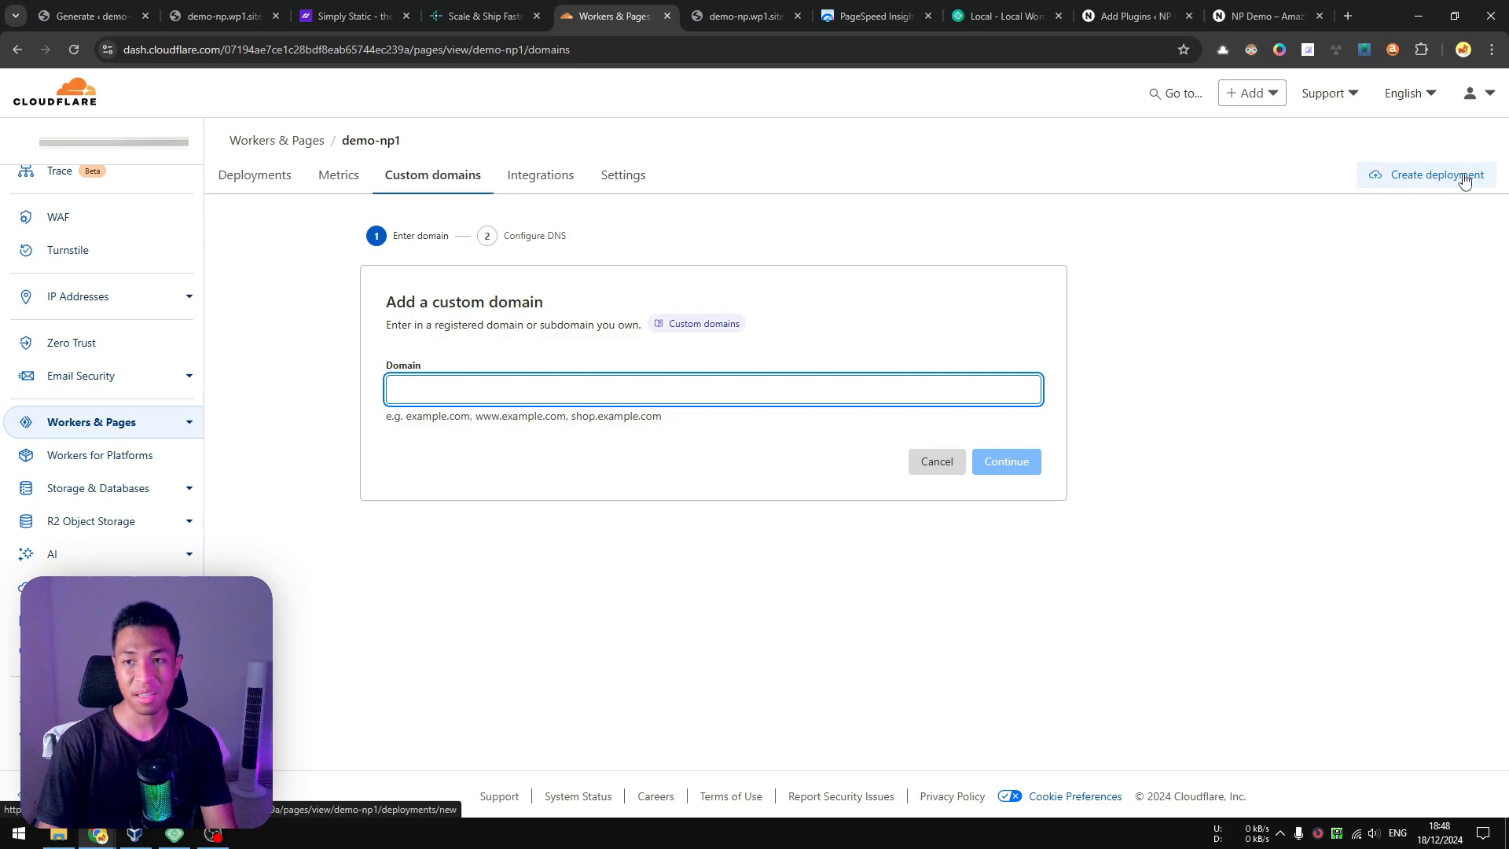
click(1438, 175)
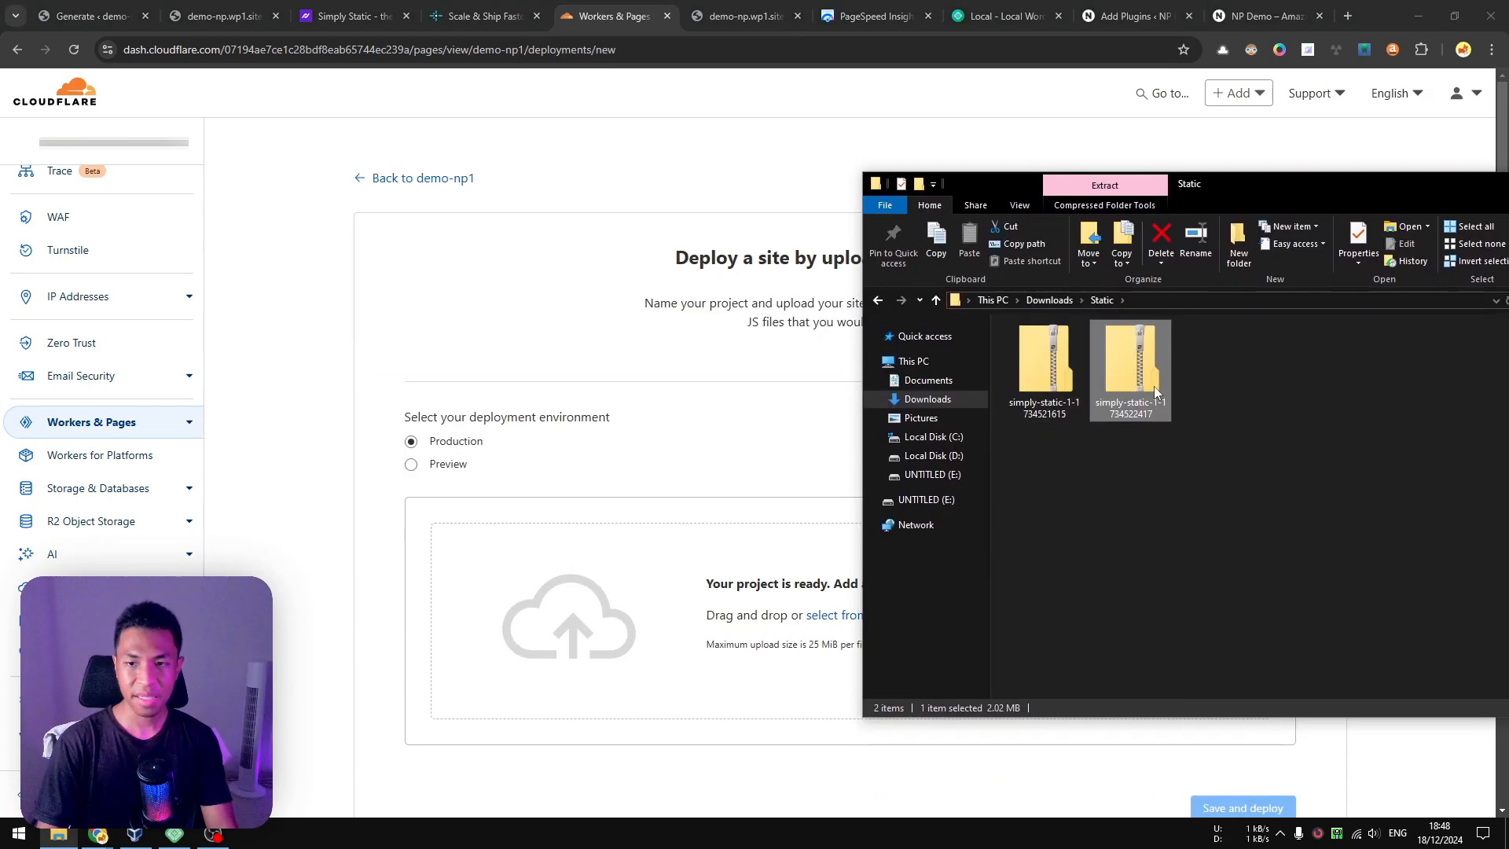
drag(1154, 390, 587, 651)
scroll(846, 316, down, 2)
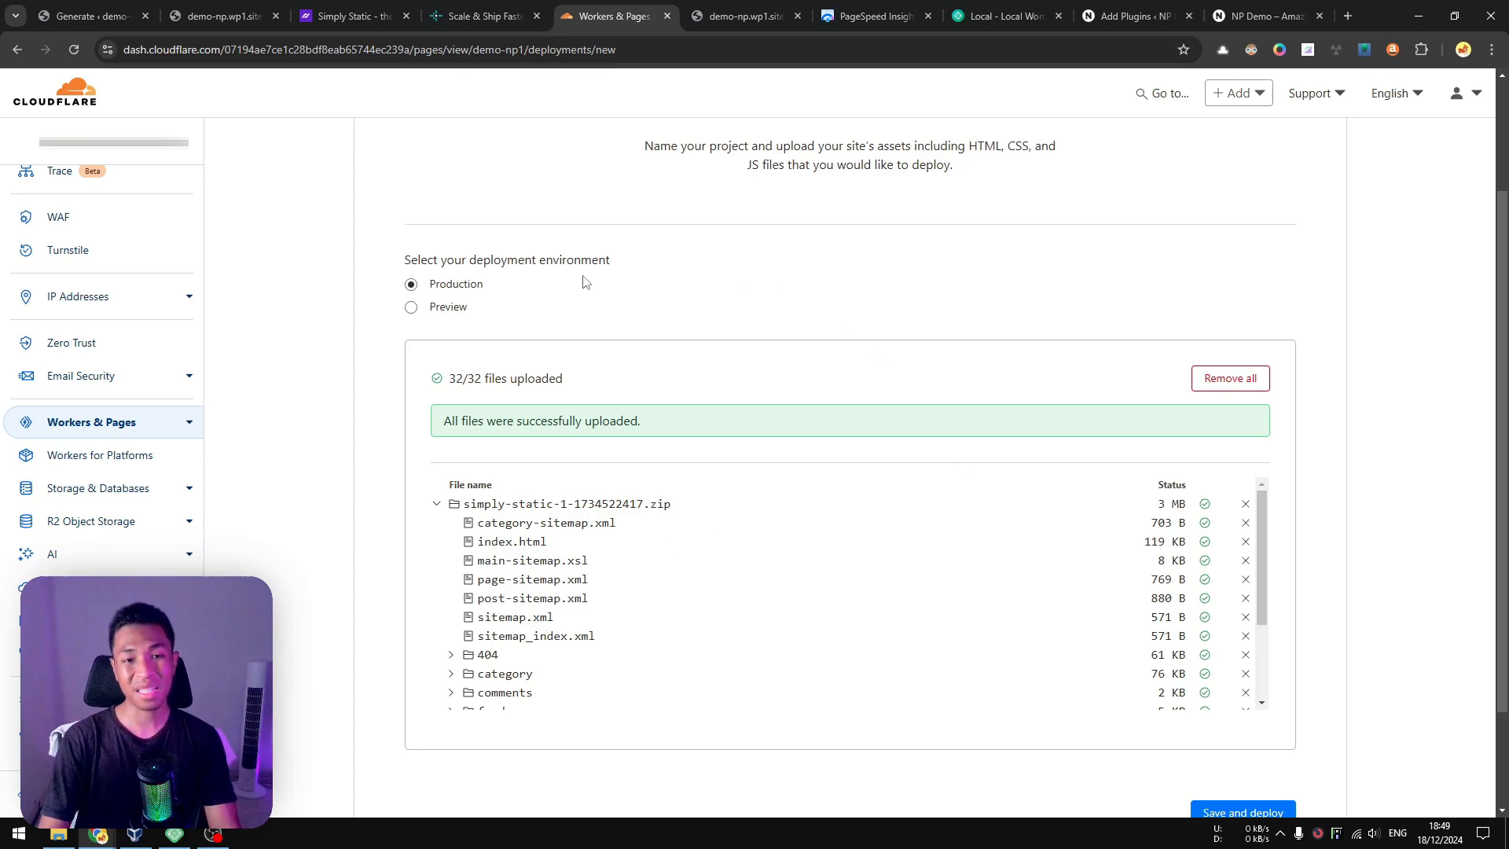
Check the Preview environment option, set the environment back to Production, and save and deploy the uploaded files.
click(460, 306)
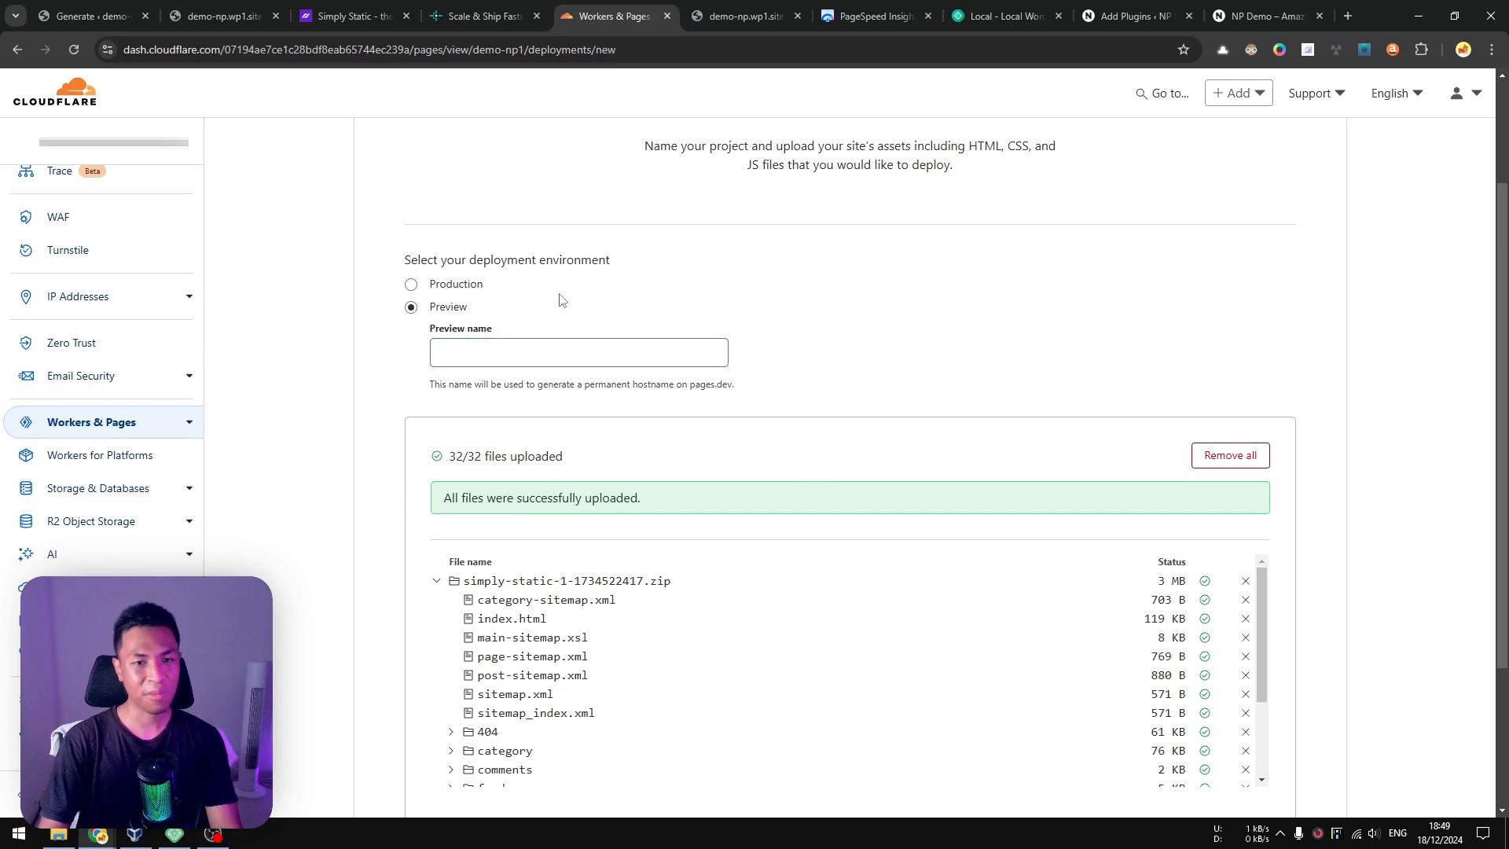
click(456, 283)
scroll(1021, 340, down, 3)
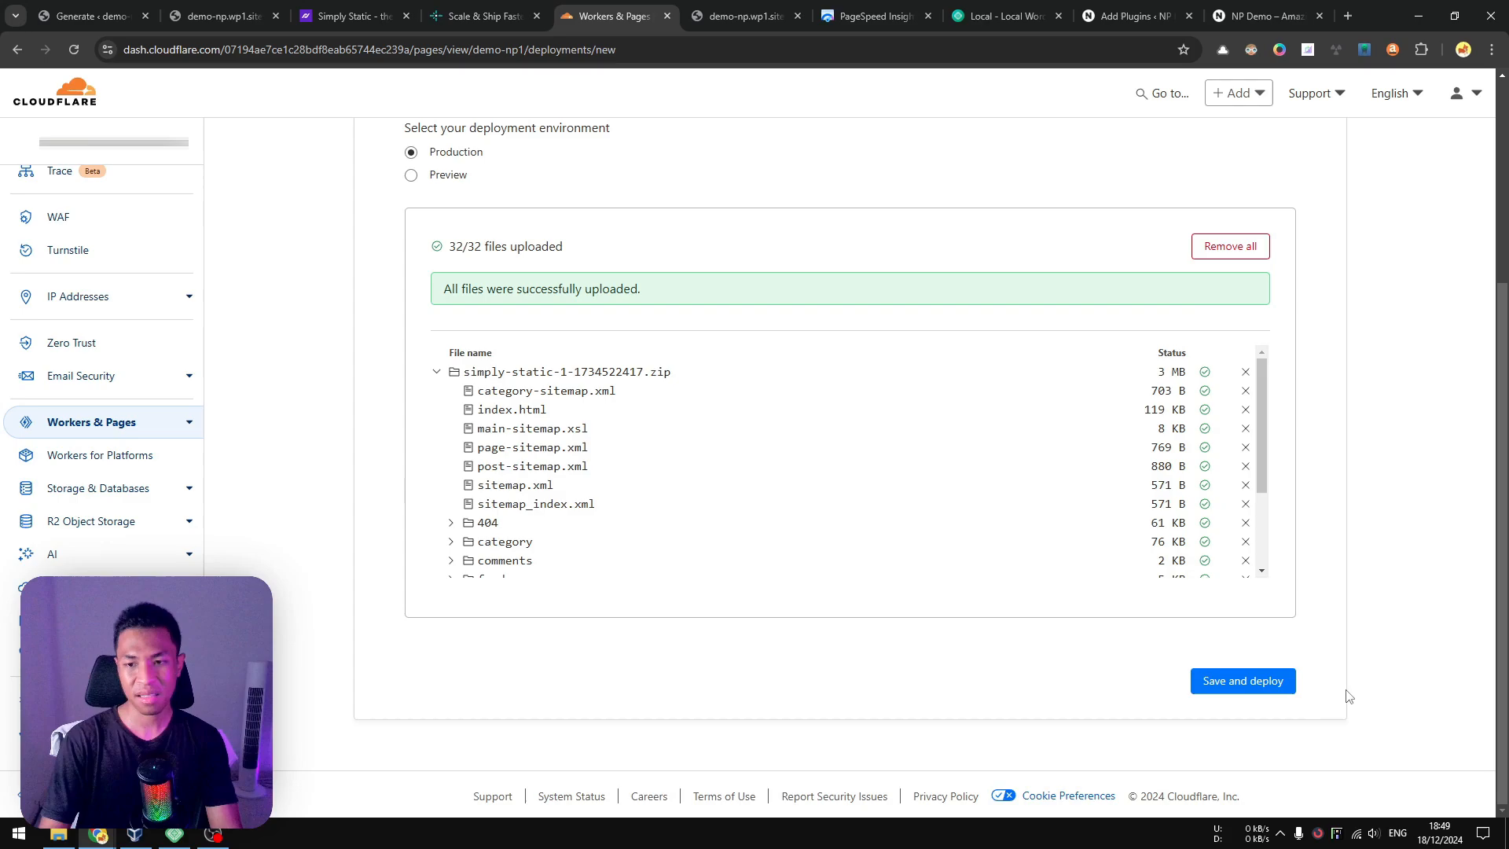
click(1262, 685)
scroll(1335, 495, up, 4)
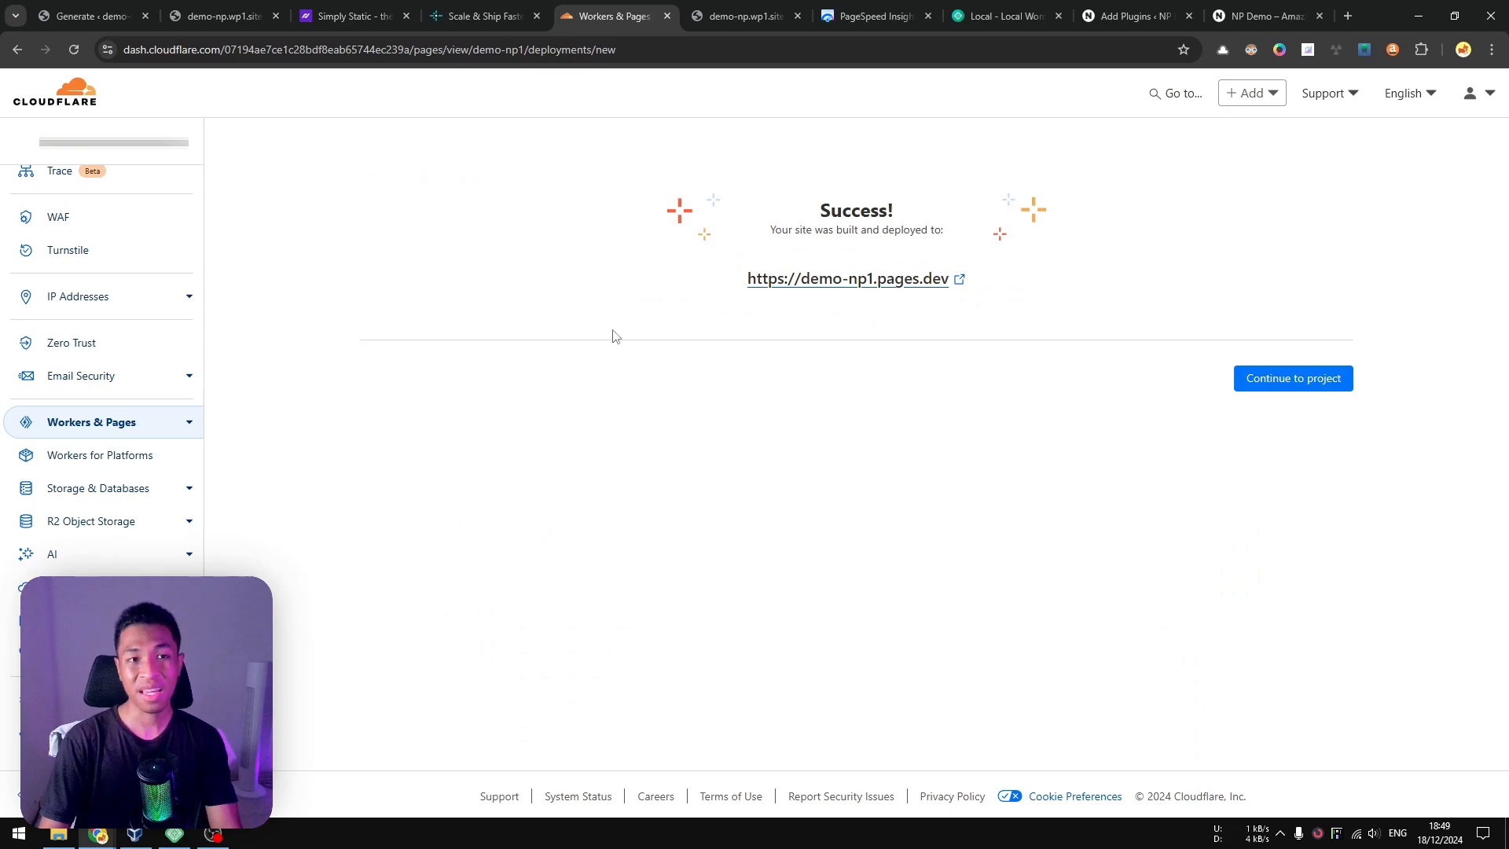
Look over the home page in the already open demo-np1.pages.dev tab, especially the heading color, and return to the deployment page.
click(725, 22)
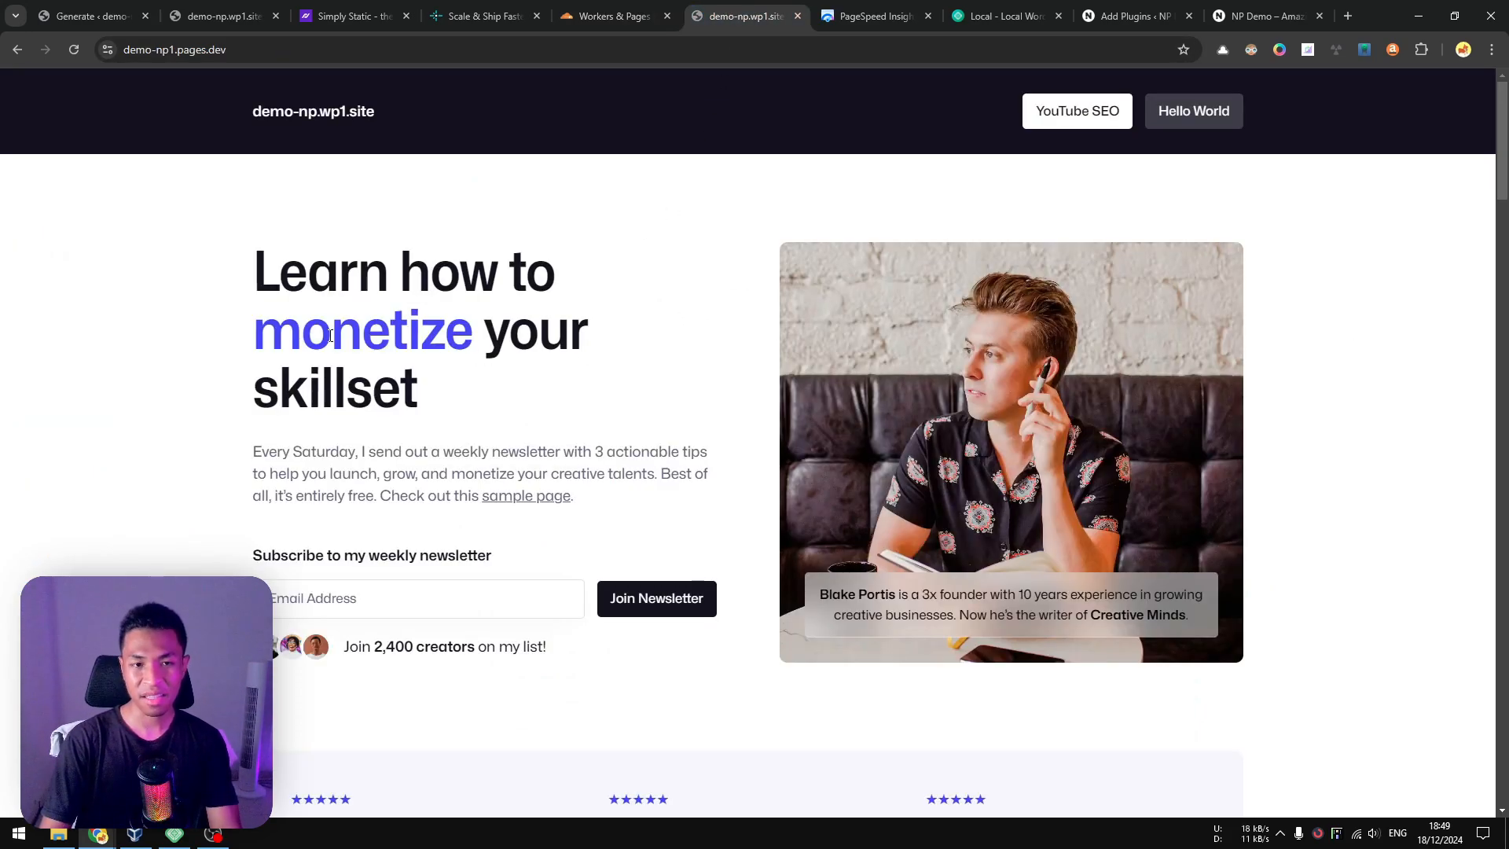
drag(254, 328, 487, 344)
click(461, 337)
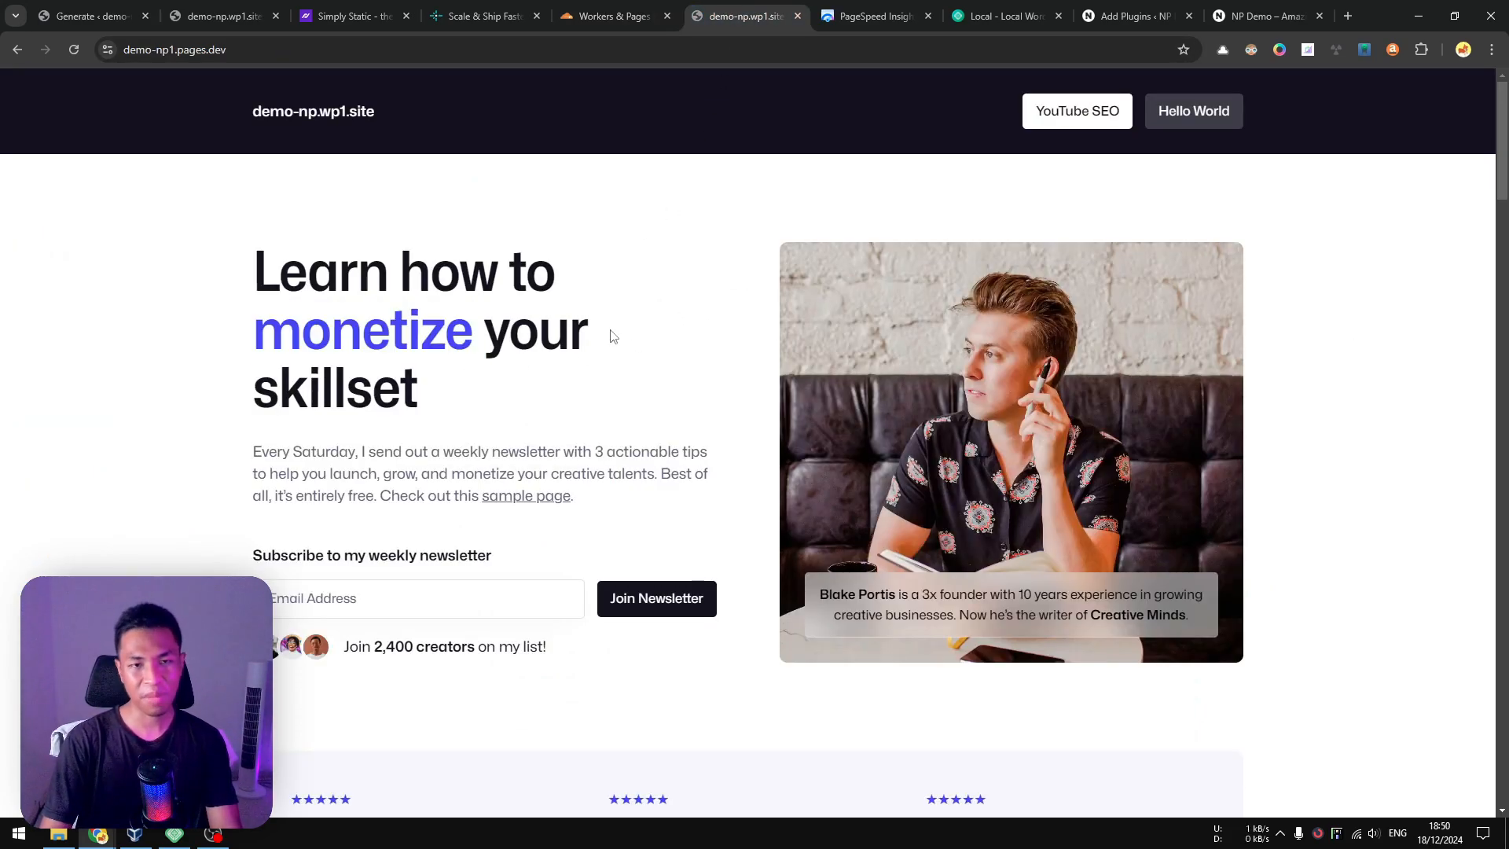
scroll(614, 338, down, 3)
scroll(730, 342, up, 3)
key(ctrl+shift+Tab)
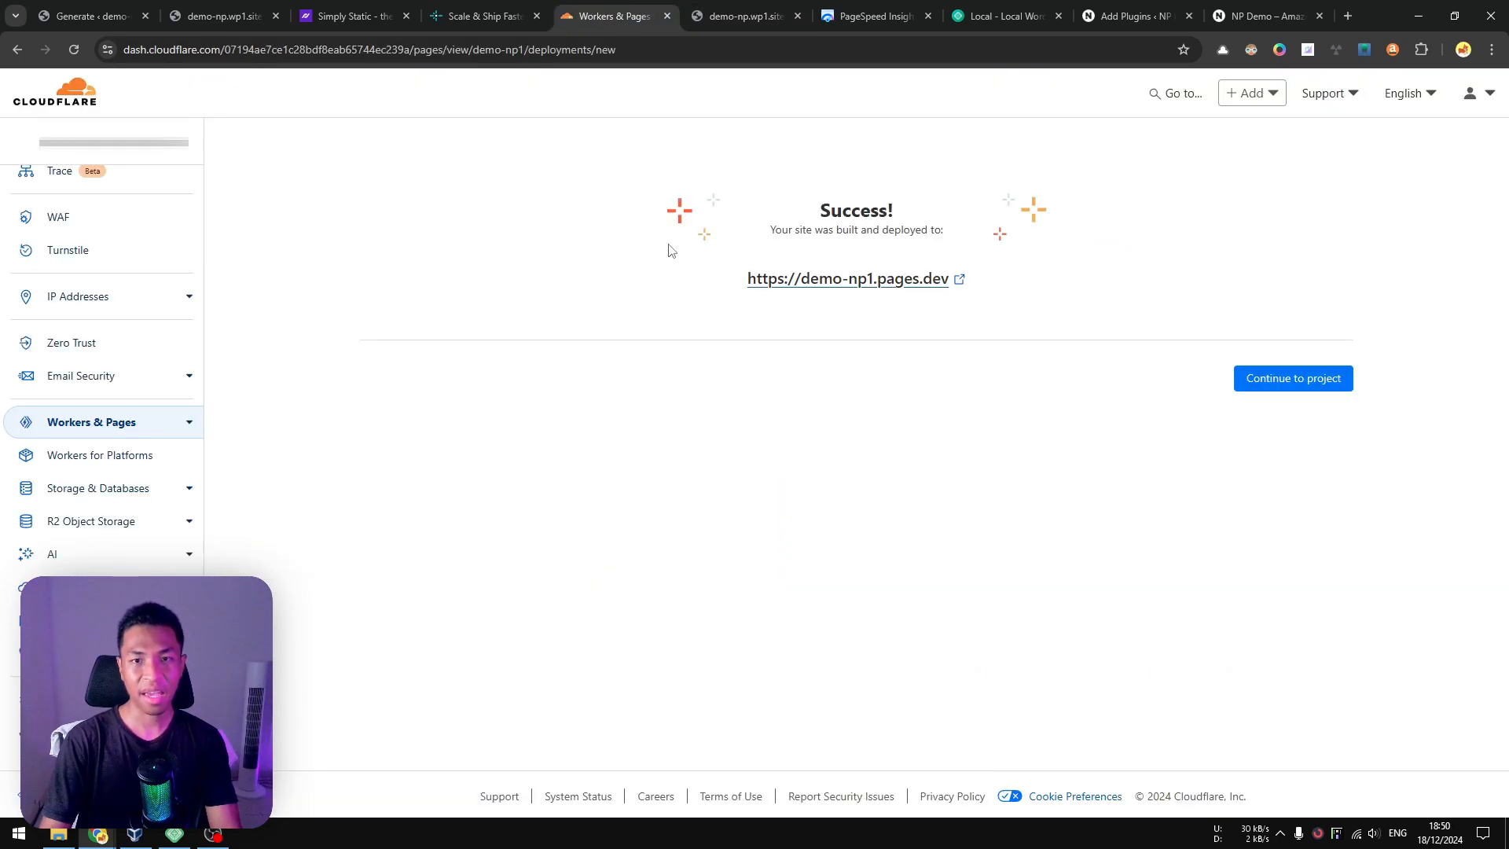
Open the deployed demo-np1.pages.dev site in a new tab and compare its colors with the previously loaded version.
right_click(873, 281)
click(928, 305)
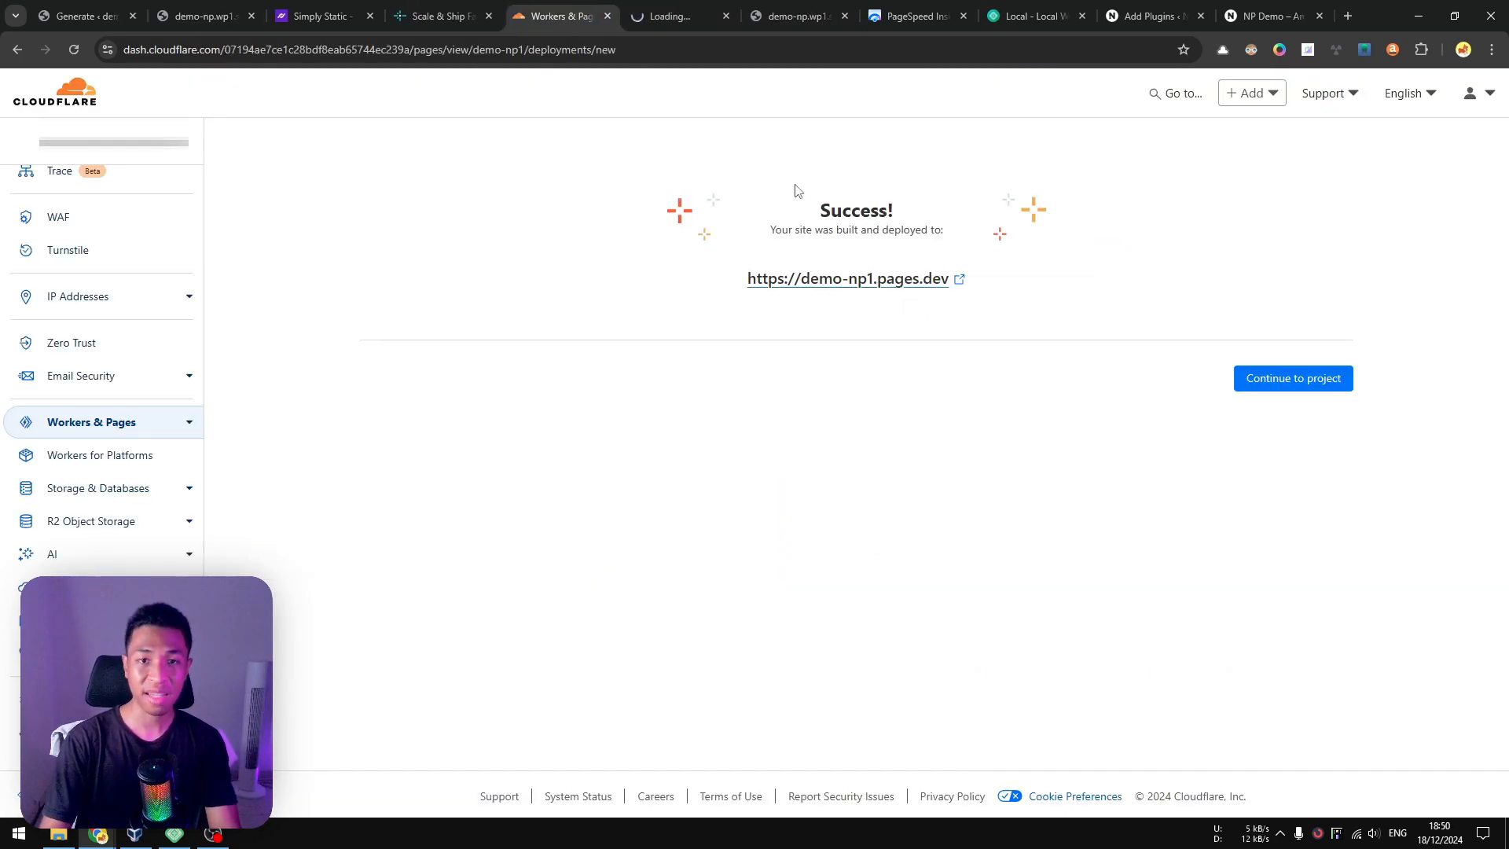
key(ctrl+Tab)
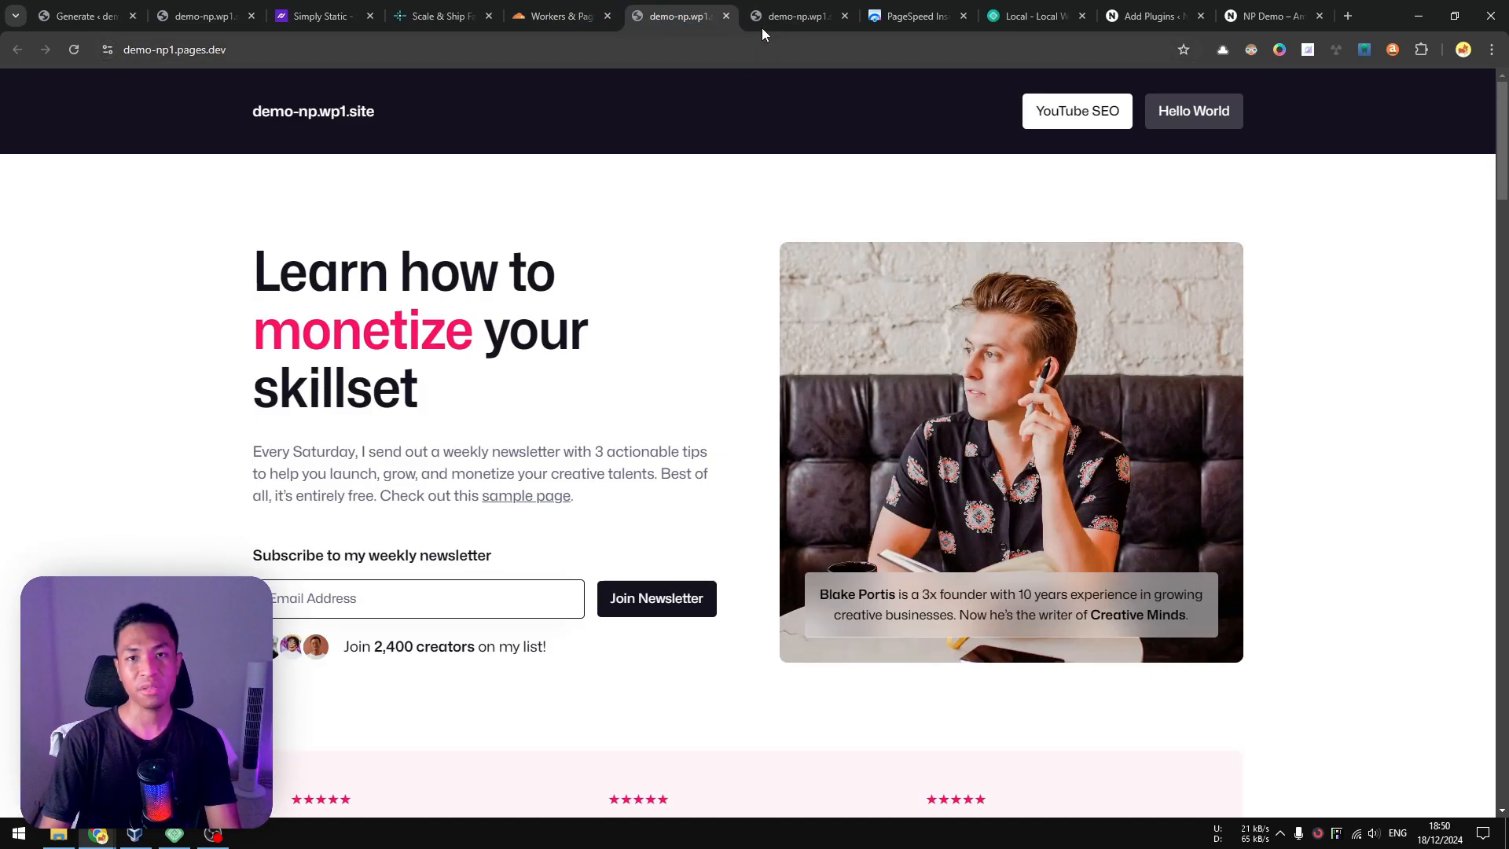
click(782, 10)
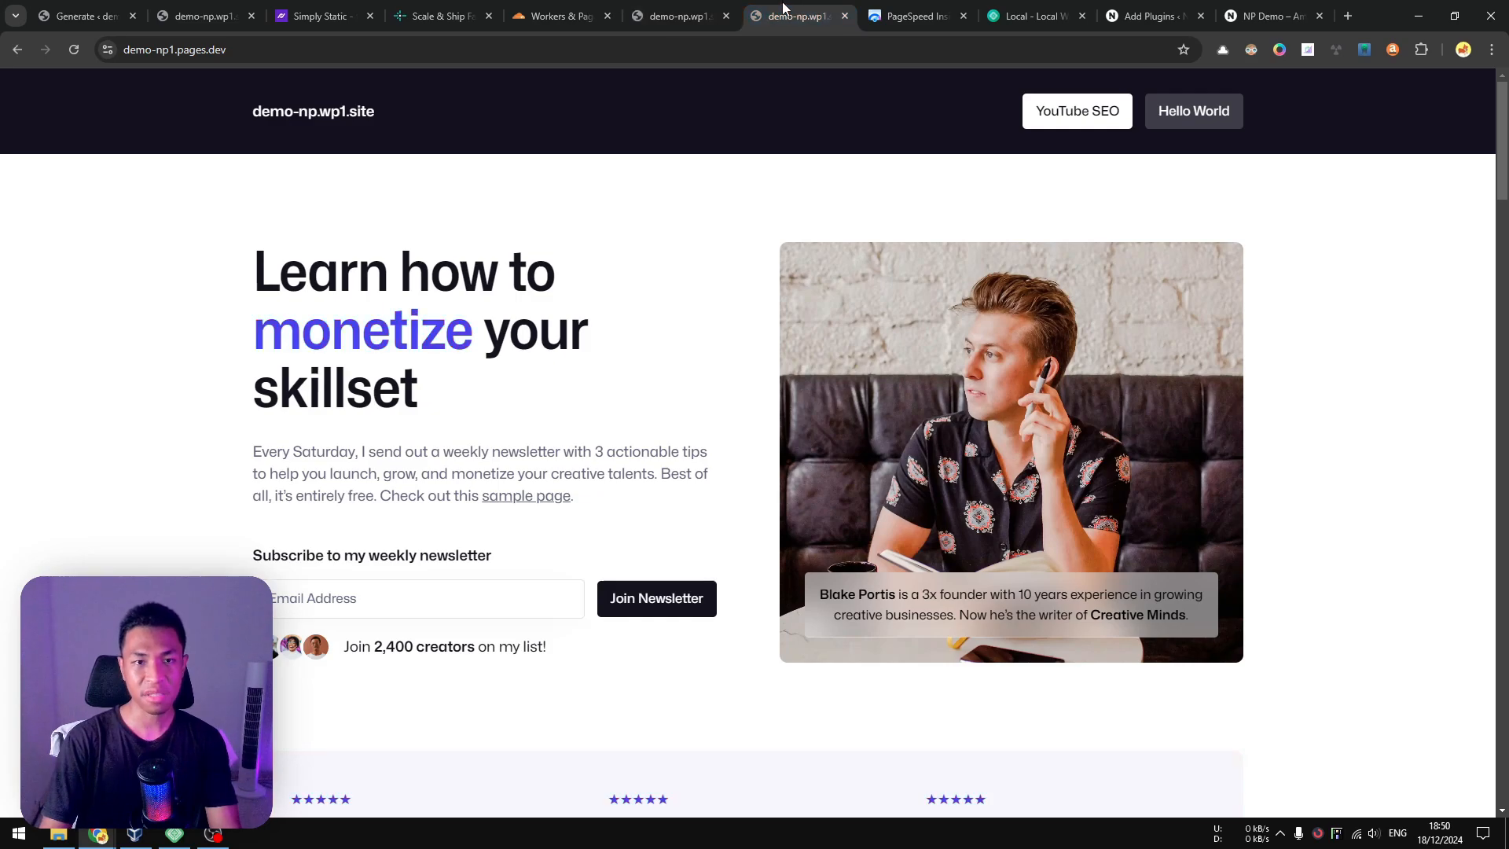
click(681, 8)
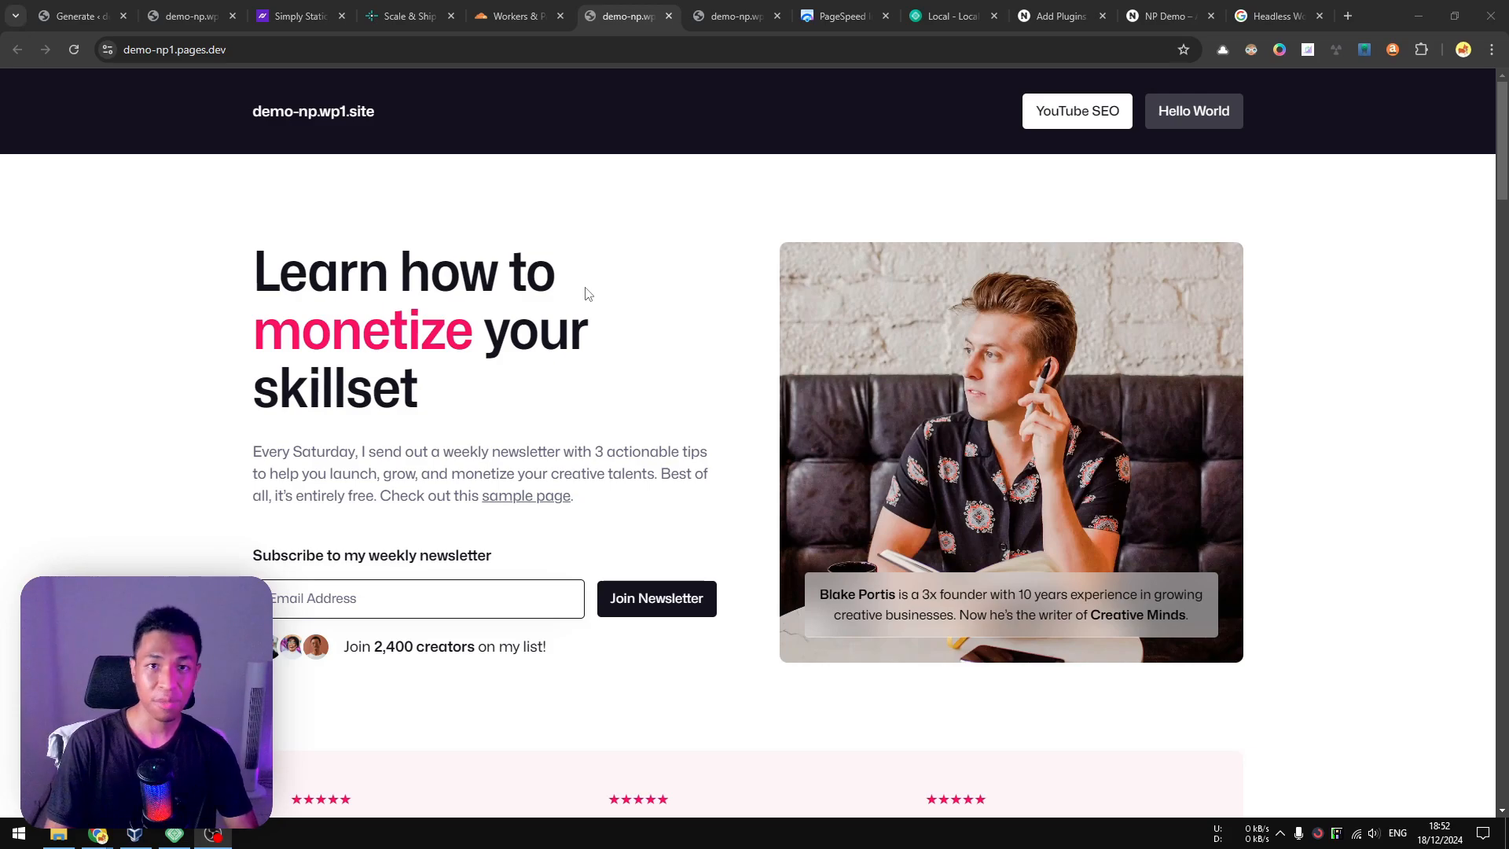
Return to the demo-np1 project's deployments and roll production back to the older 48a45669 deployment.
click(522, 15)
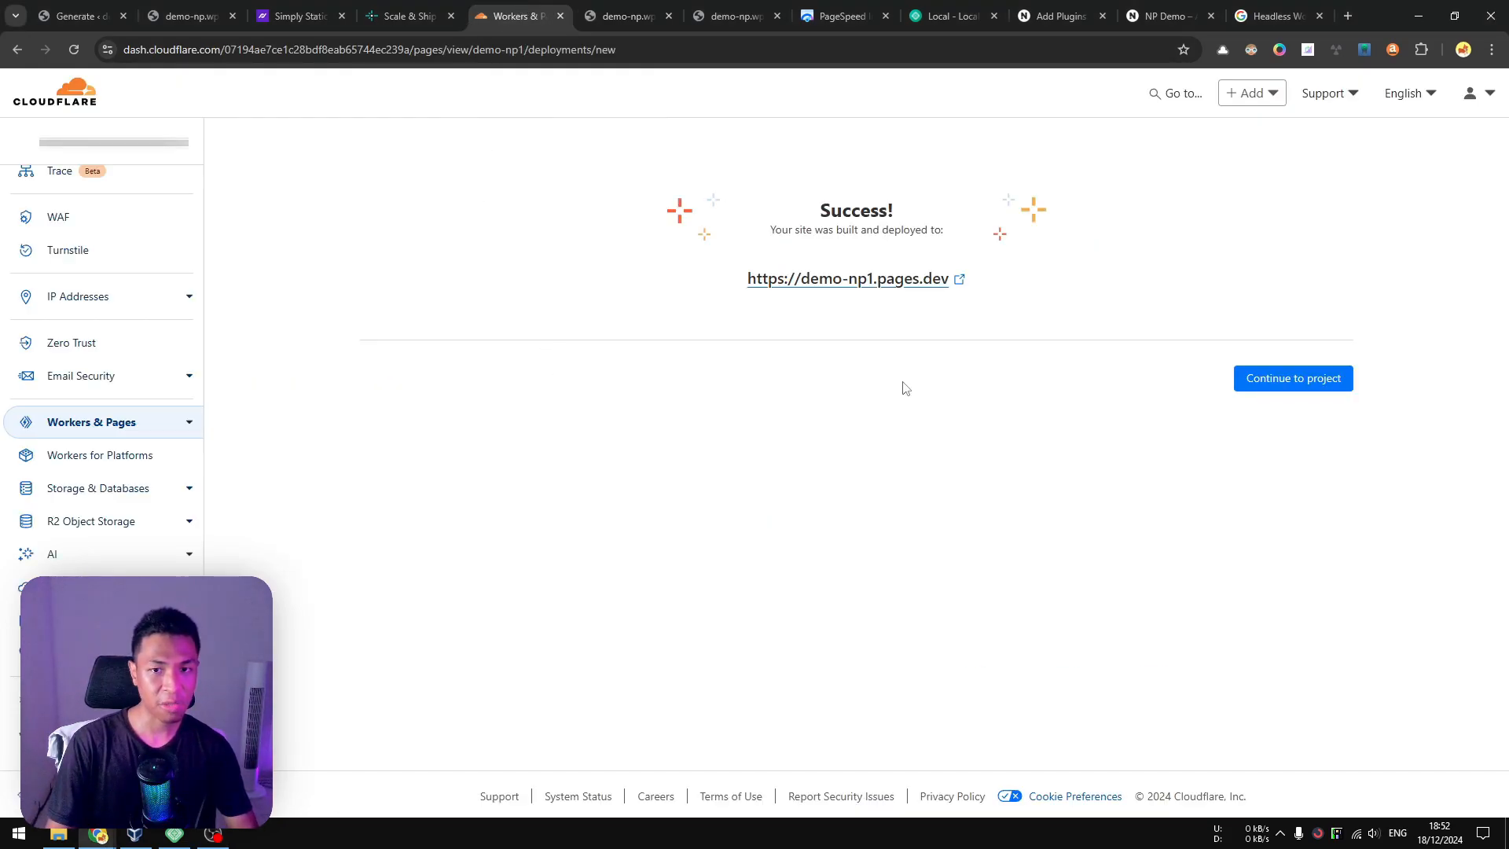
click(1305, 380)
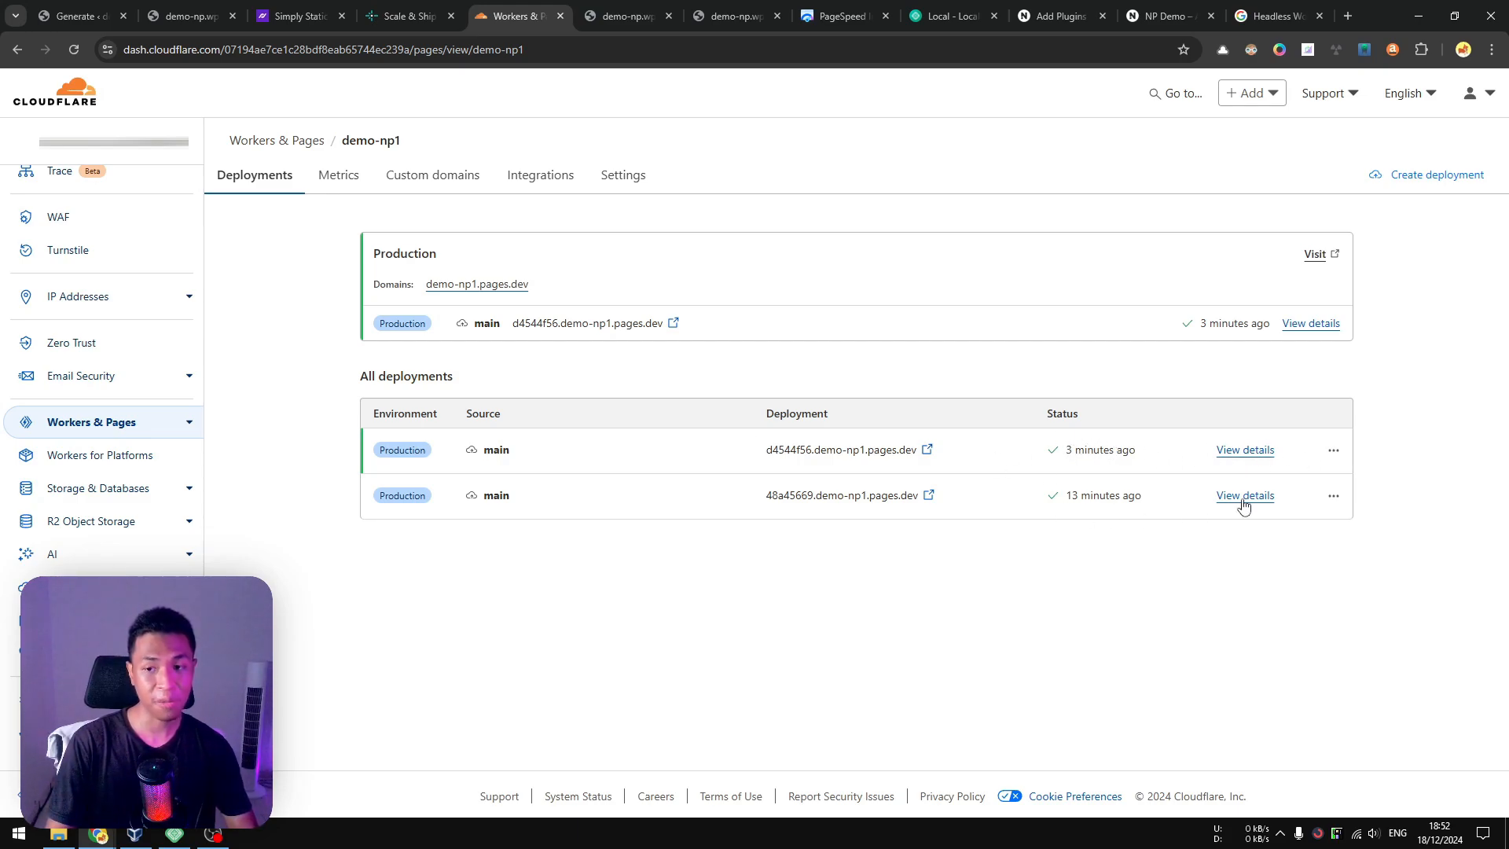
click(1334, 495)
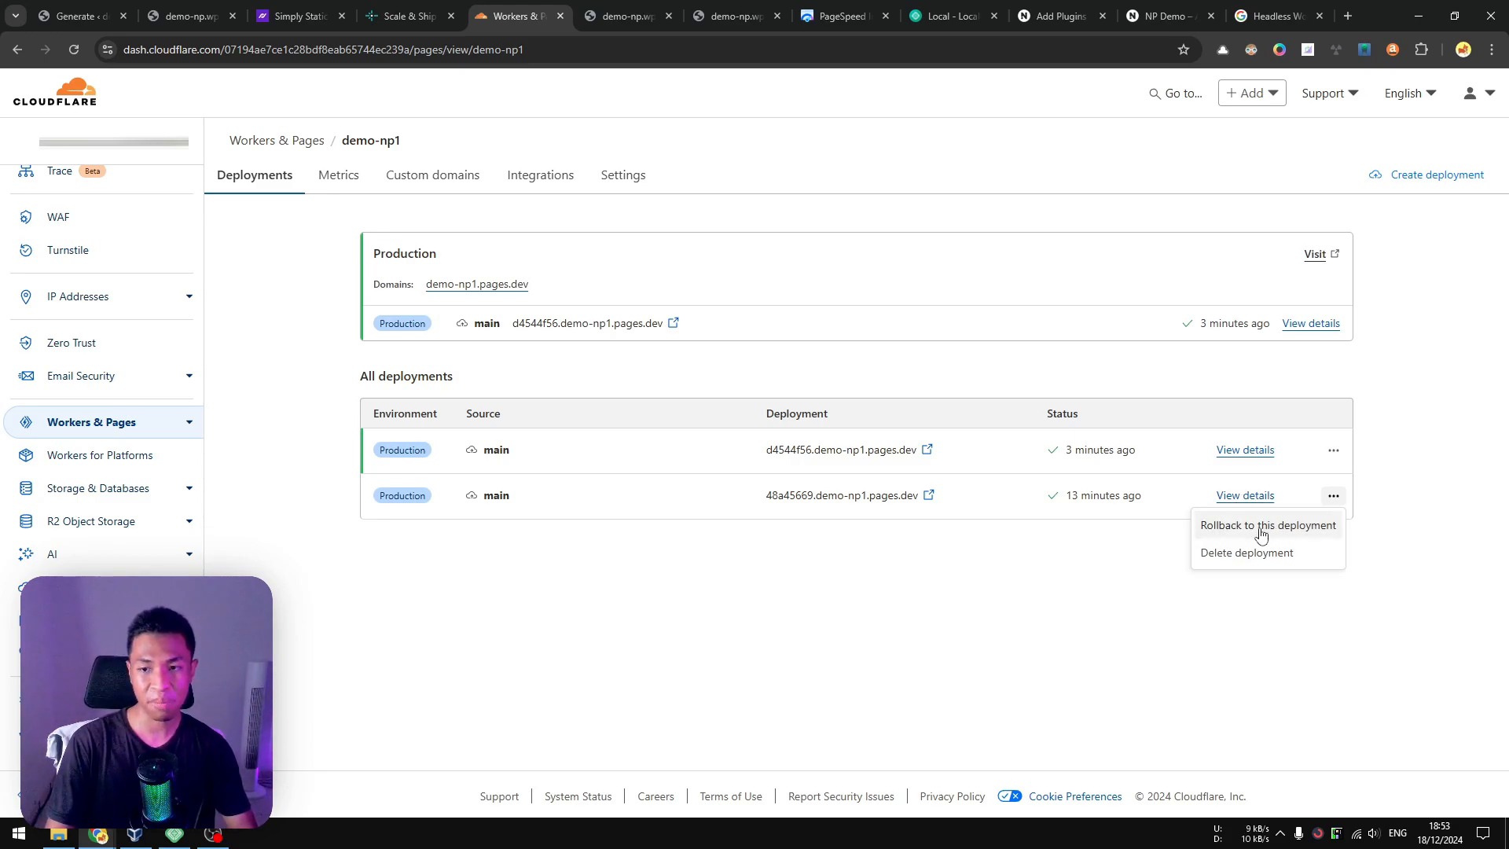
click(1323, 532)
click(901, 561)
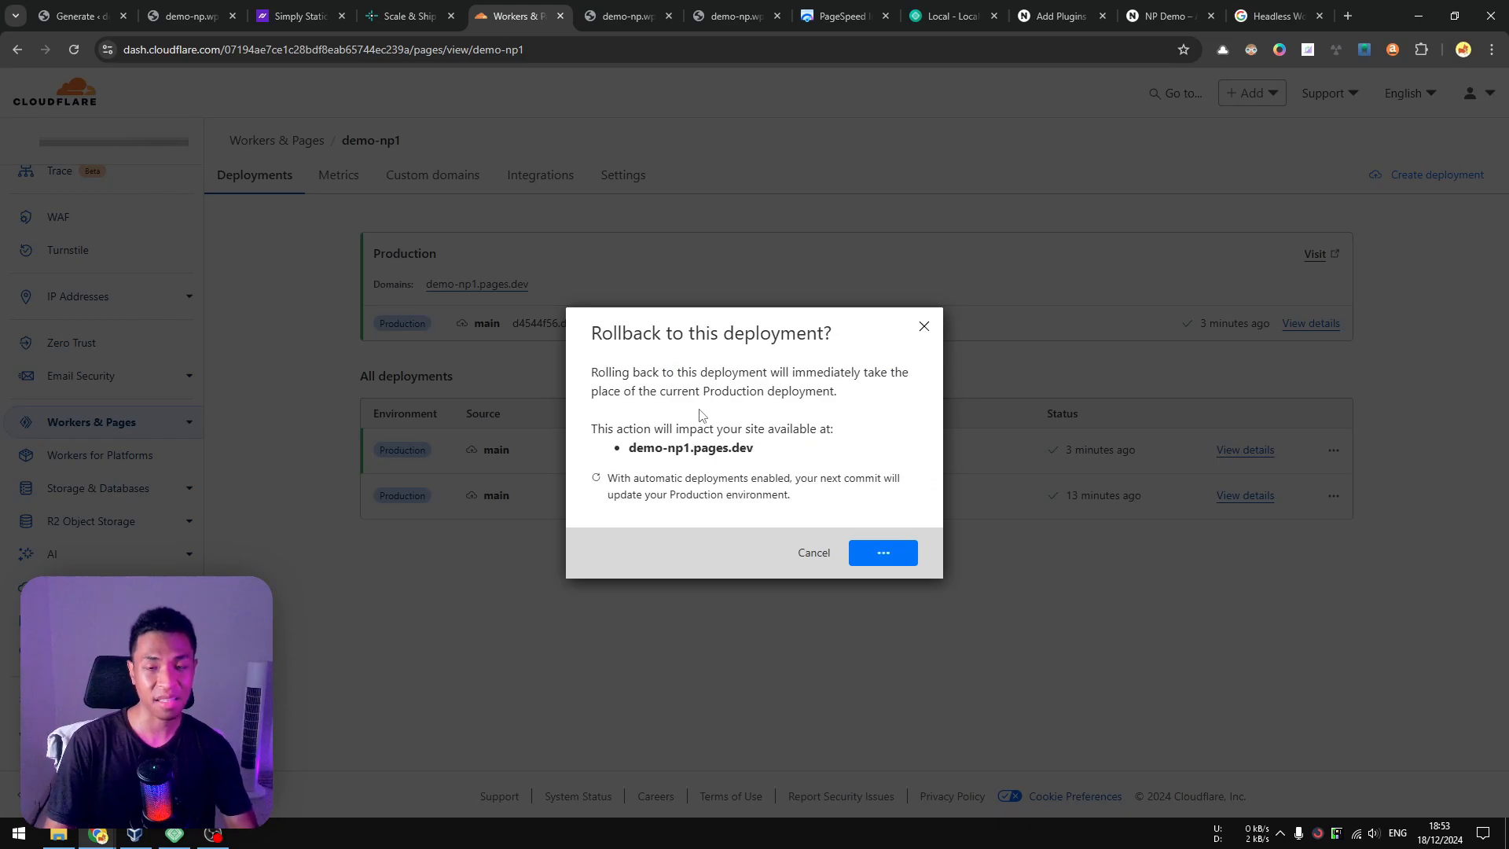
Check the rollback on the deployments page and reload the open demo-np1.pages.dev tab to inspect the home page's accent color.
click(628, 19)
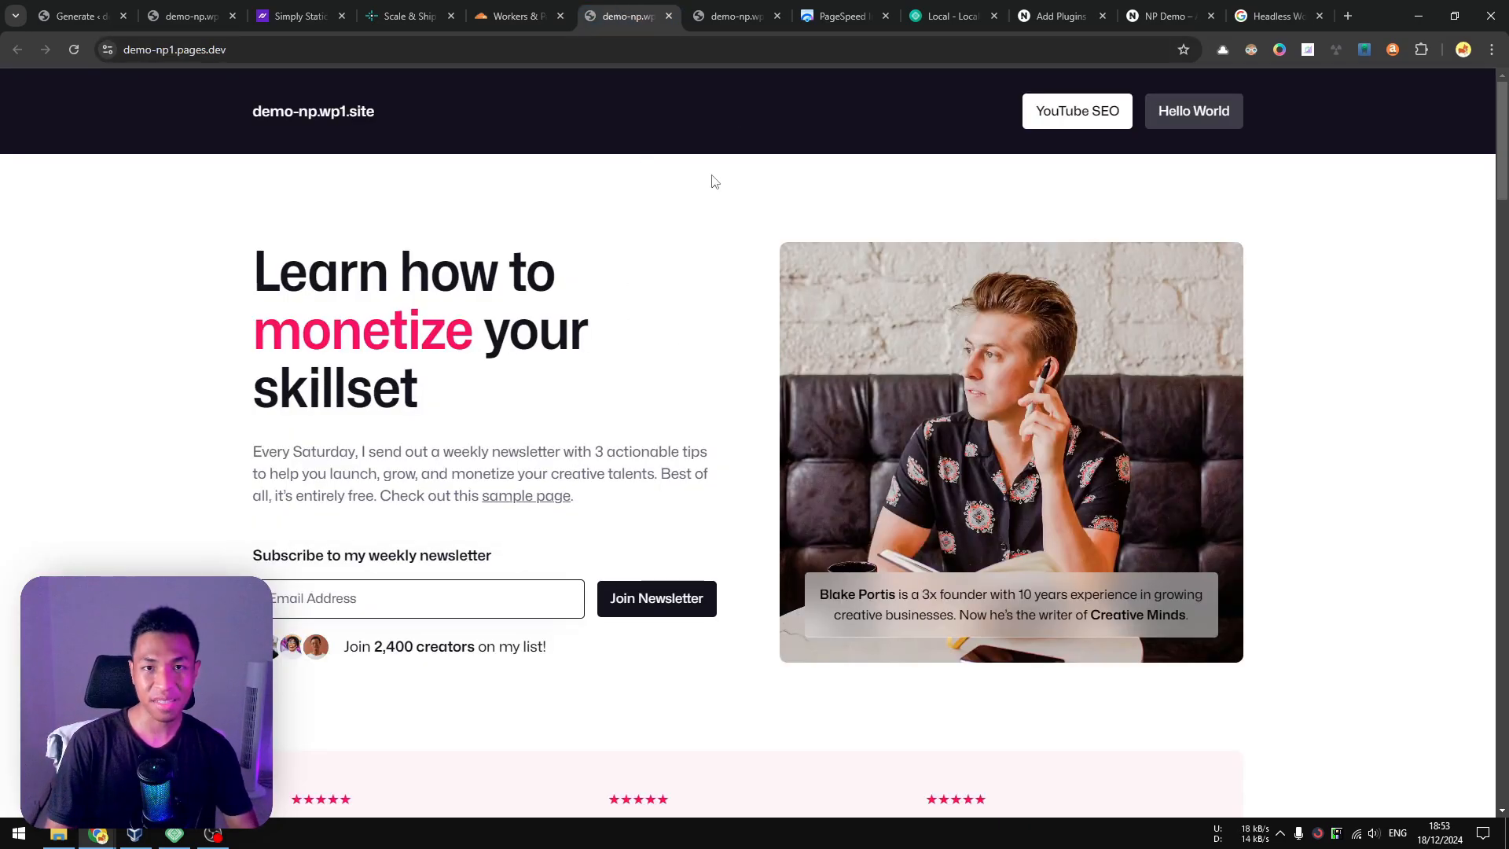
click(743, 8)
click(551, 11)
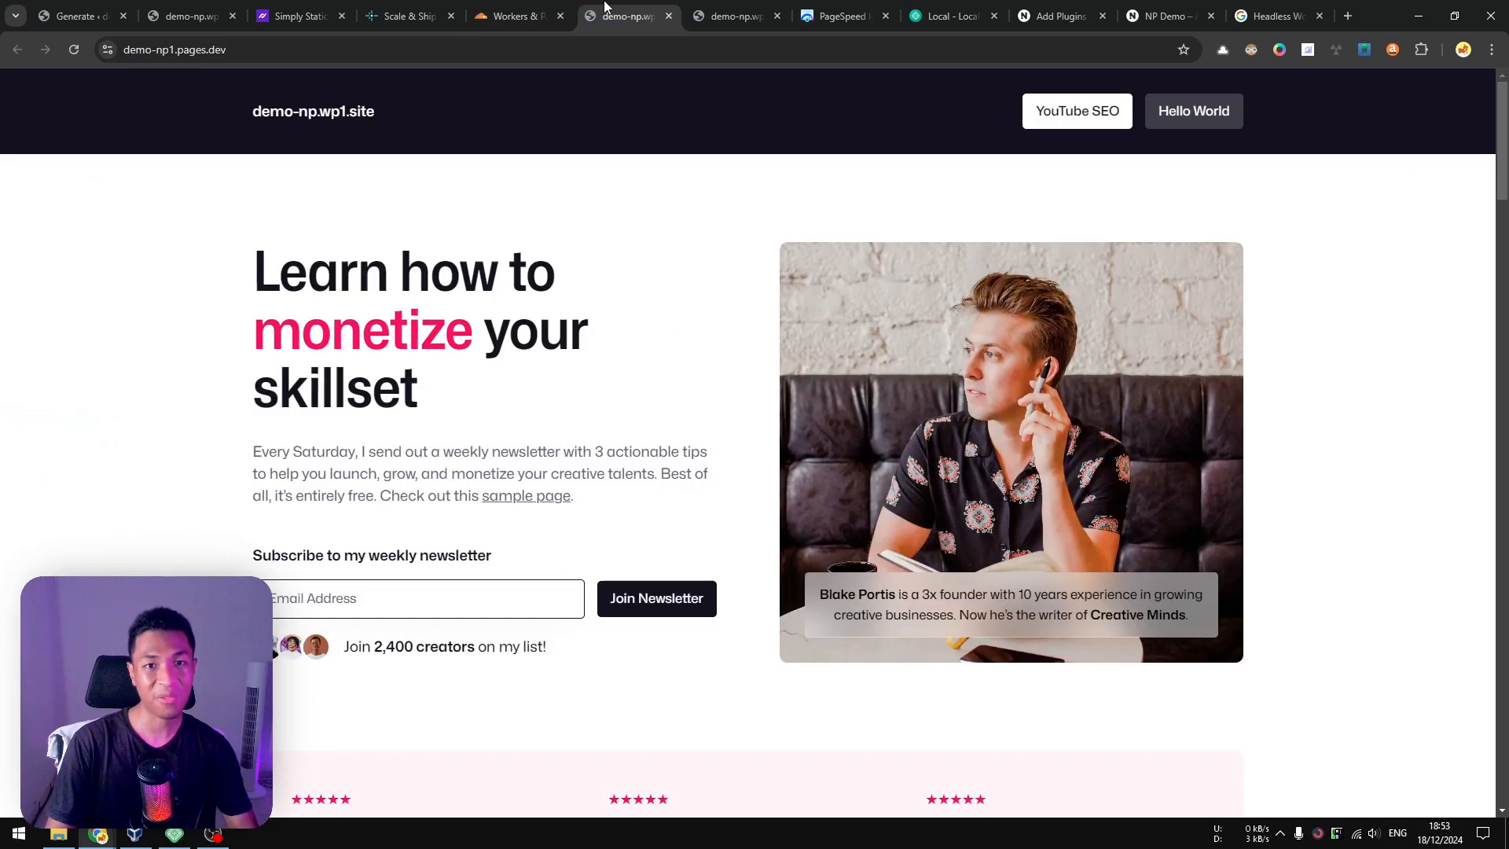
click(618, 8)
right_click(618, 8)
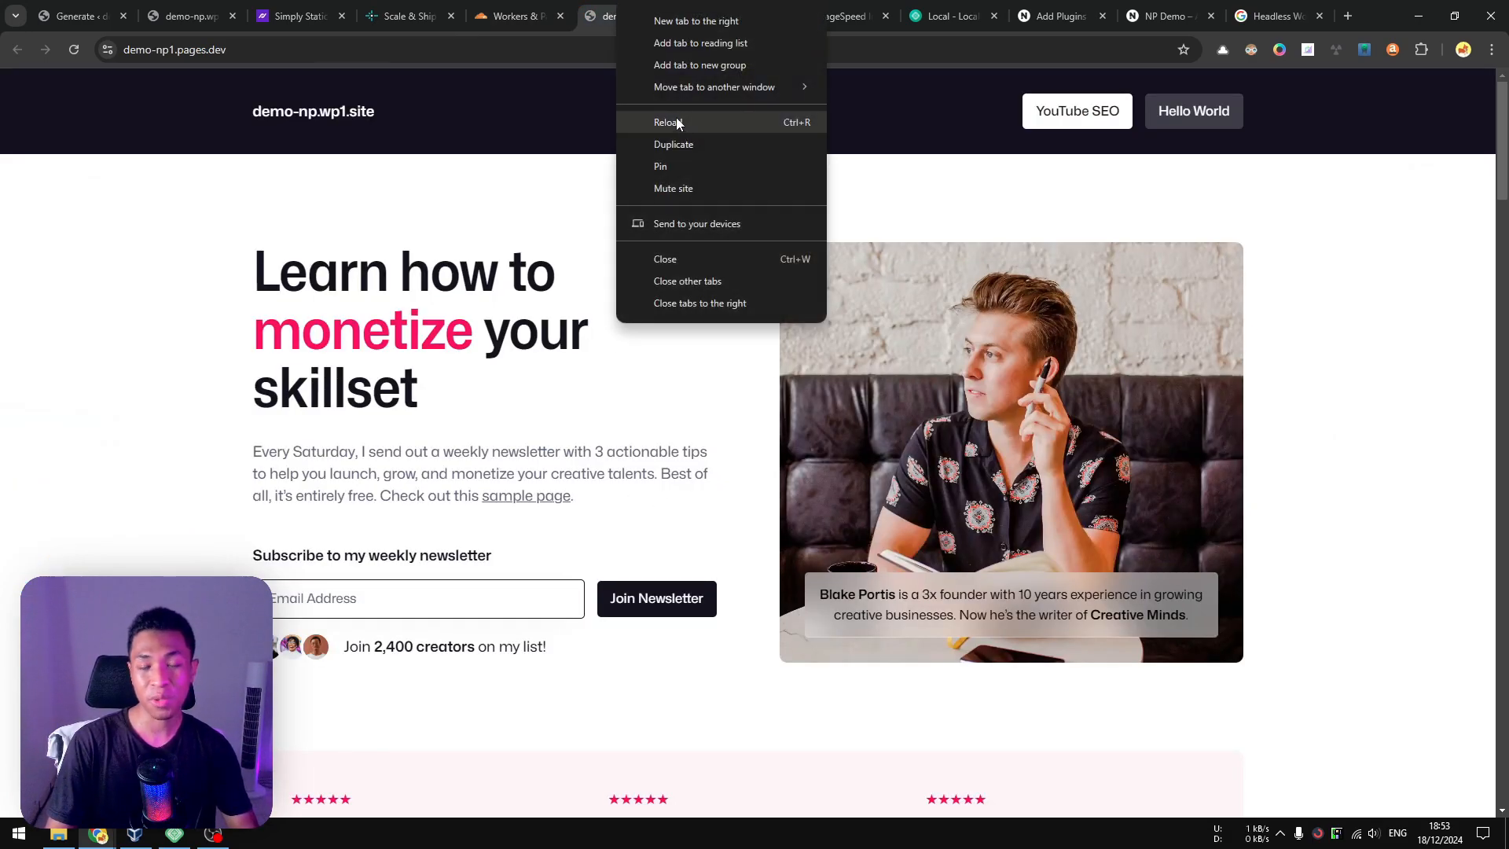
click(676, 116)
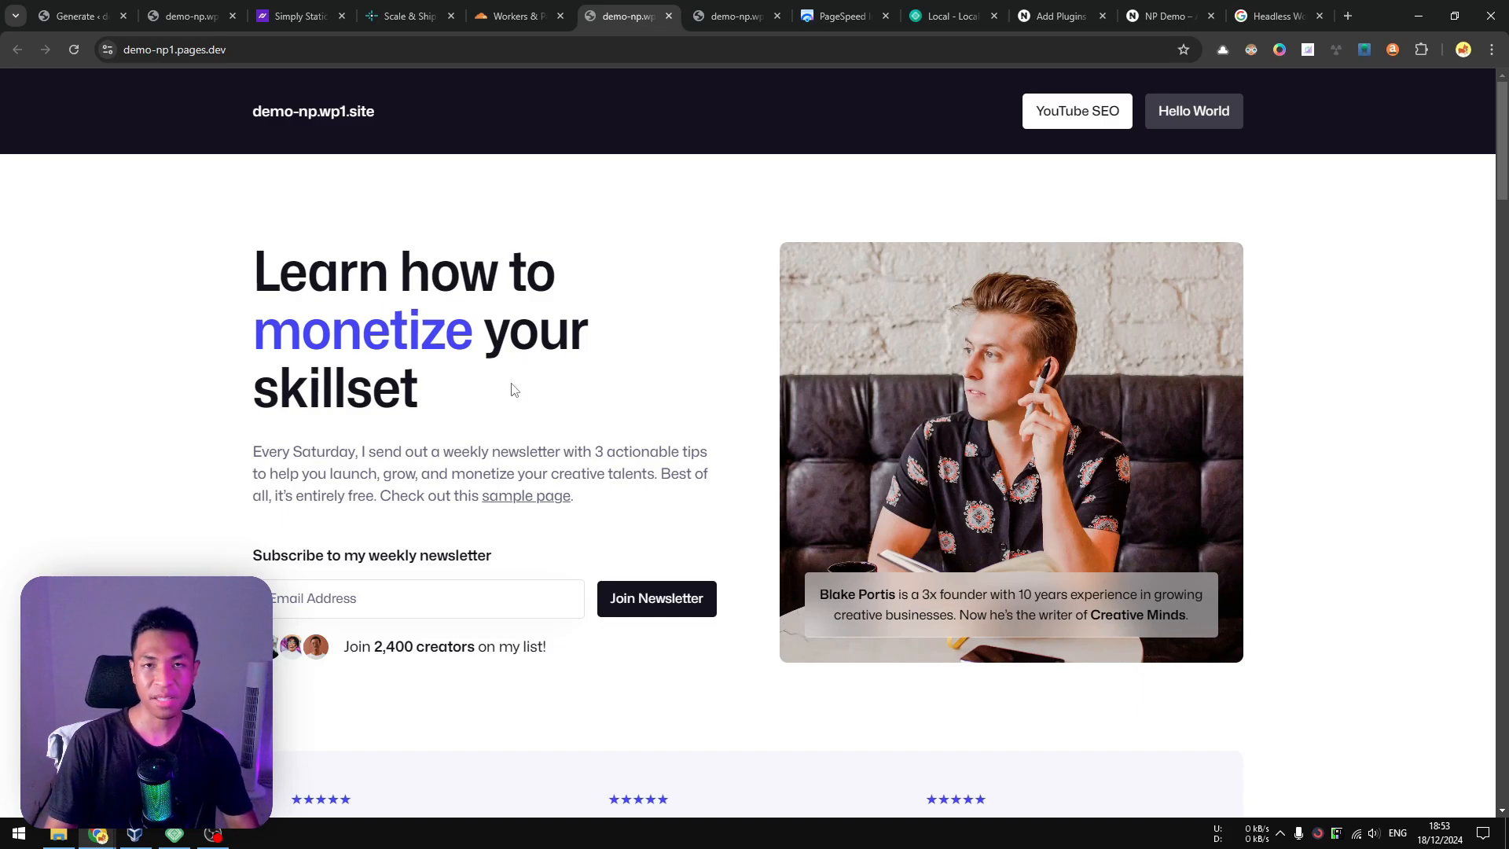
key(ctrl+shift+Tab)
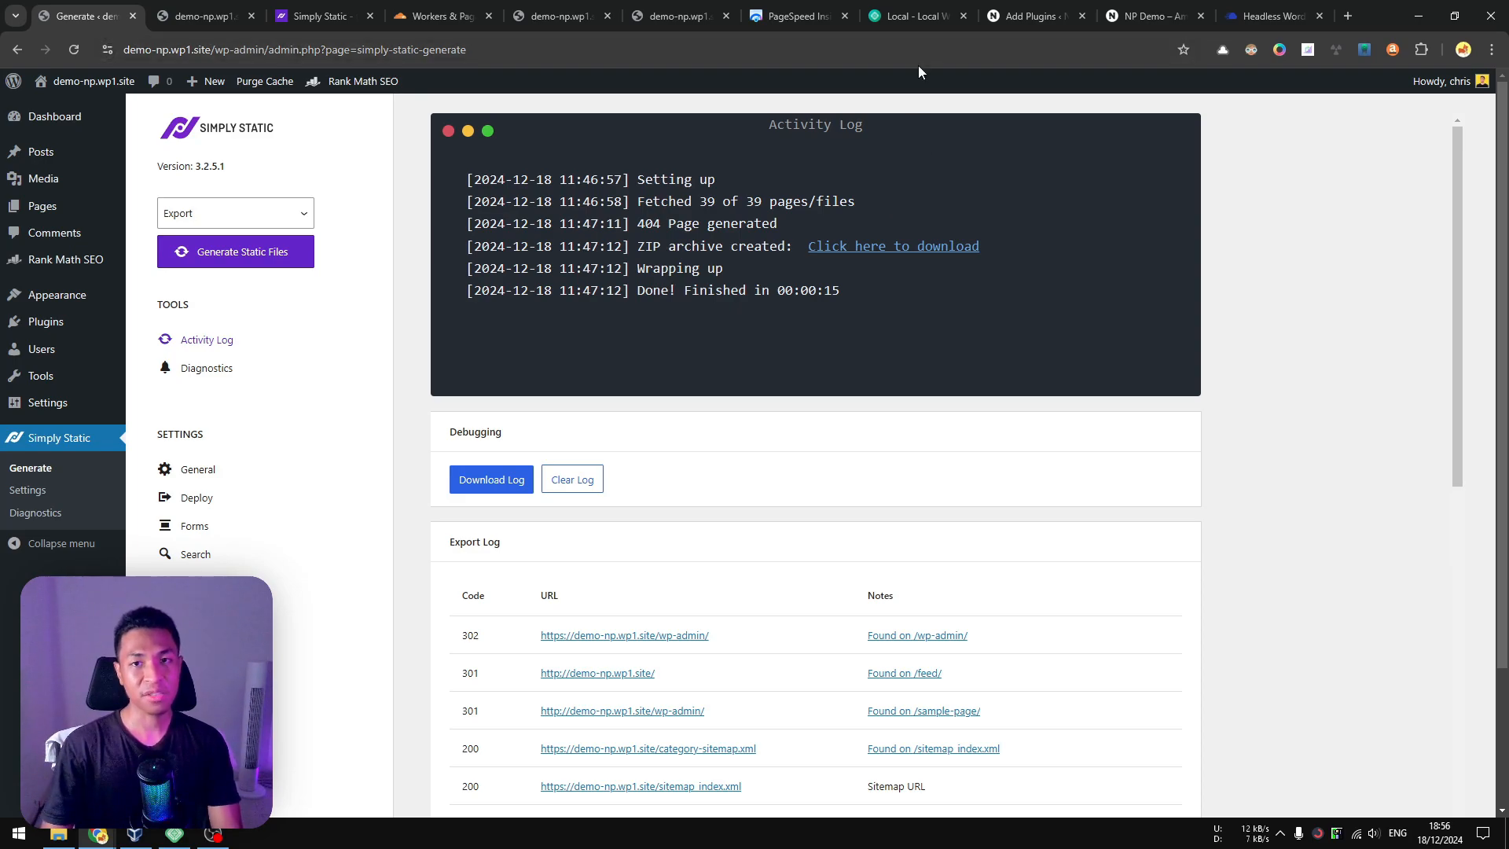
Look over the Local home page and the Cloudways article on headless WordPress with React, and return to Simply Static's Generate page.
click(911, 16)
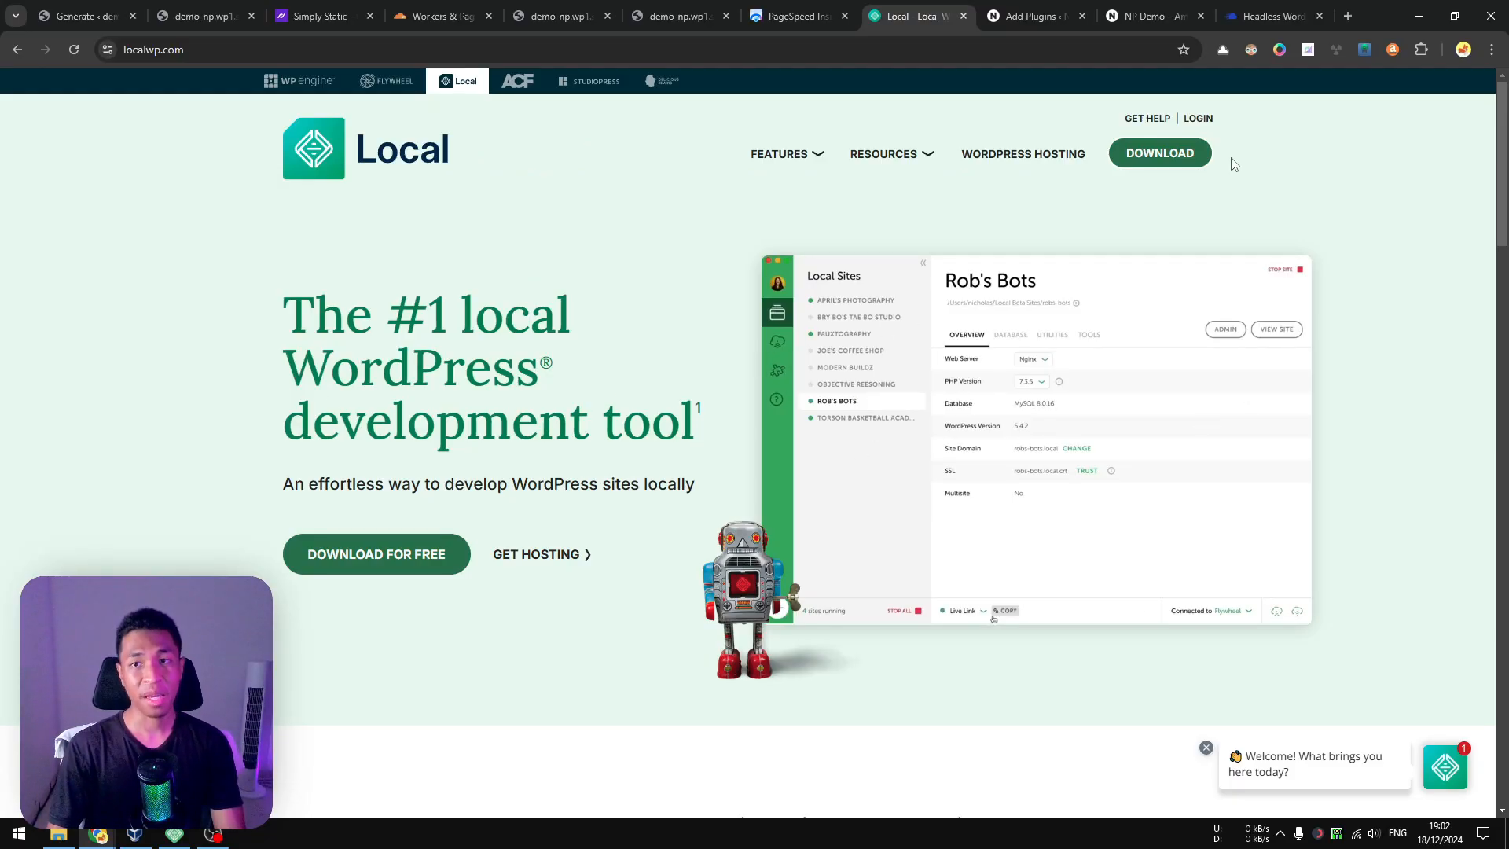
click(1258, 16)
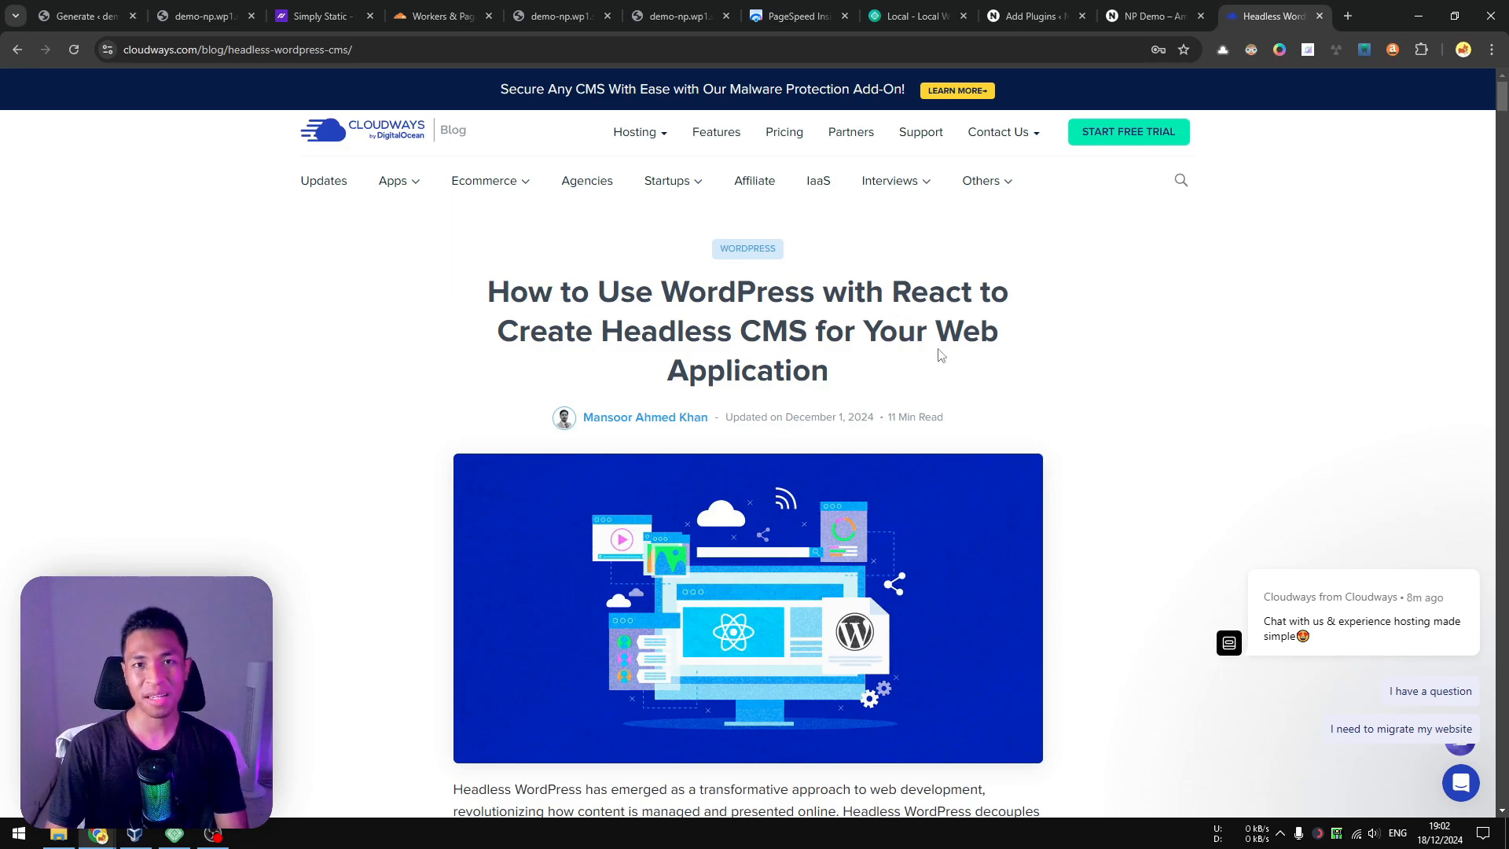
scroll(940, 355, down, 4)
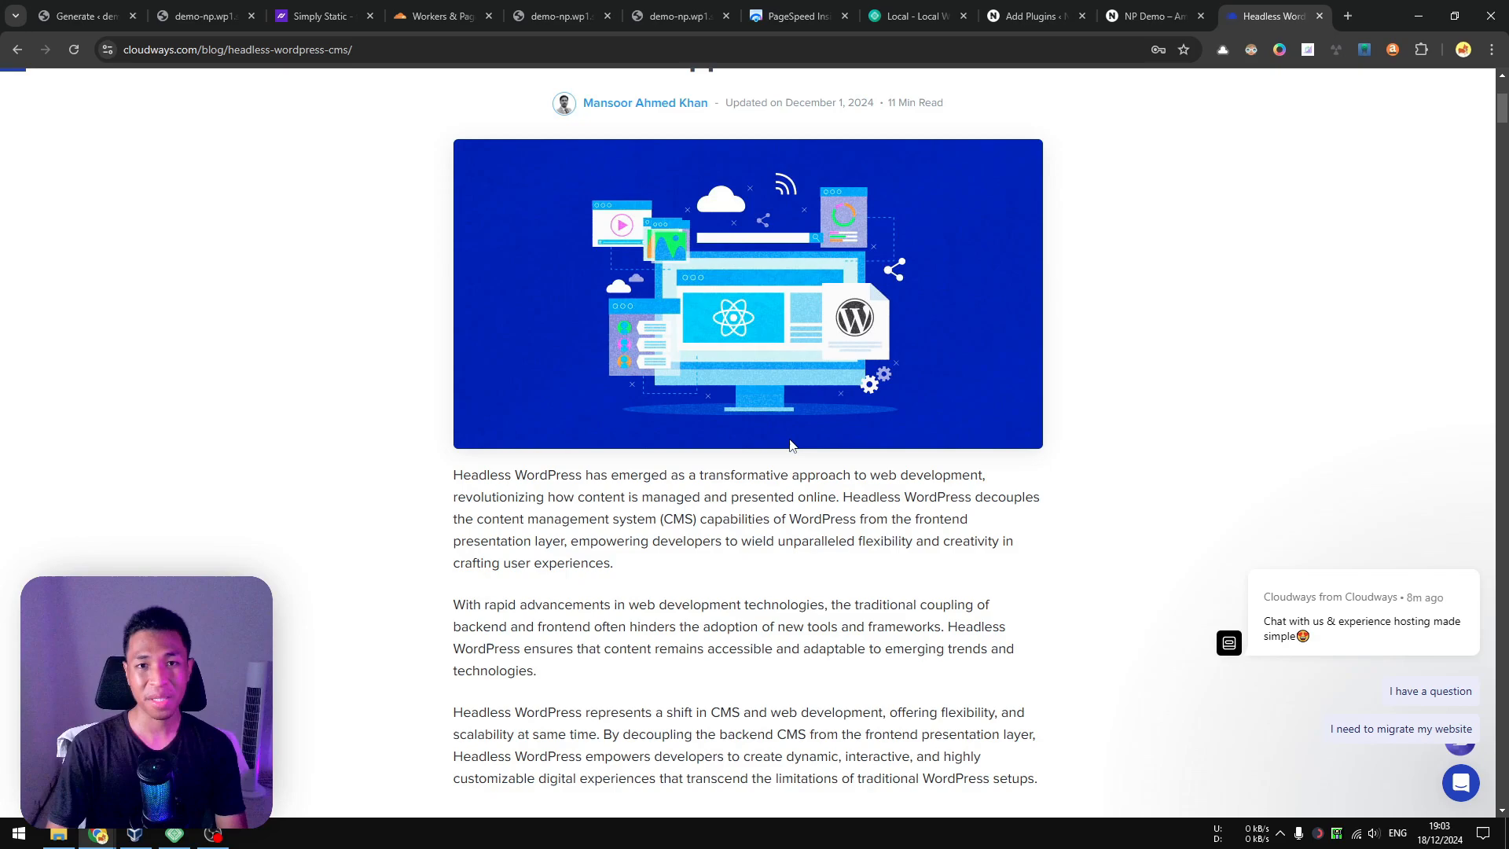
scroll(799, 471, up, 4)
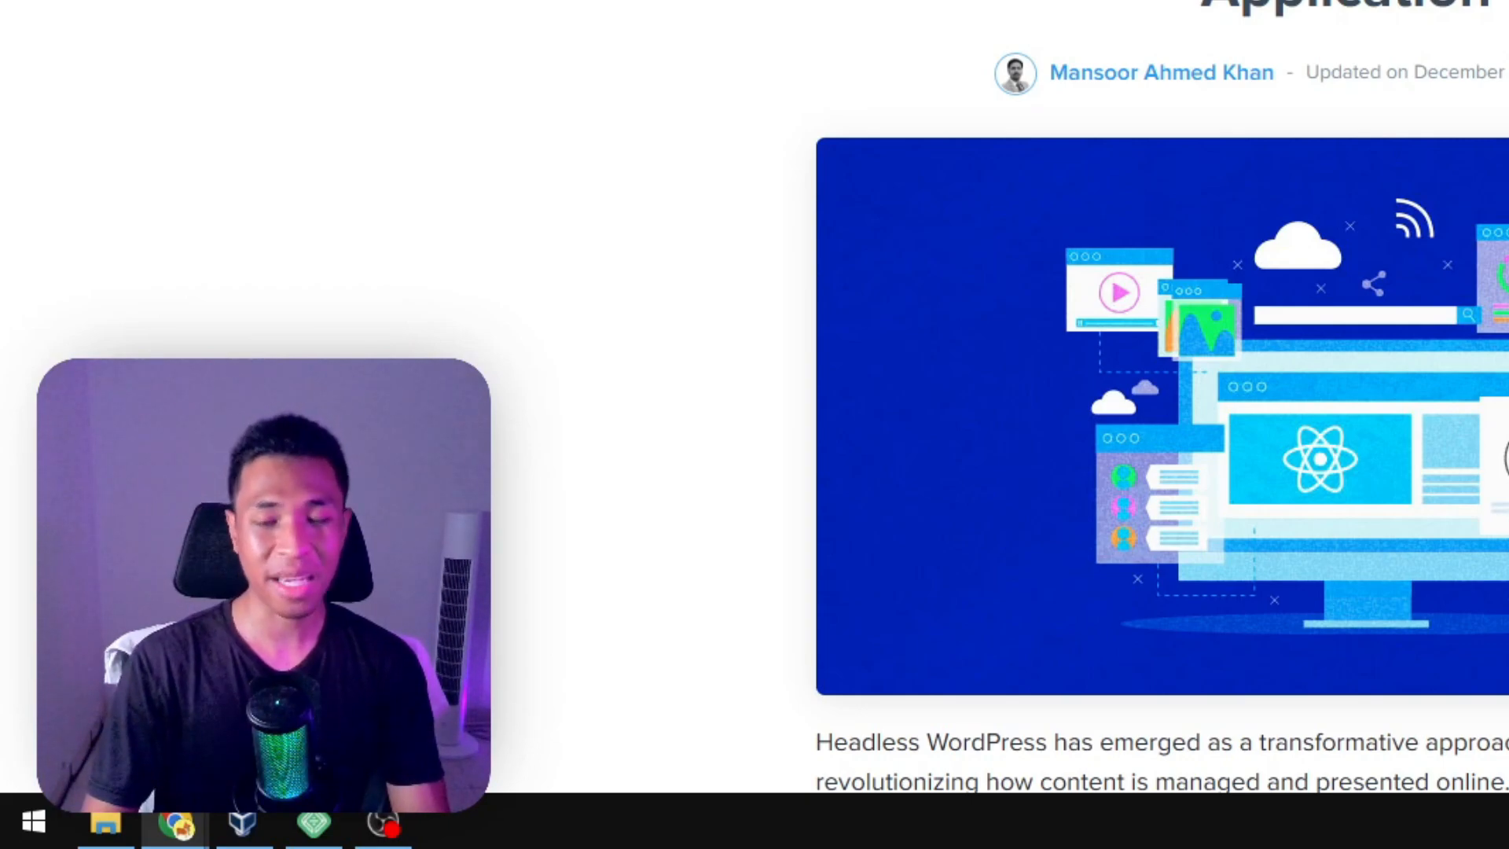
drag(489, 293, 881, 387)
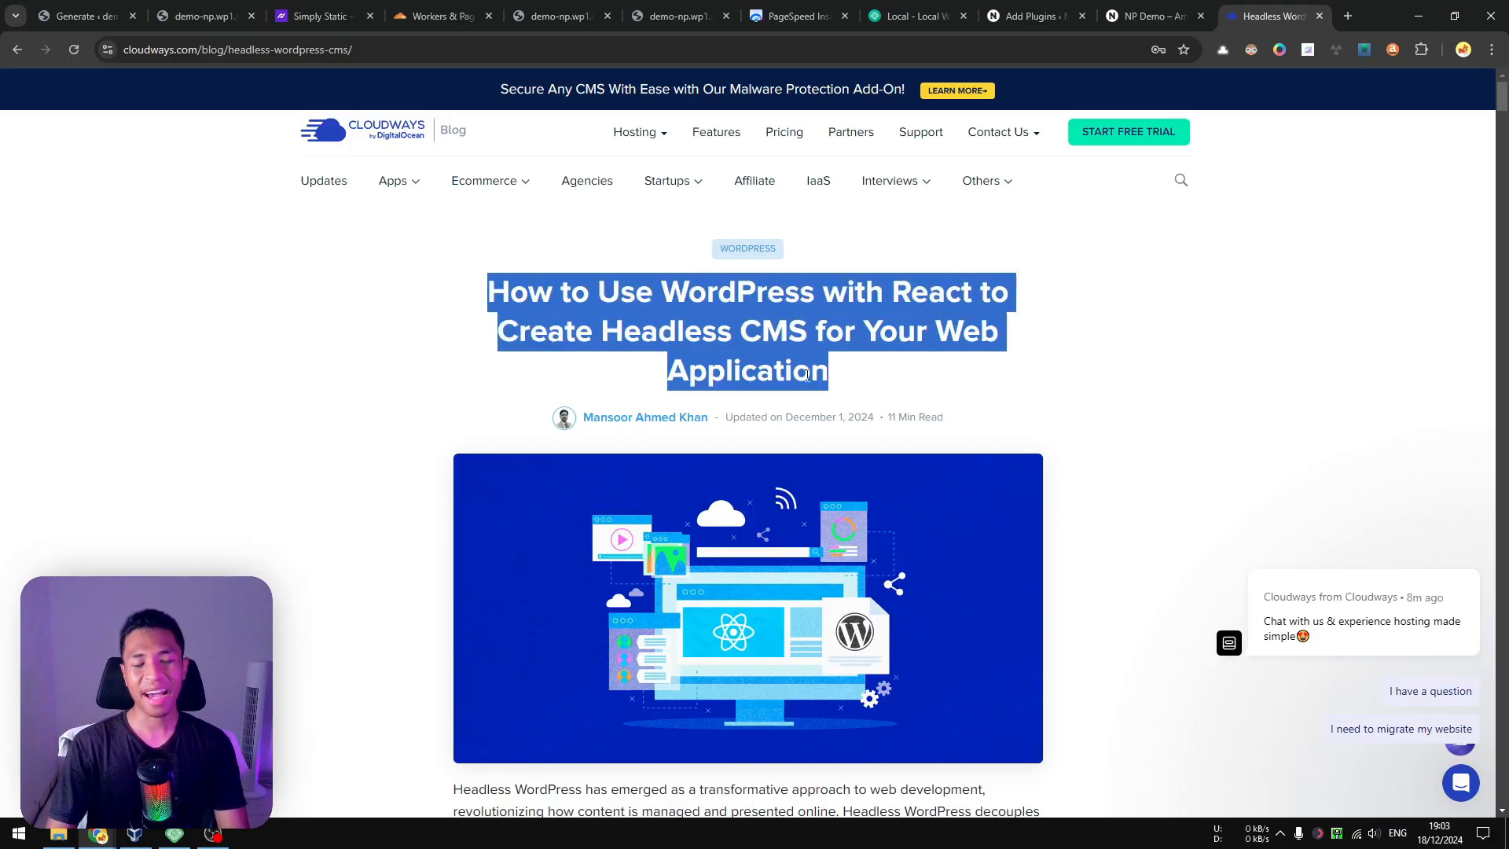
click(710, 358)
click(69, 14)
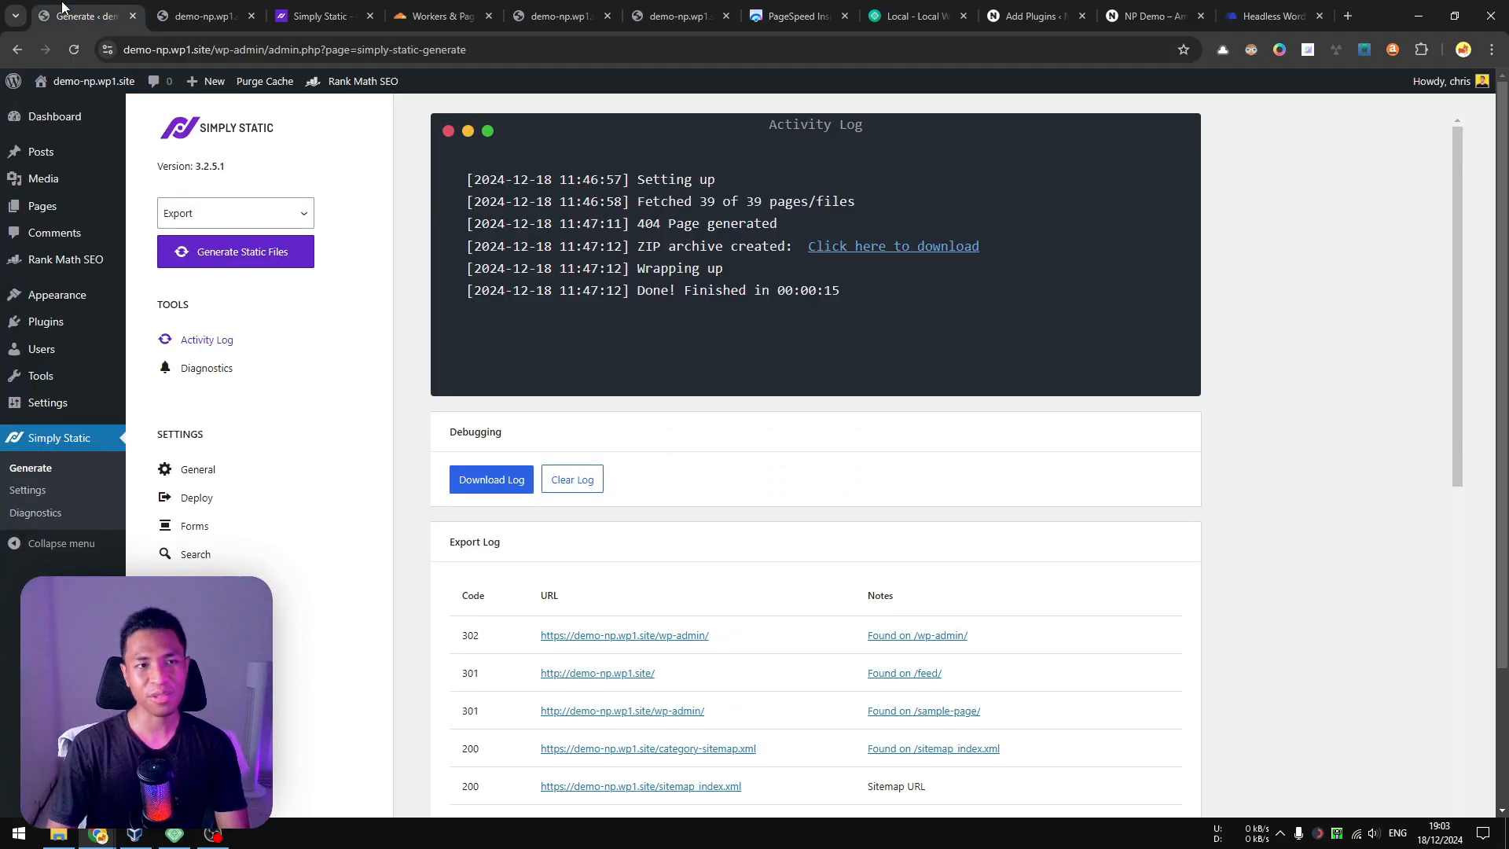